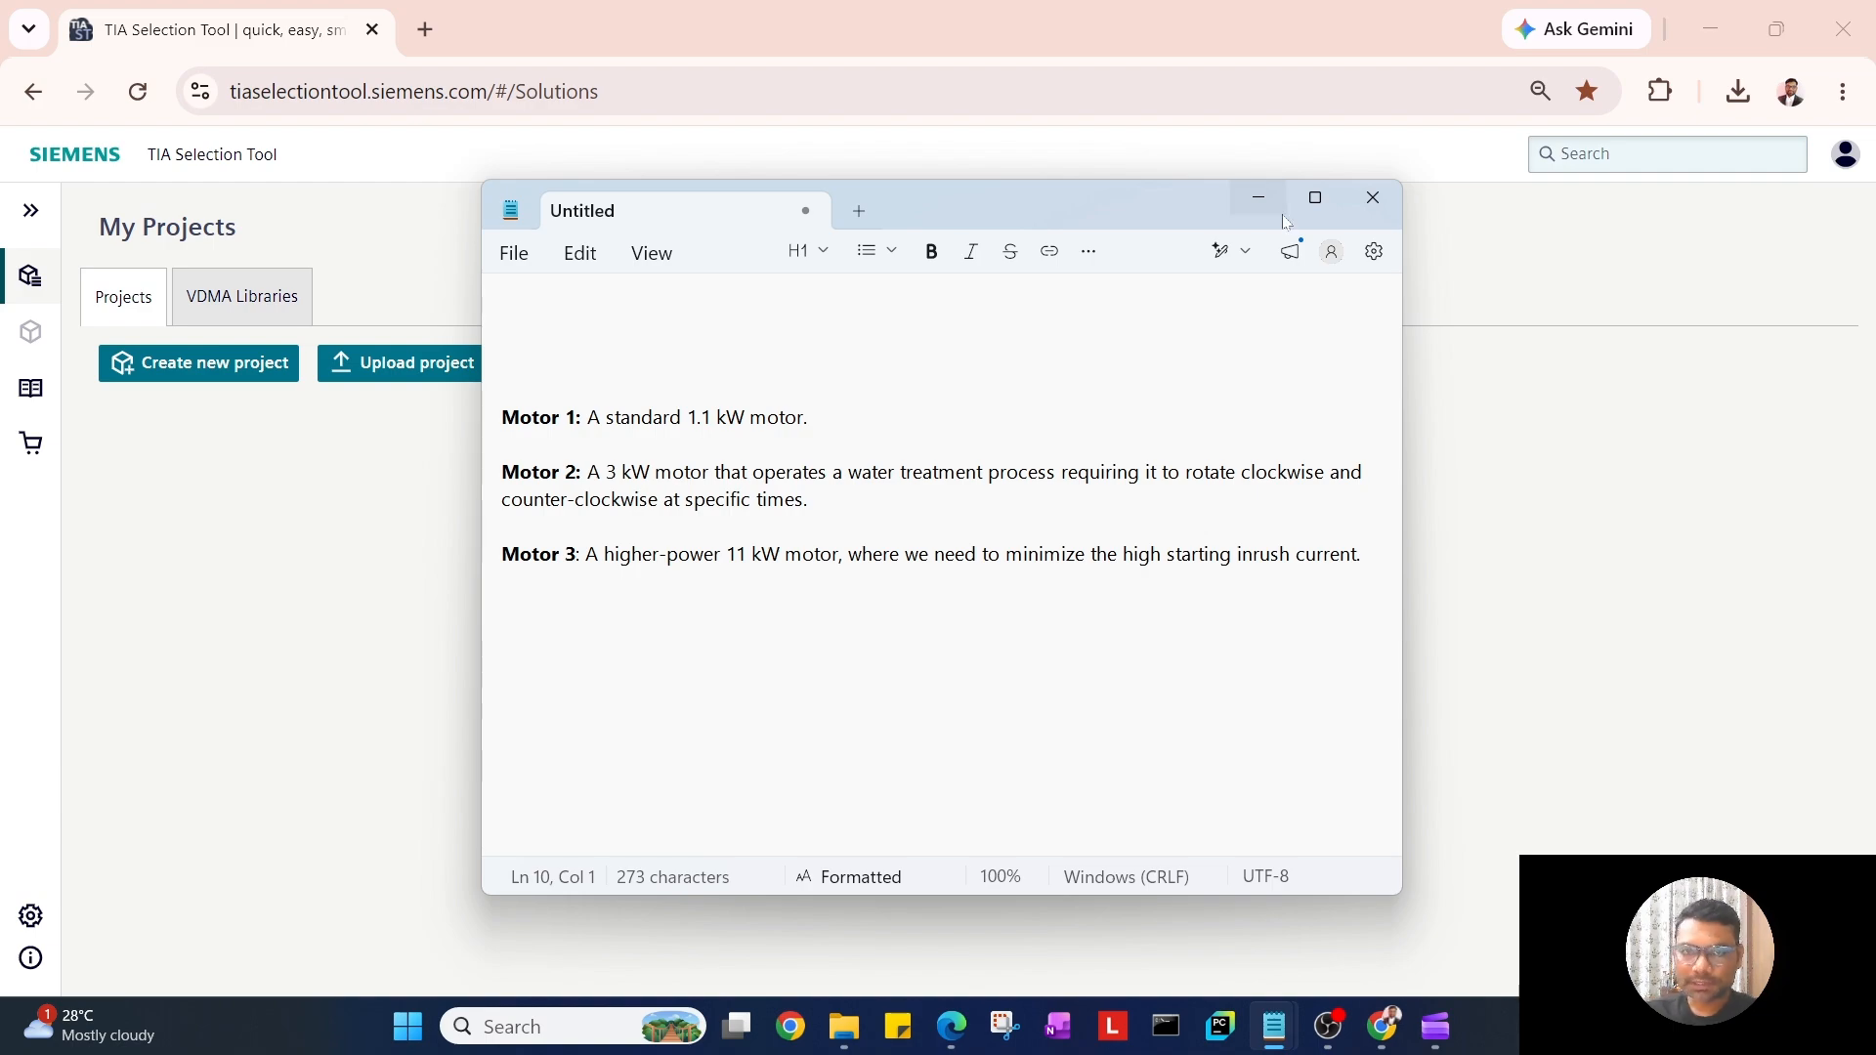
Step: Put the motor requirements note away and create a new project named "plant 1"
click(1259, 205)
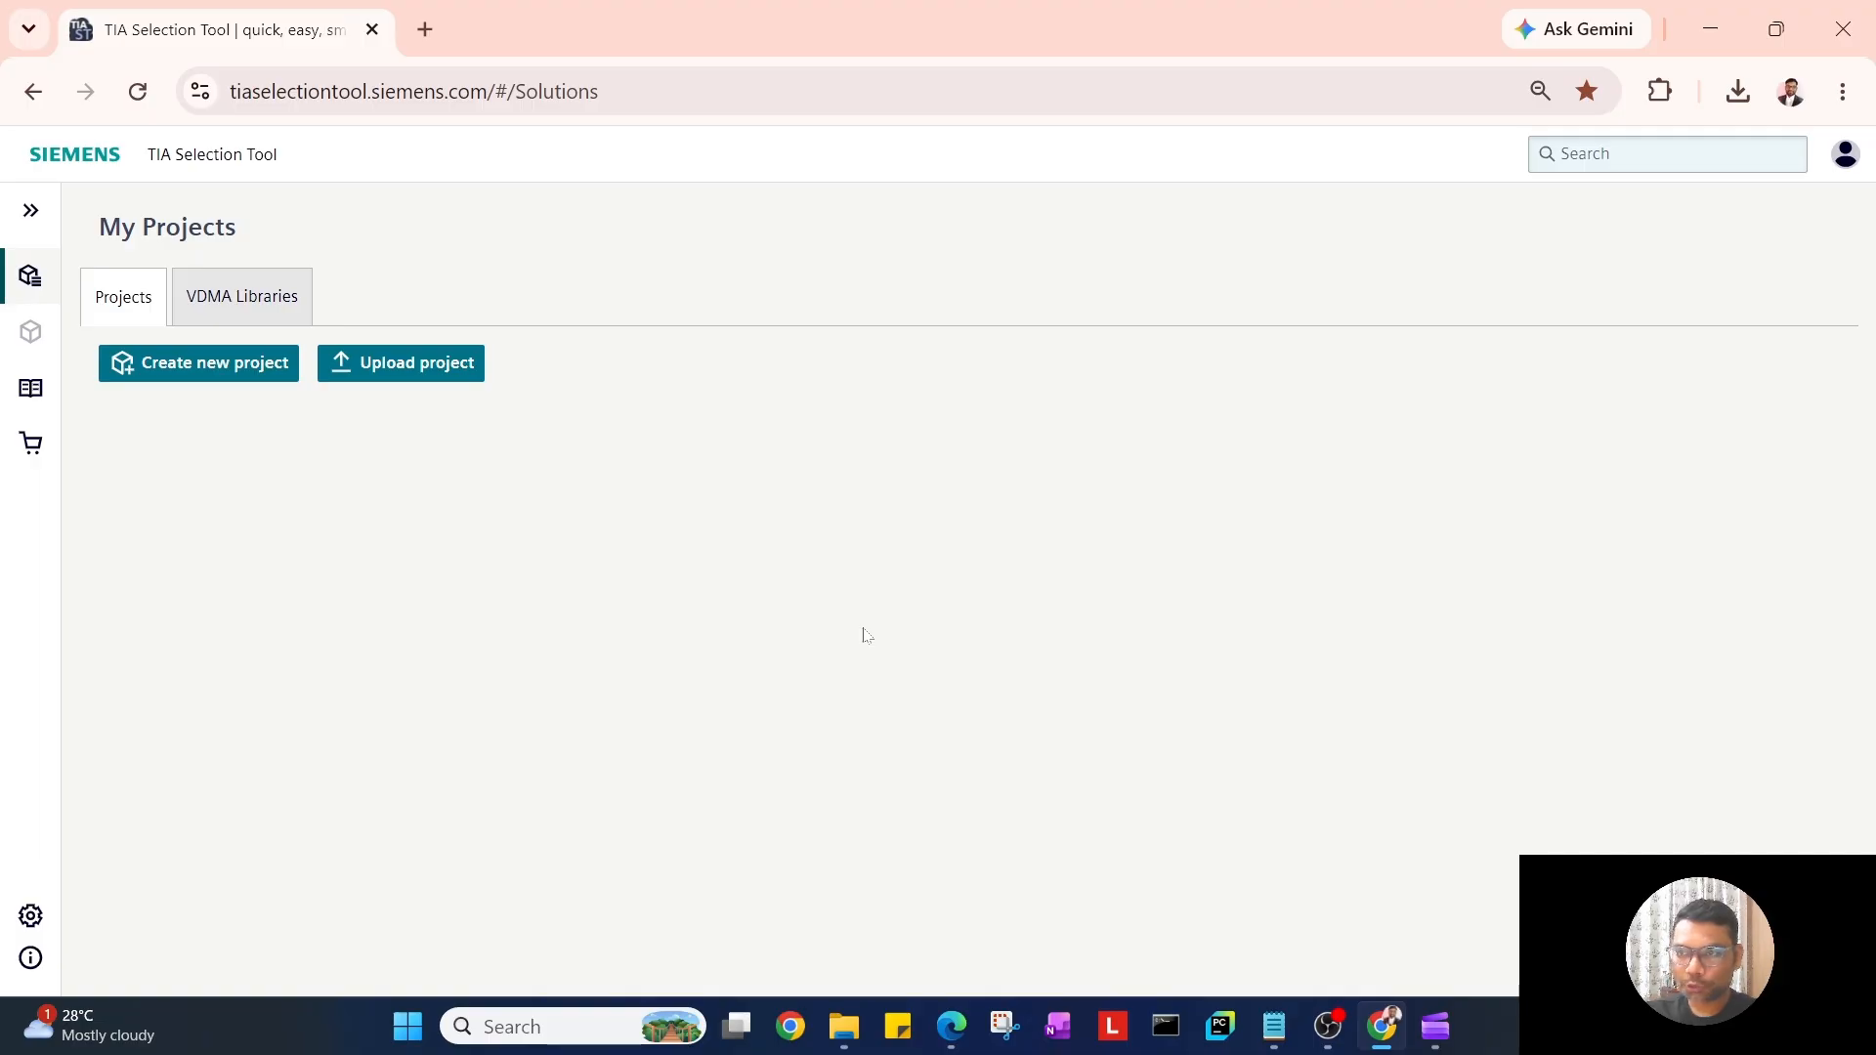
click(168, 369)
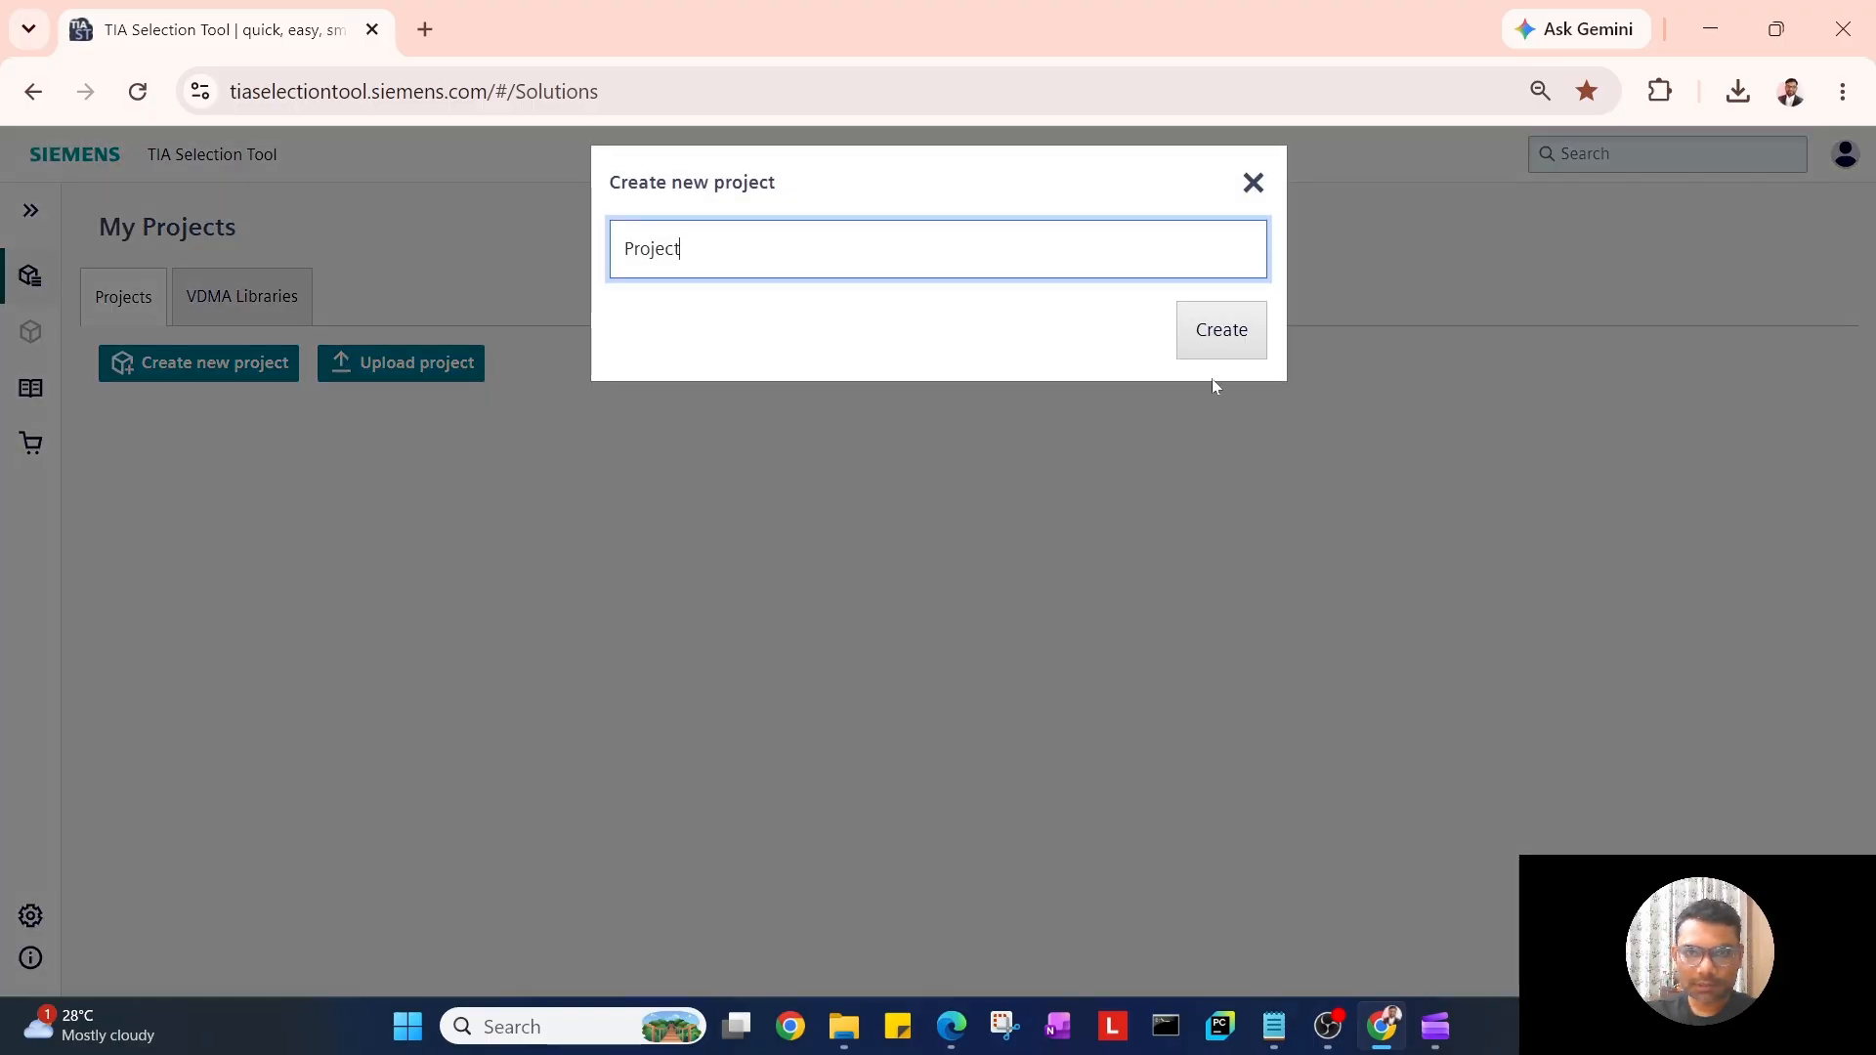
drag(682, 250, 559, 269)
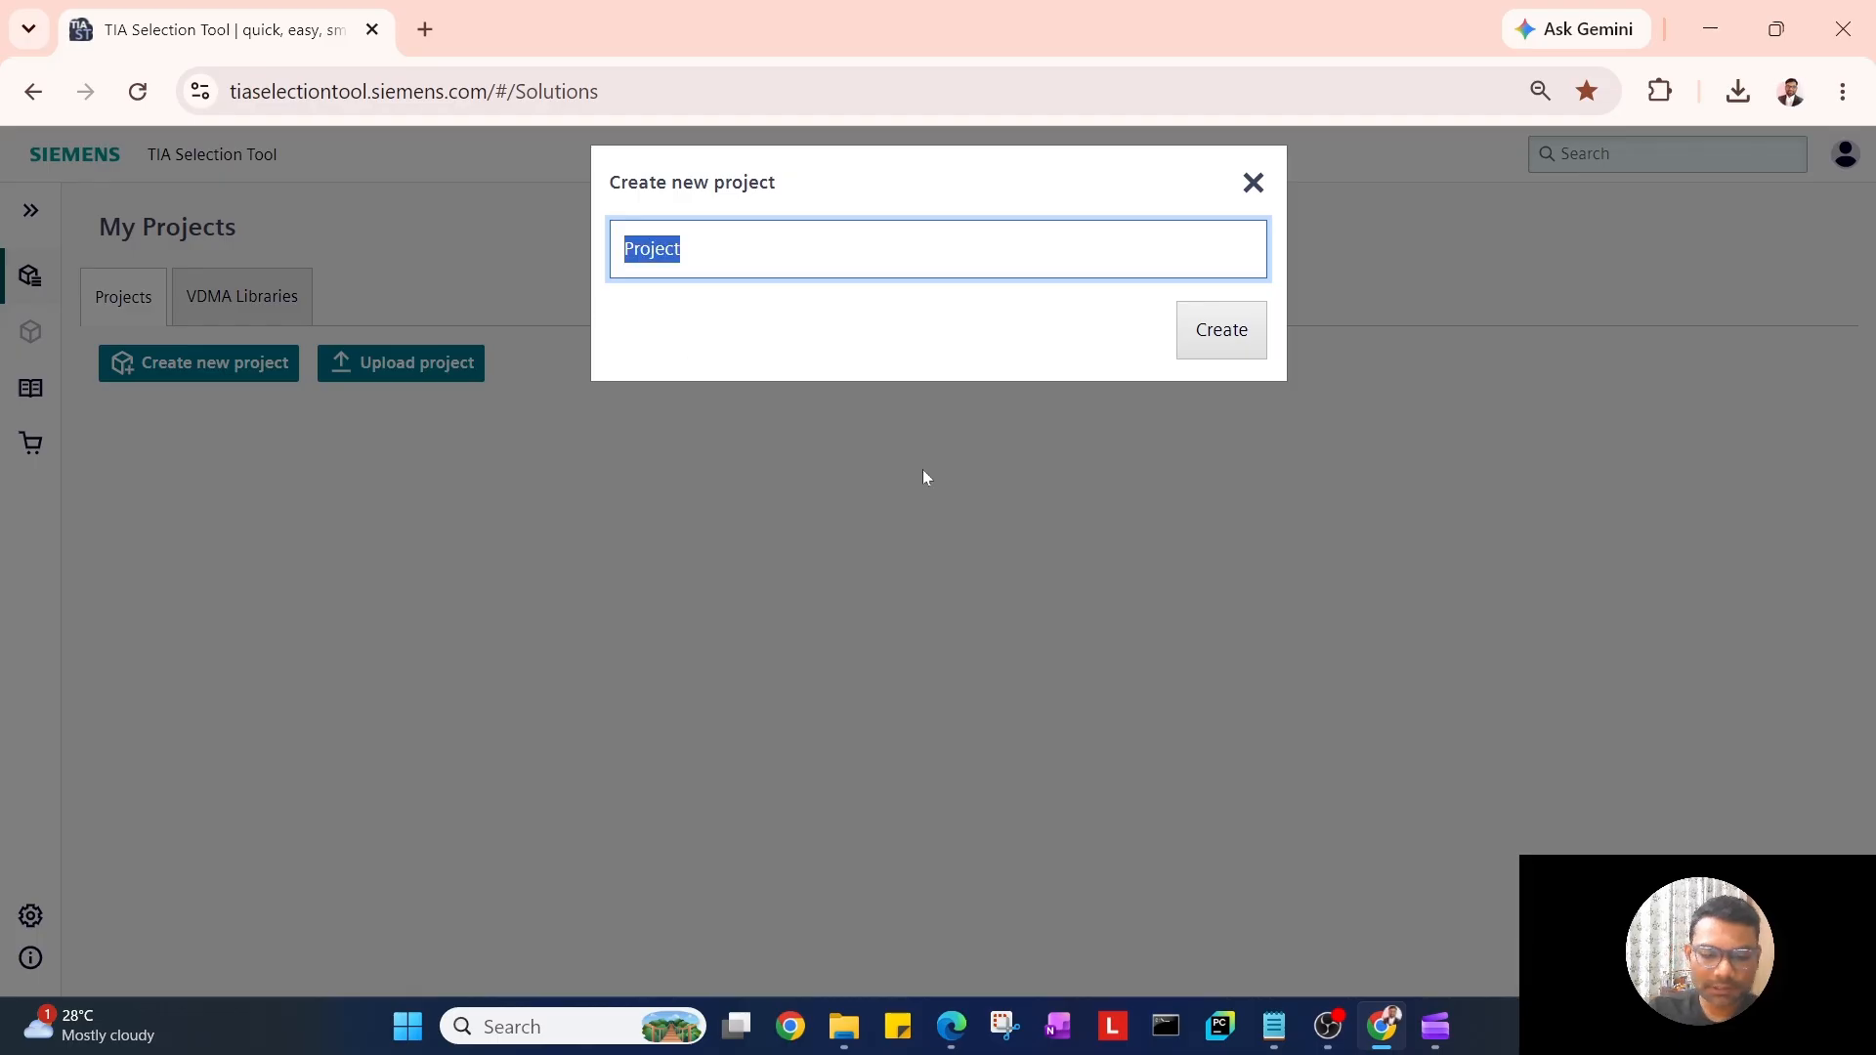
text(plant 1)
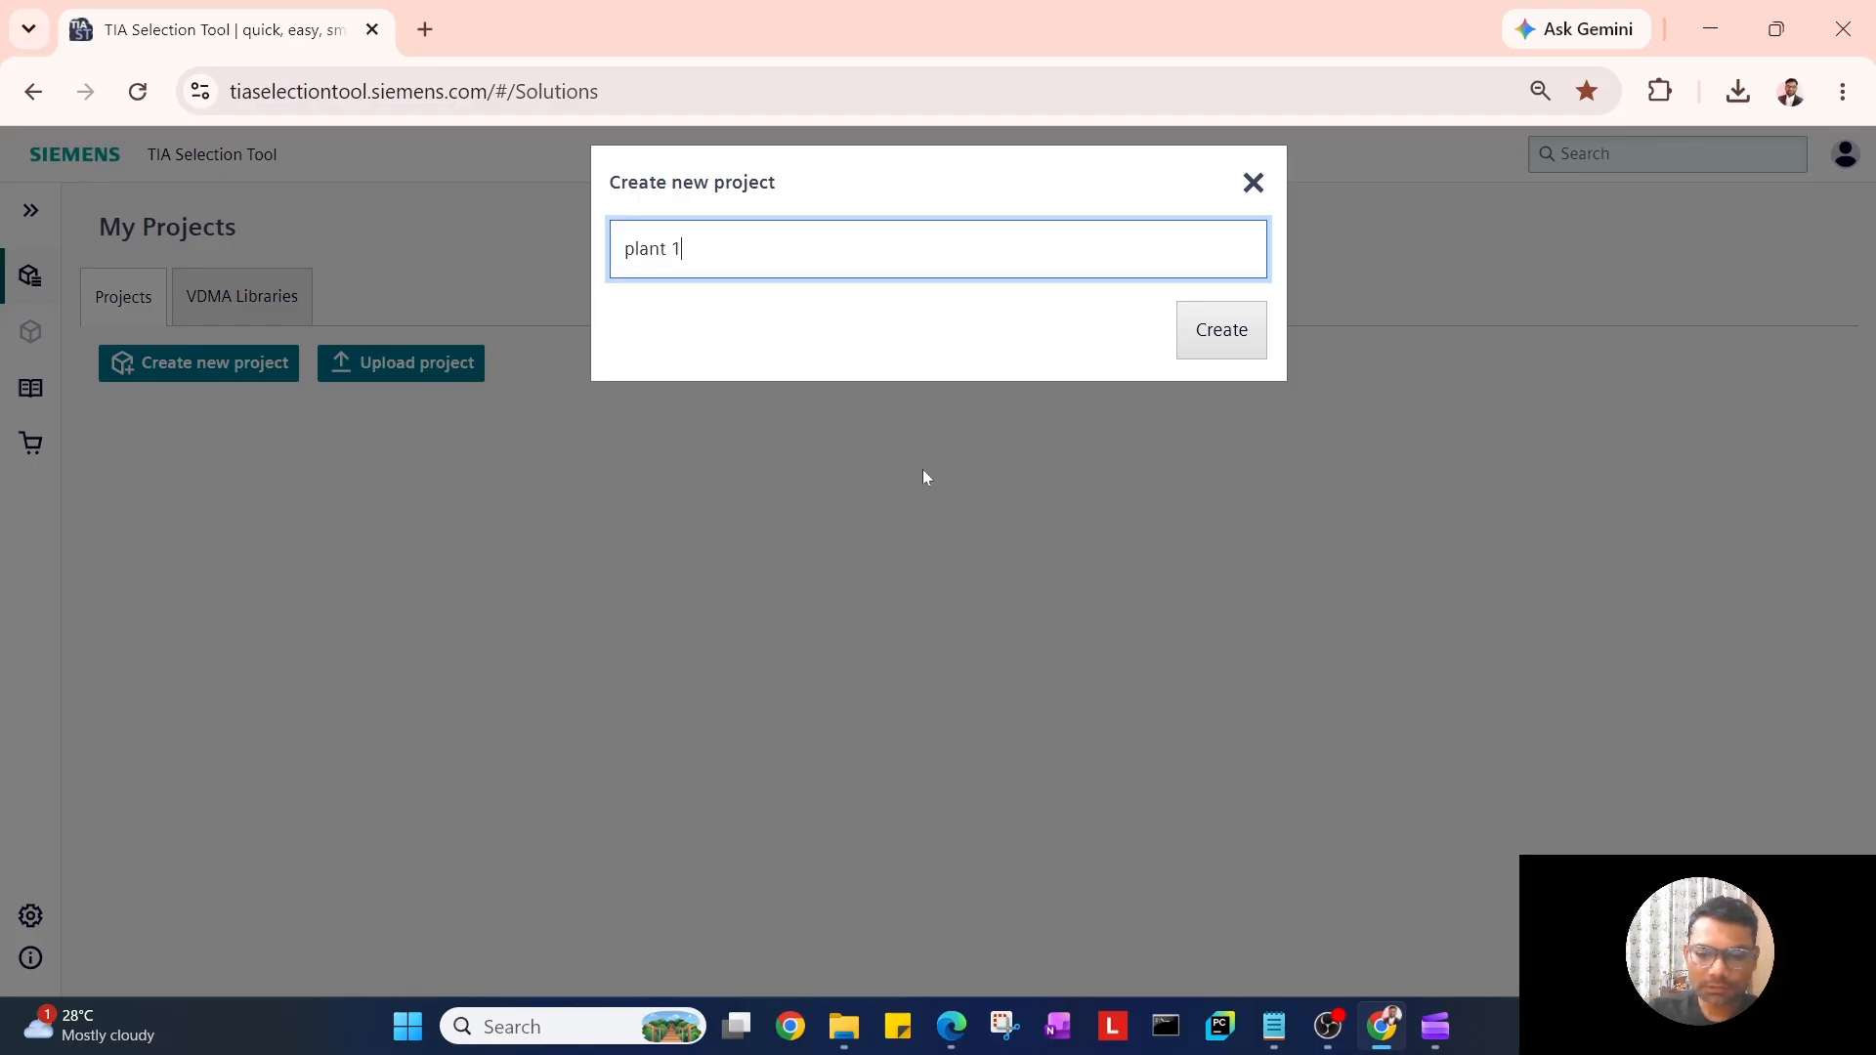
click(1226, 330)
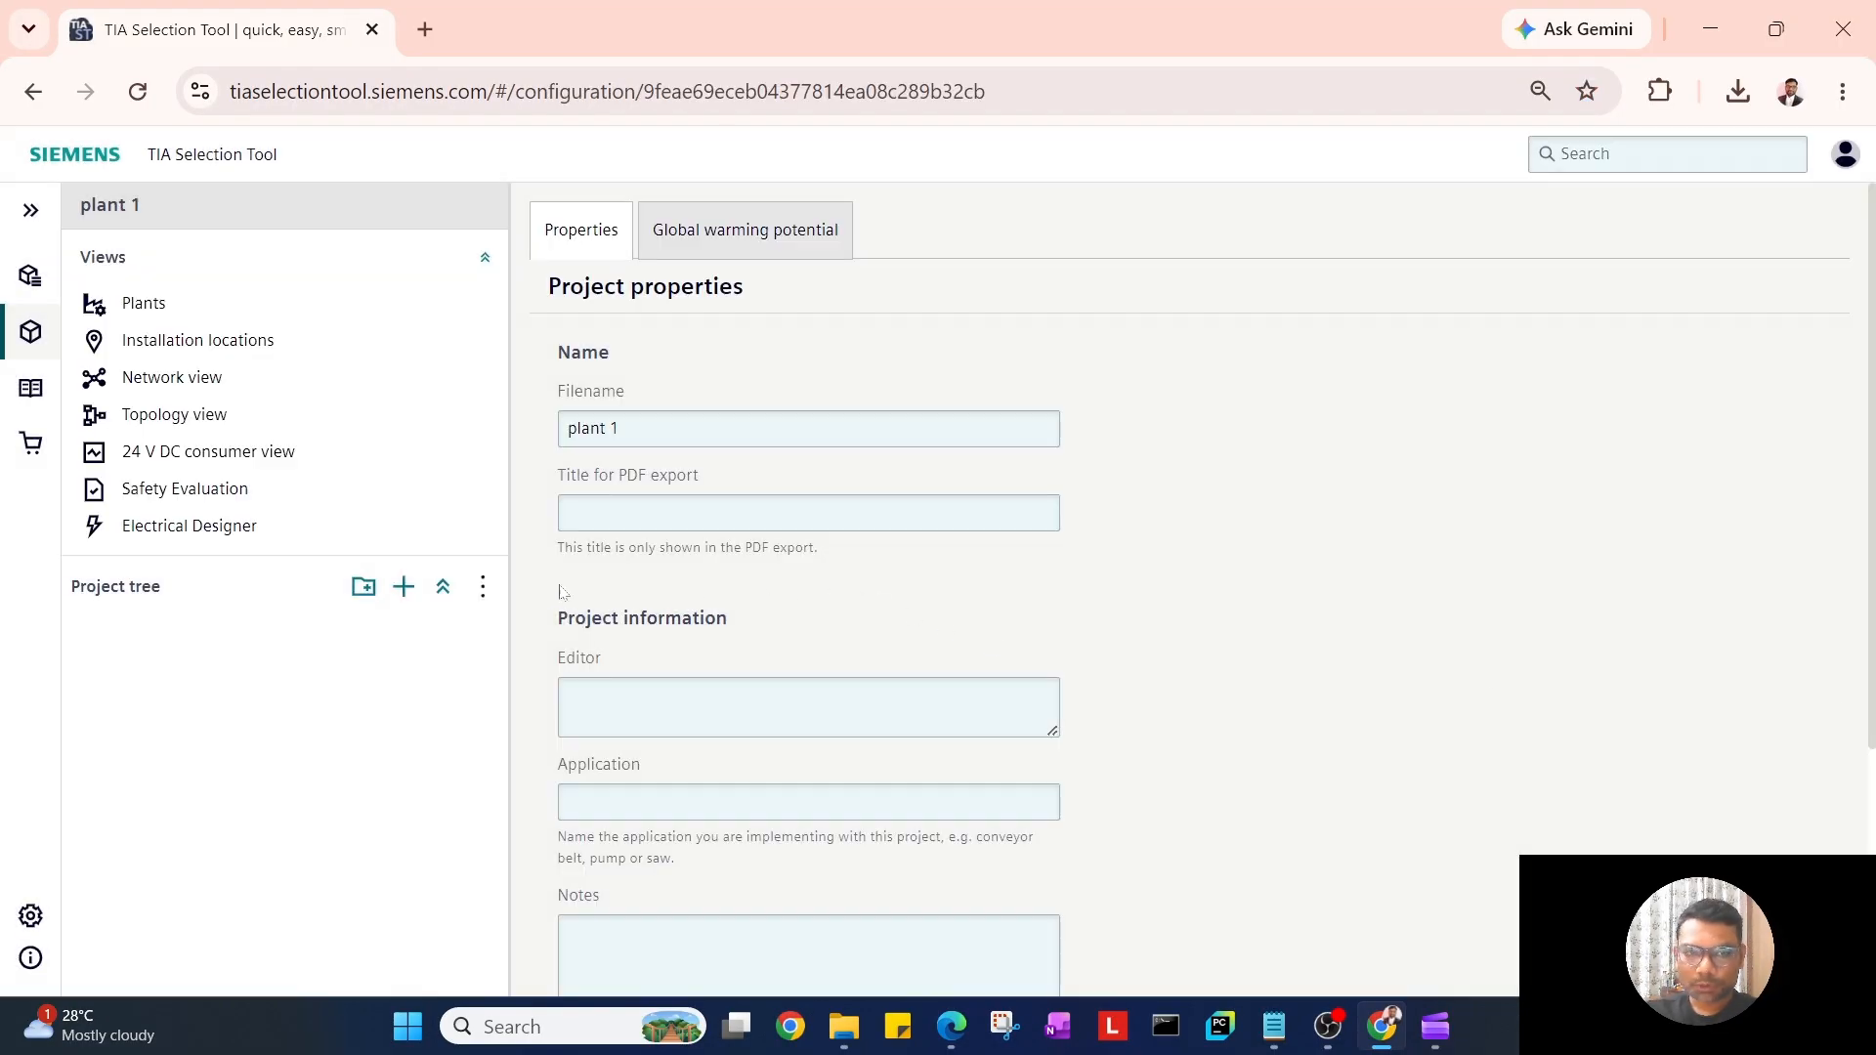
Step: Add a new IEC infeed in the Electrical Designer with a motor as its first branch
click(227, 537)
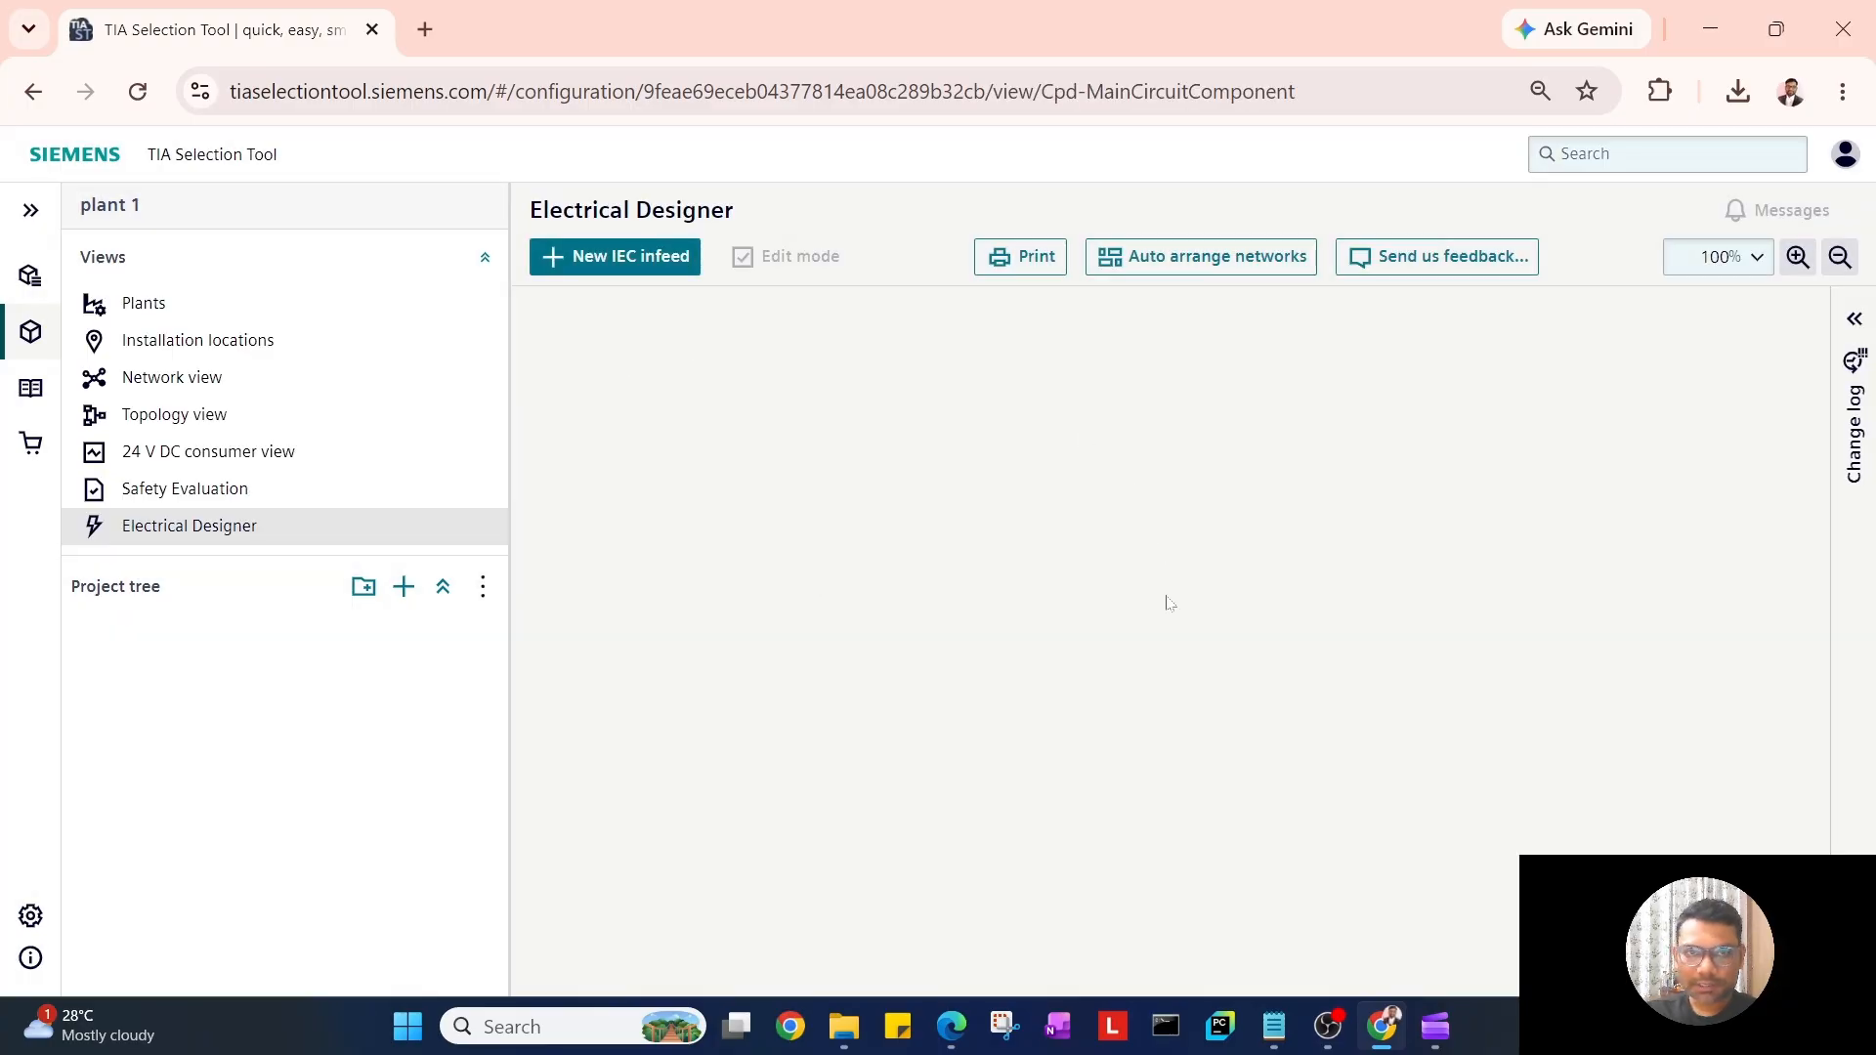
click(588, 273)
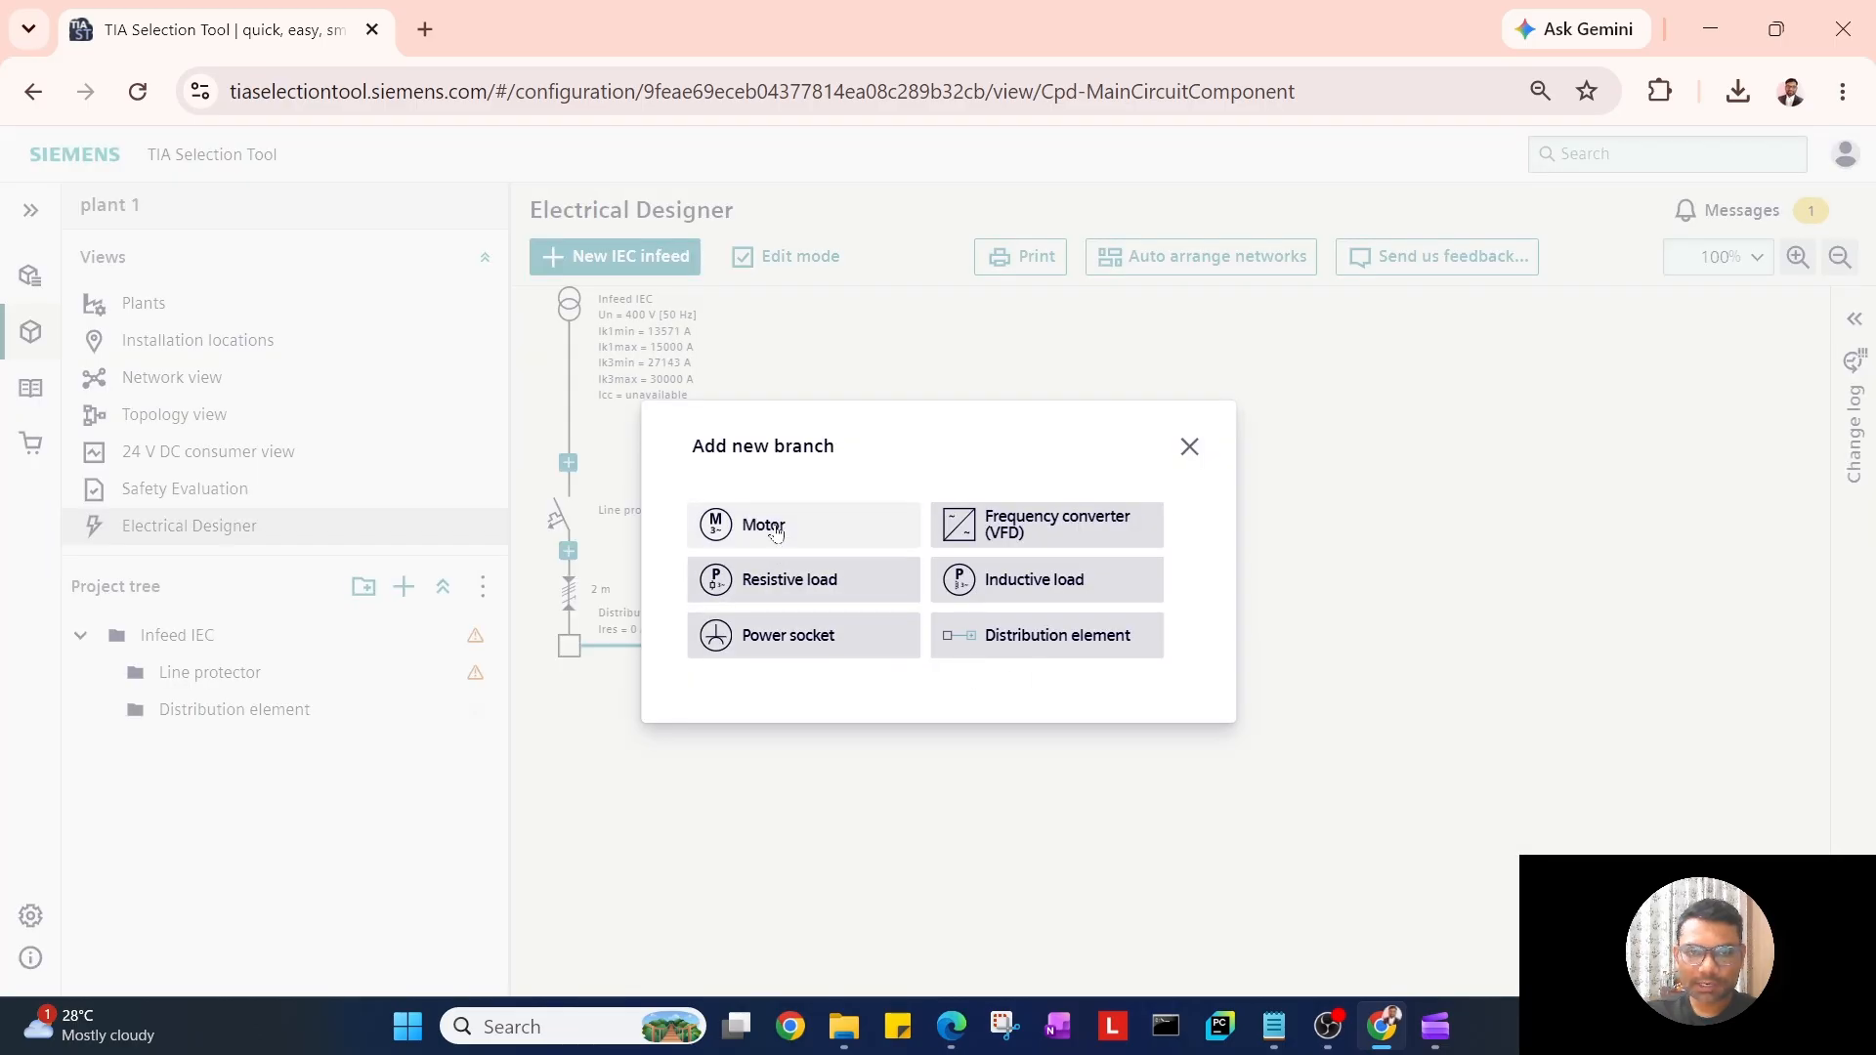
click(778, 527)
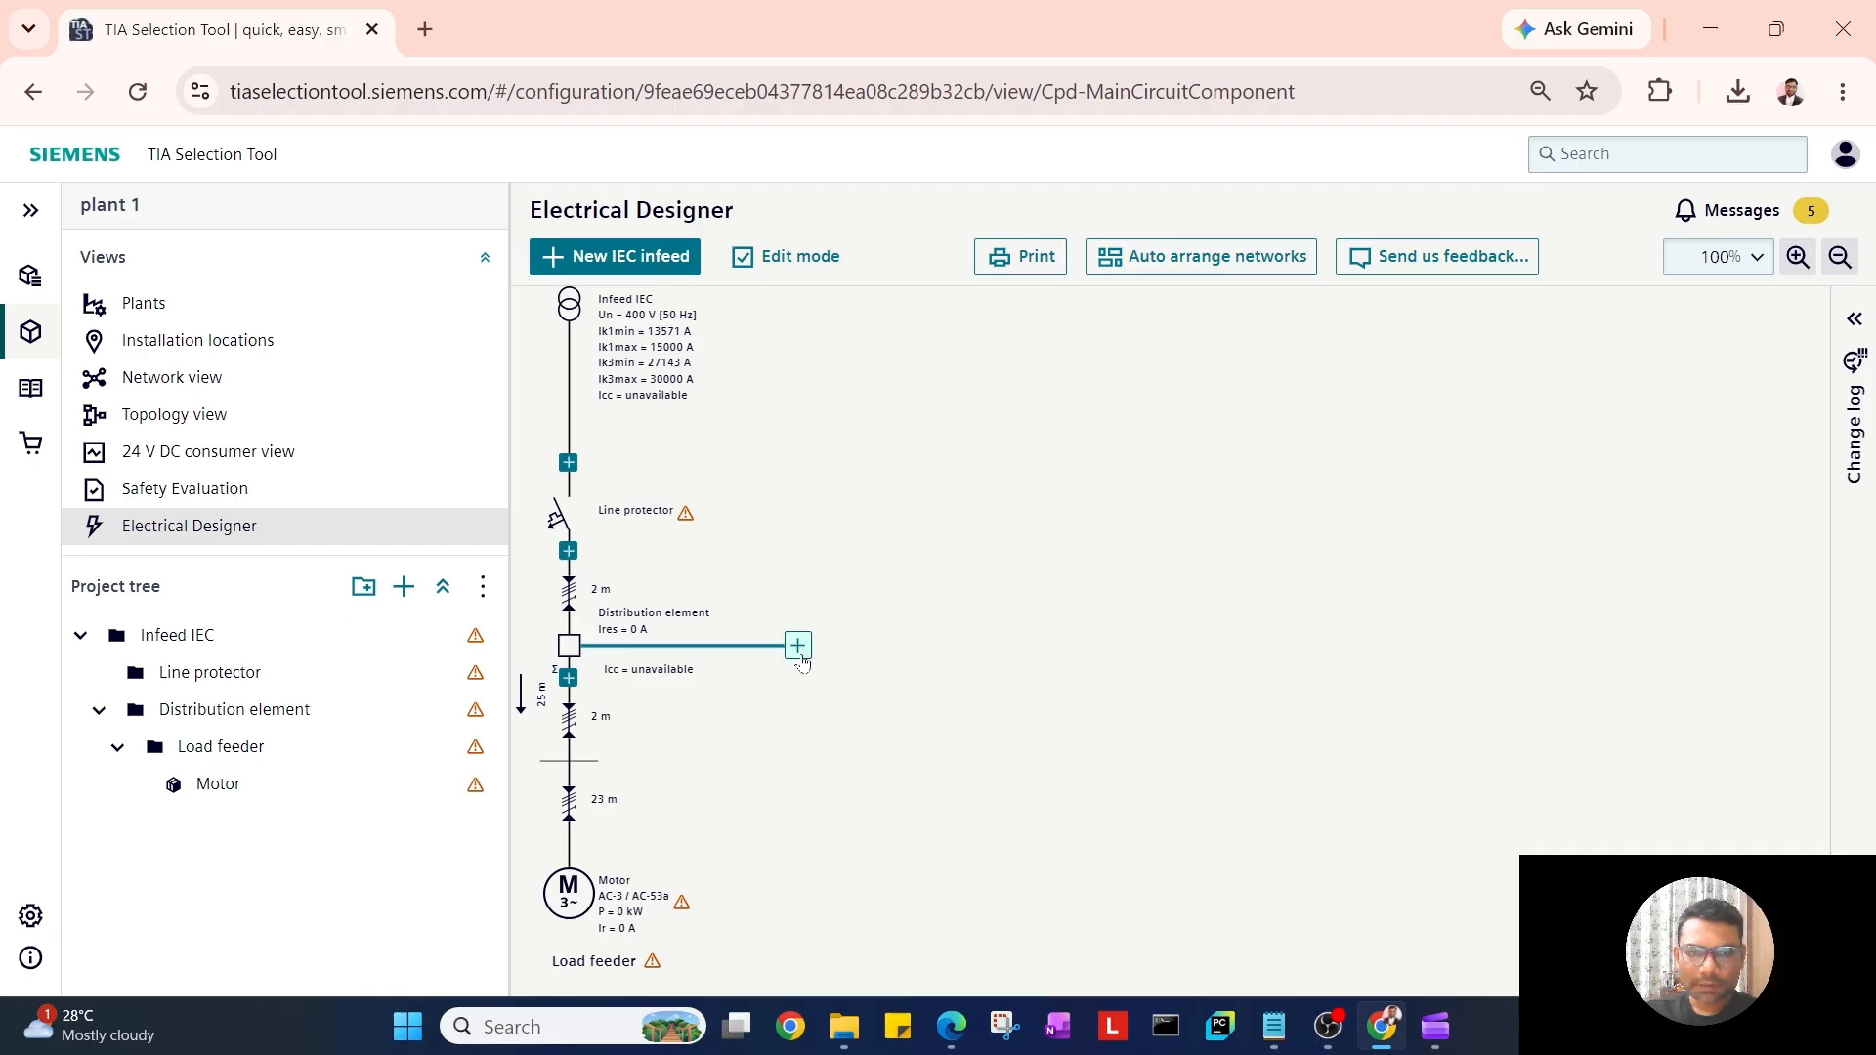
Step: Add two more motor branches to the infeed's distribution element
click(799, 656)
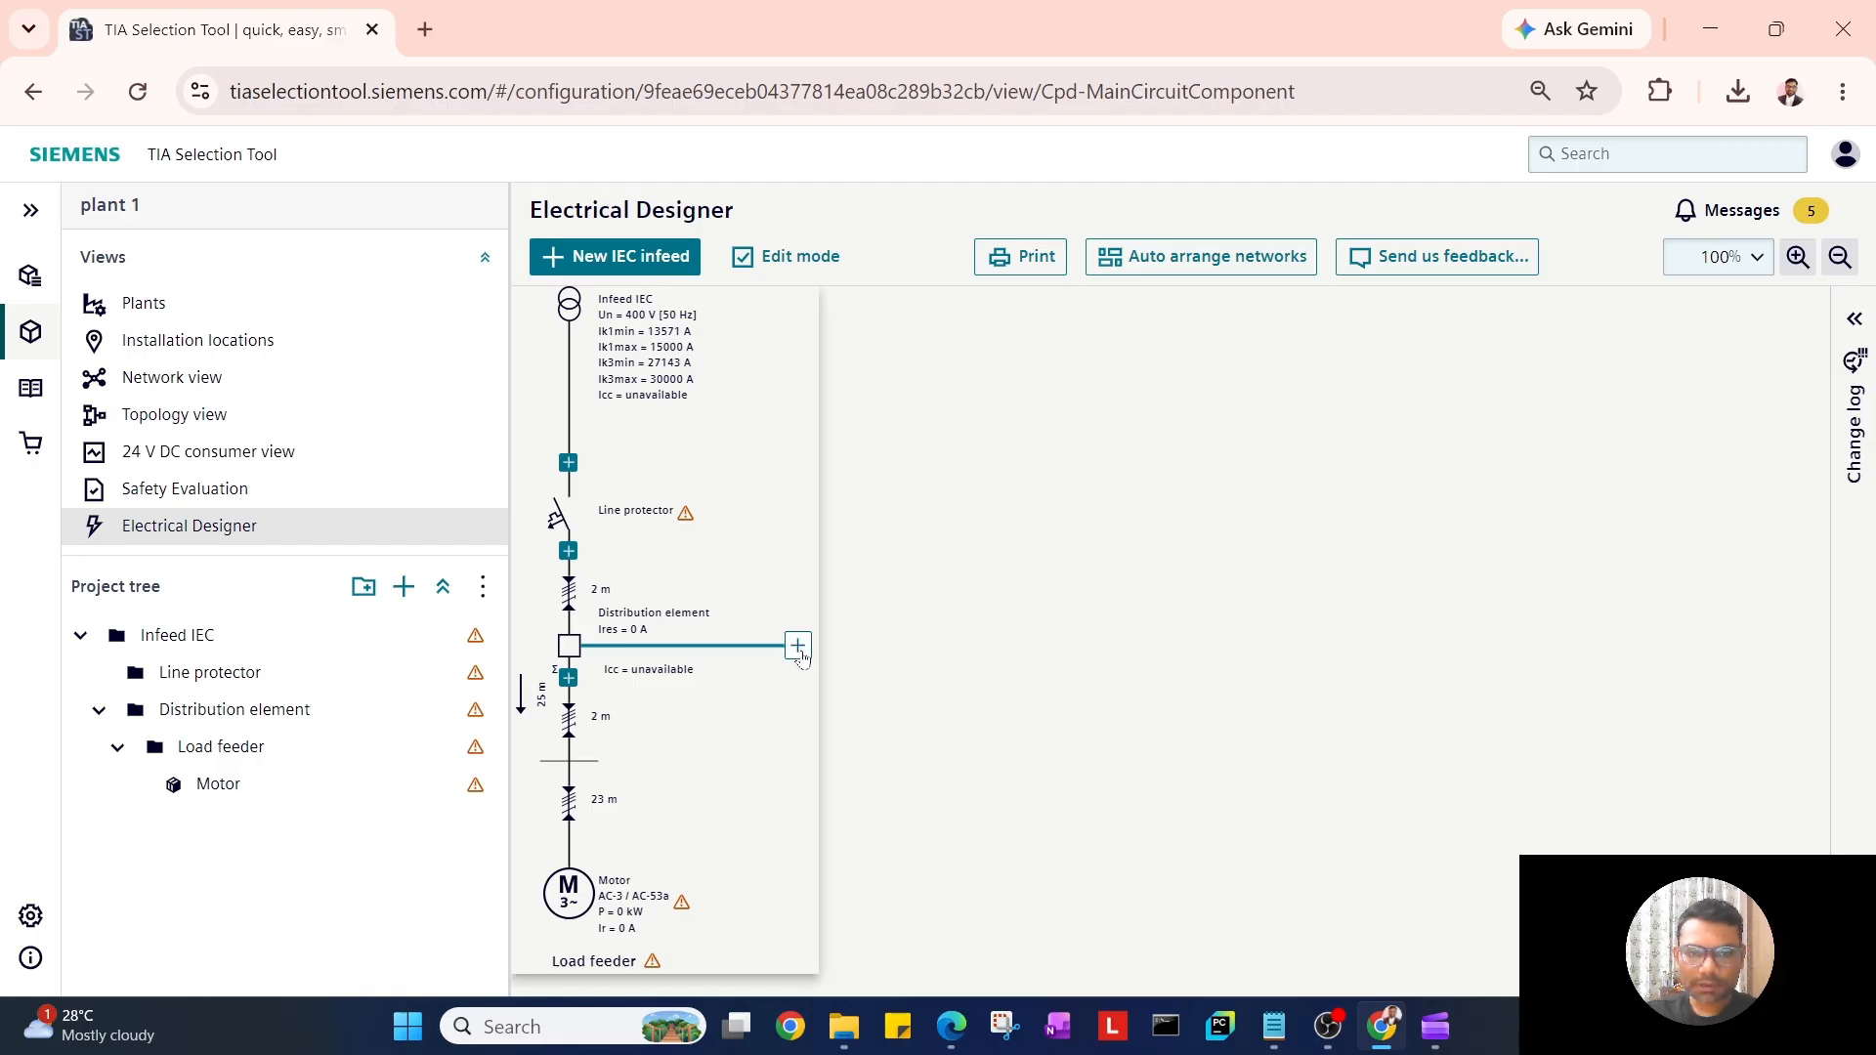
click(782, 528)
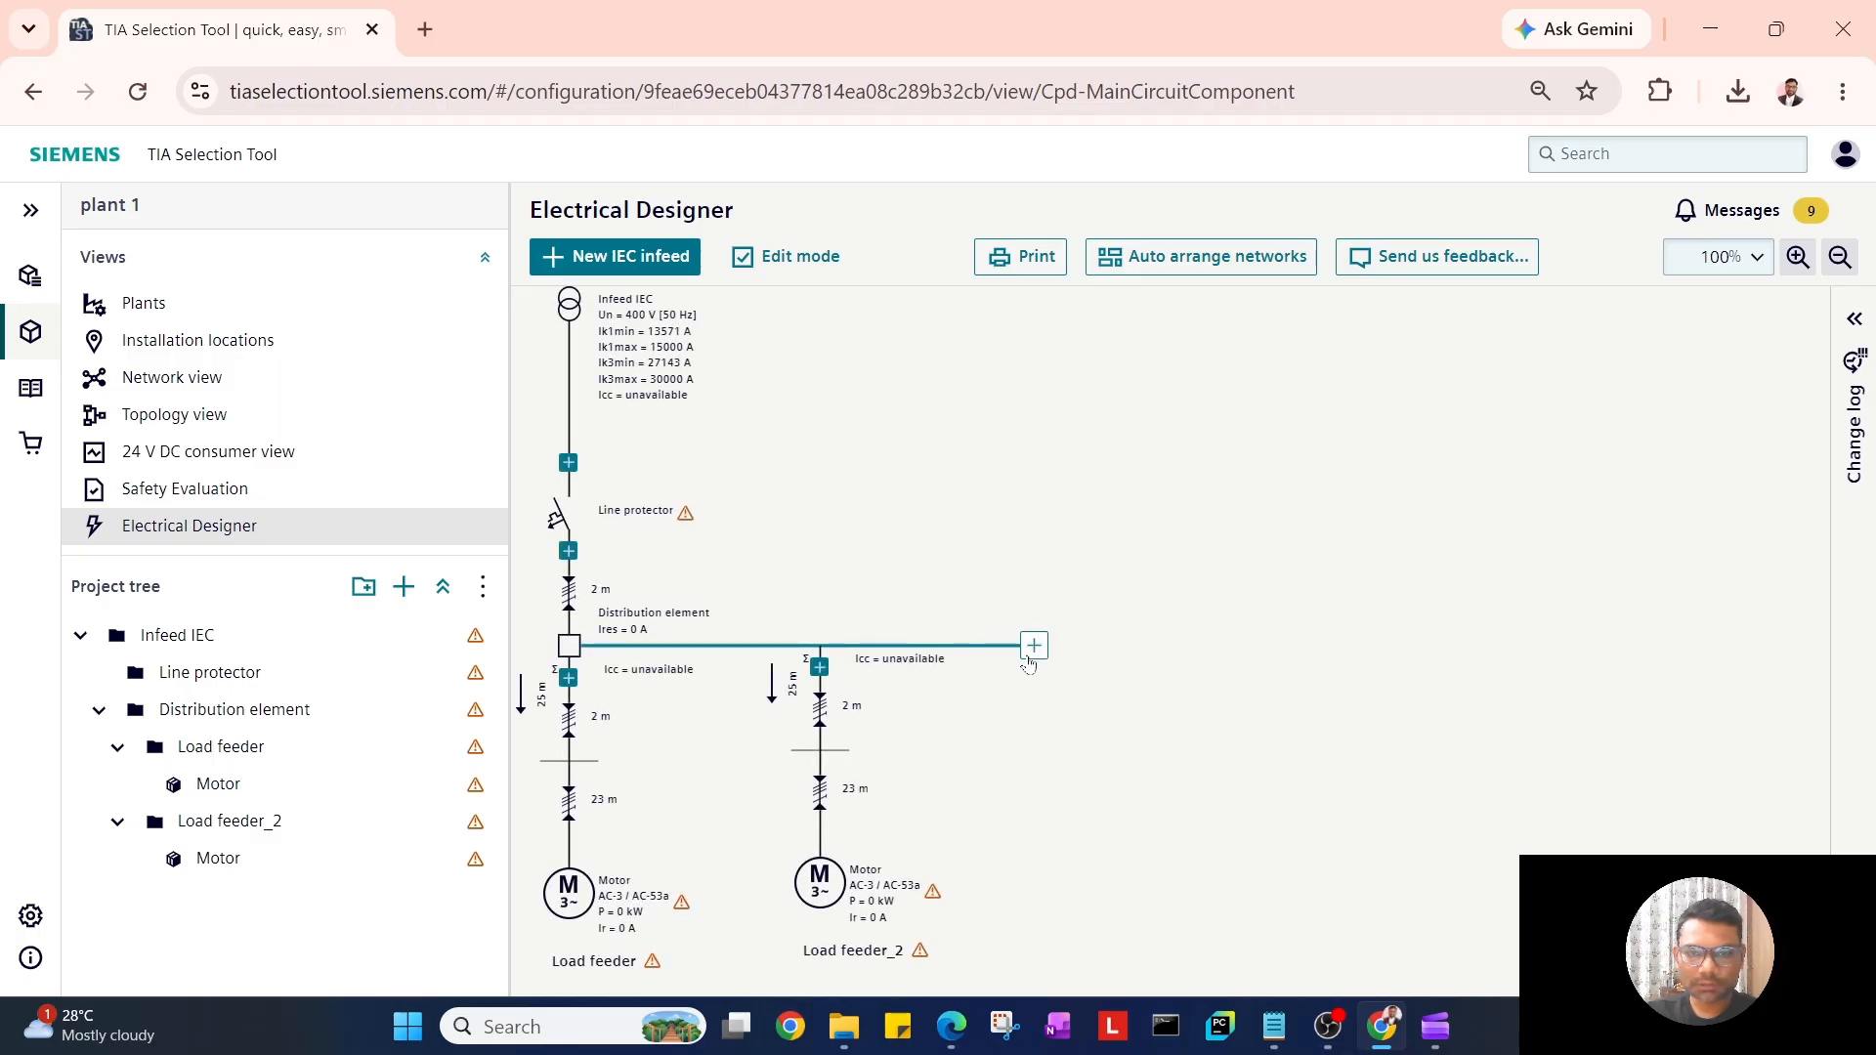
click(1031, 650)
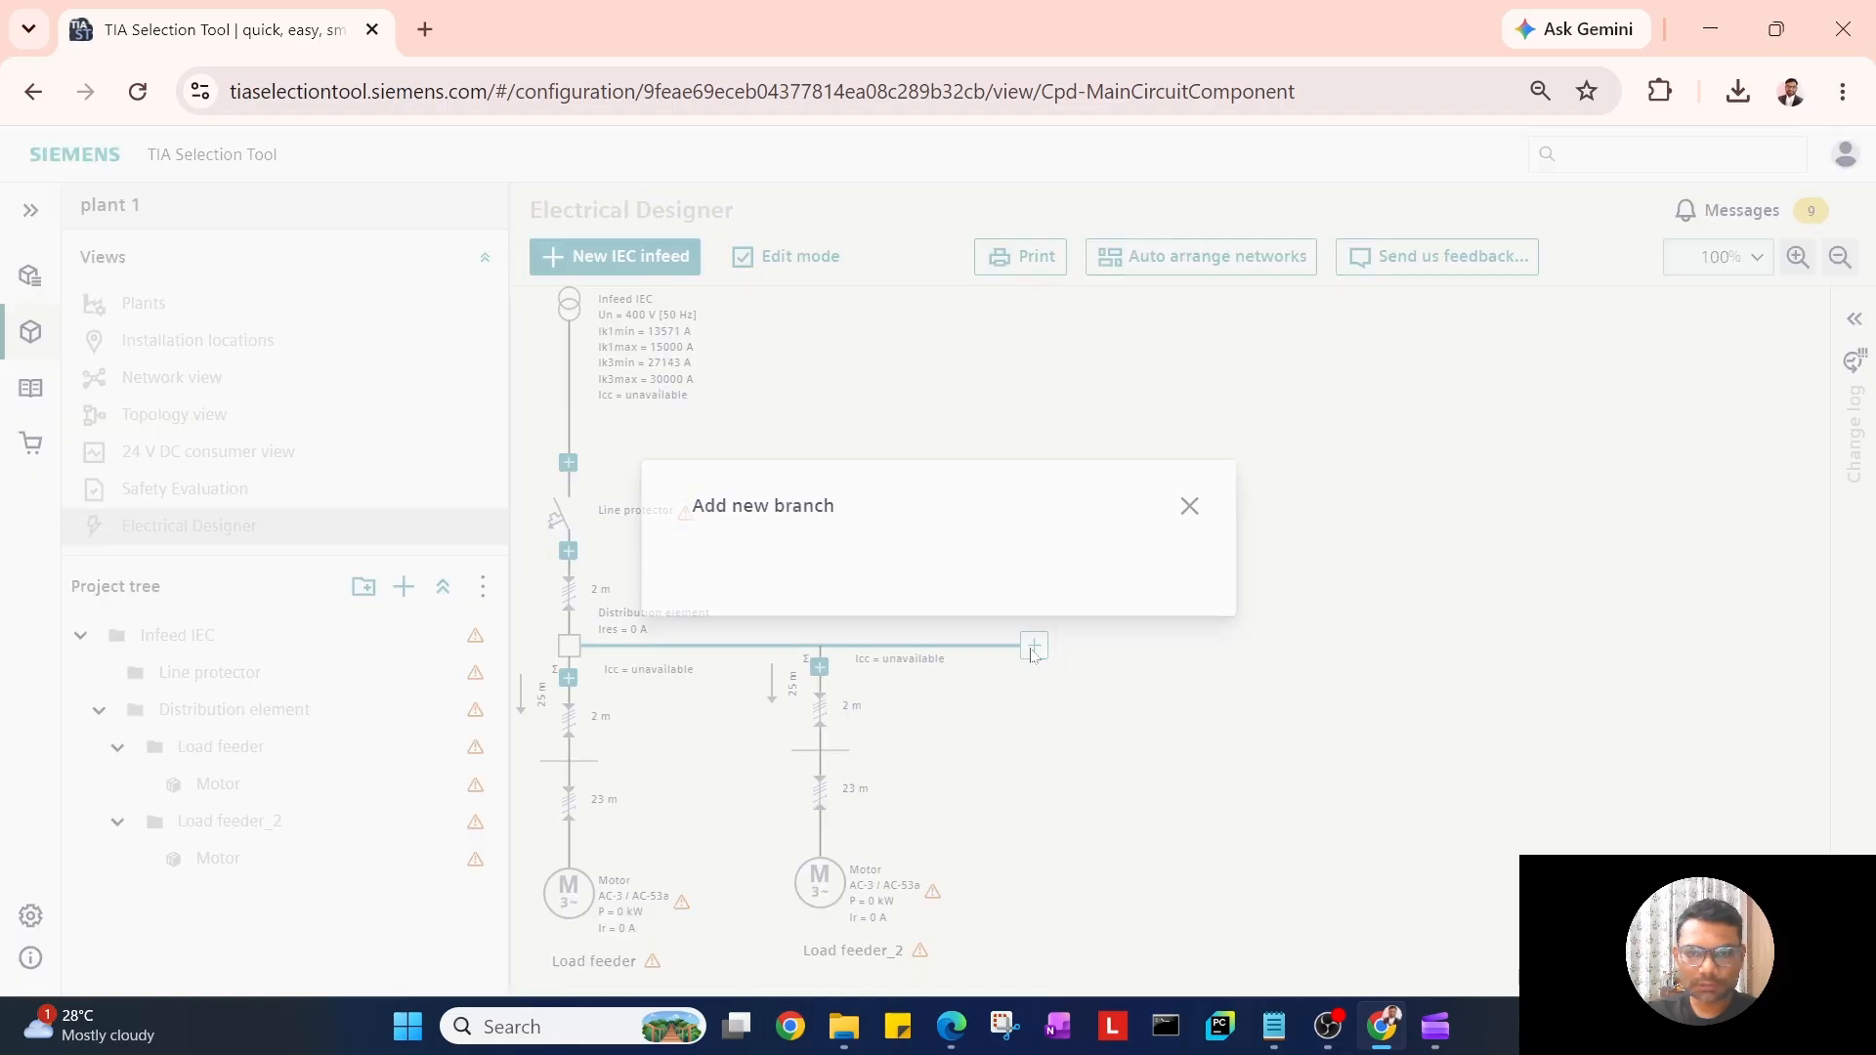
click(810, 543)
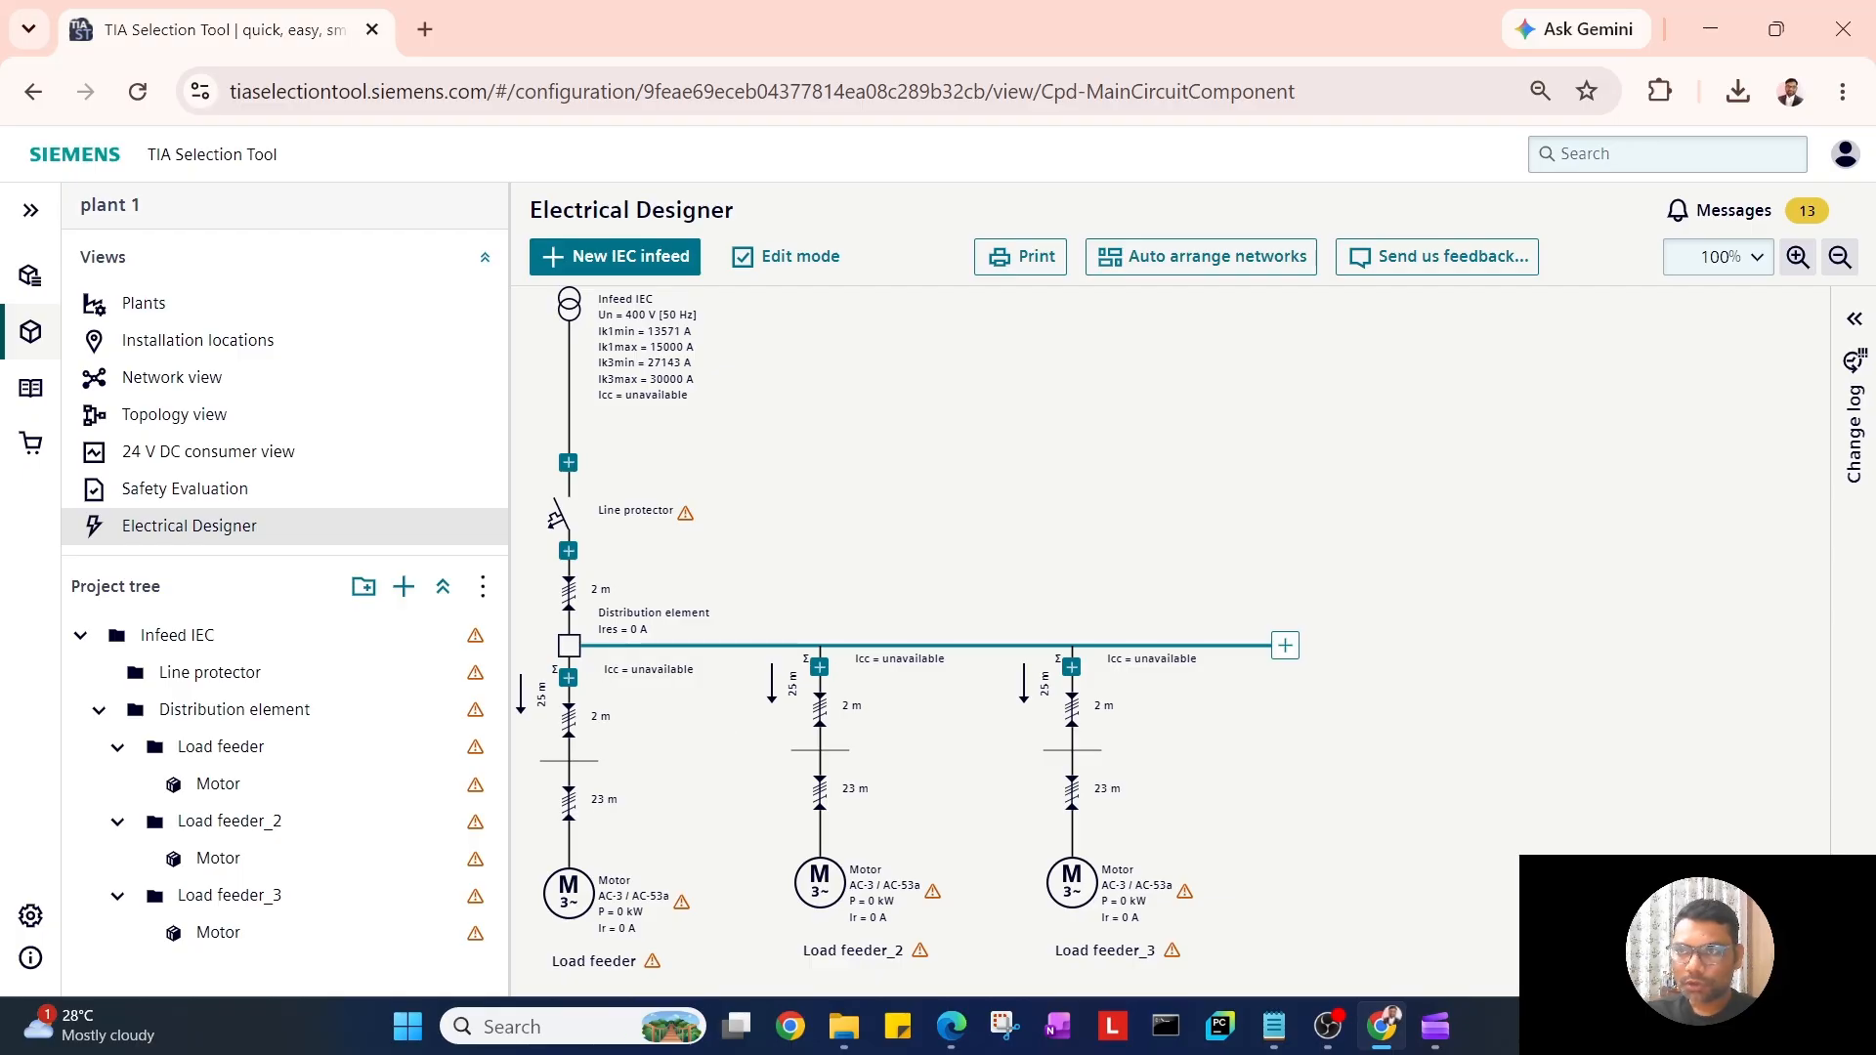
Step: Review the supply and short-circuit parameters of the IEC infeed and return to the Electrical Designer
click(571, 310)
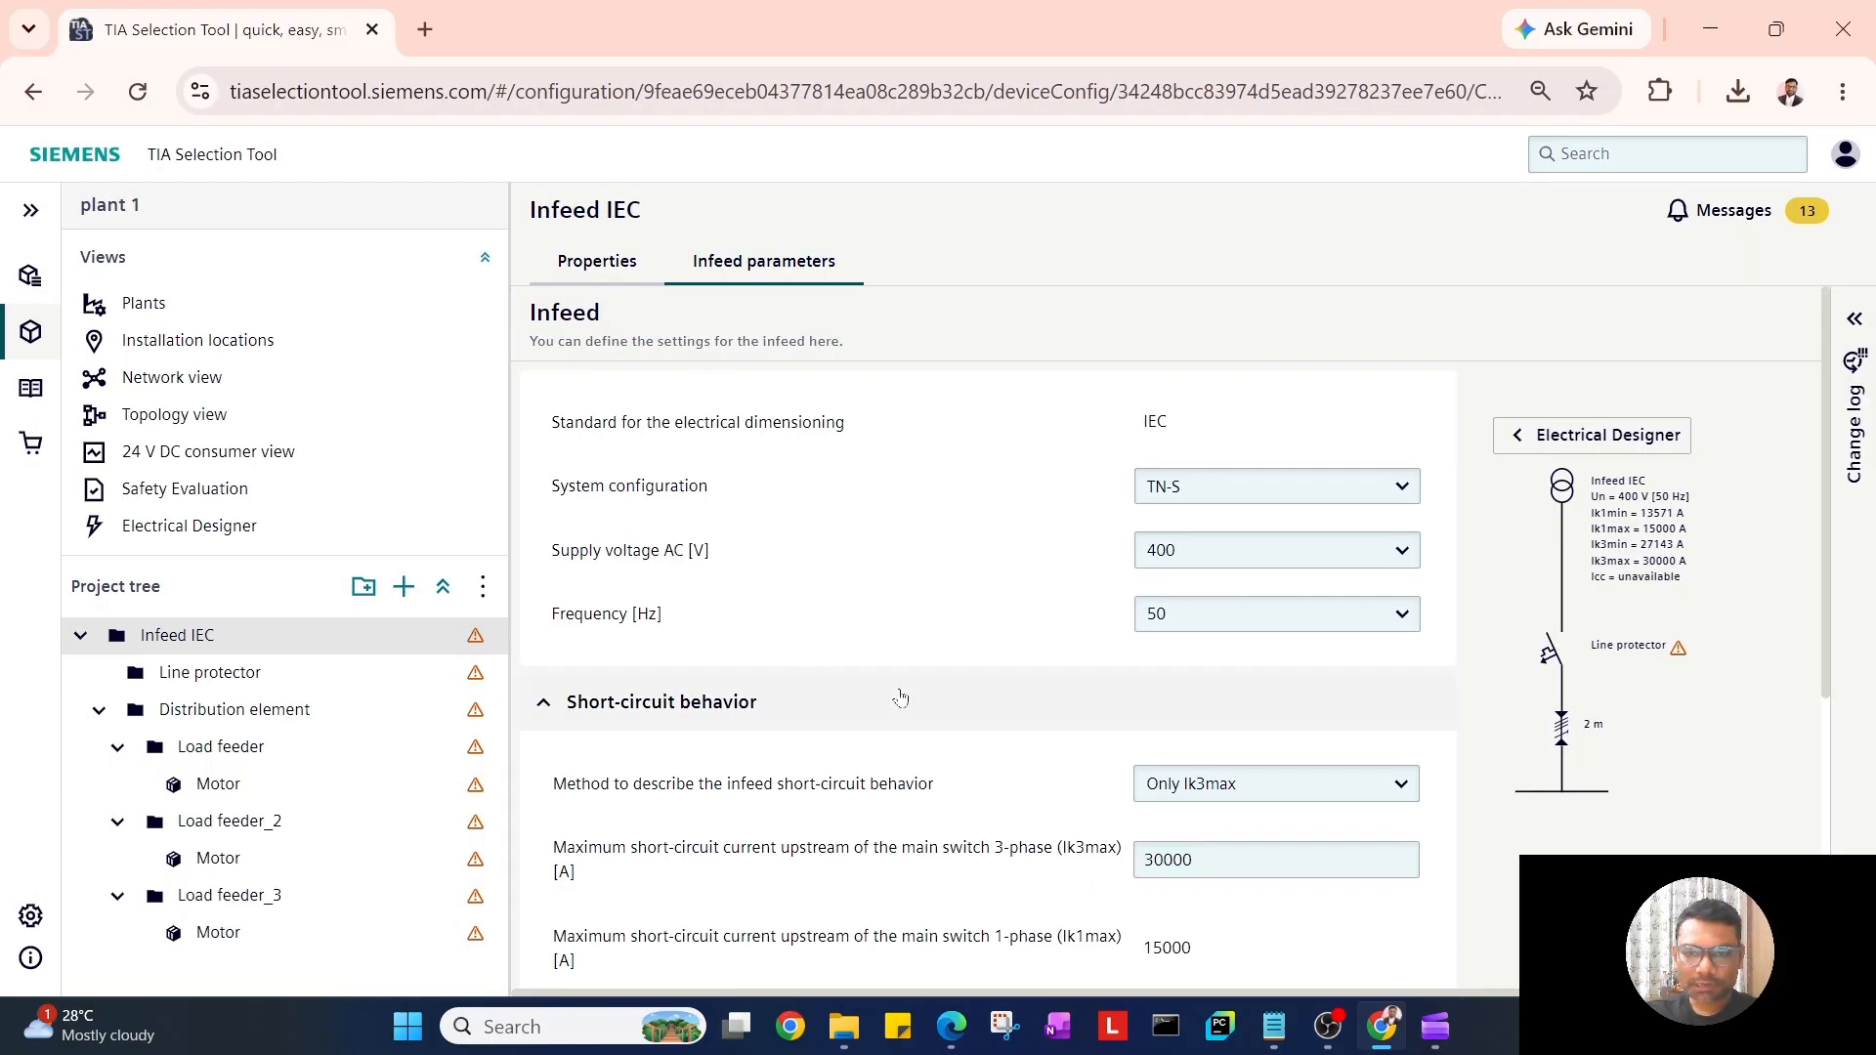
scroll(882, 721, down, 4)
scroll(1209, 696, up, 5)
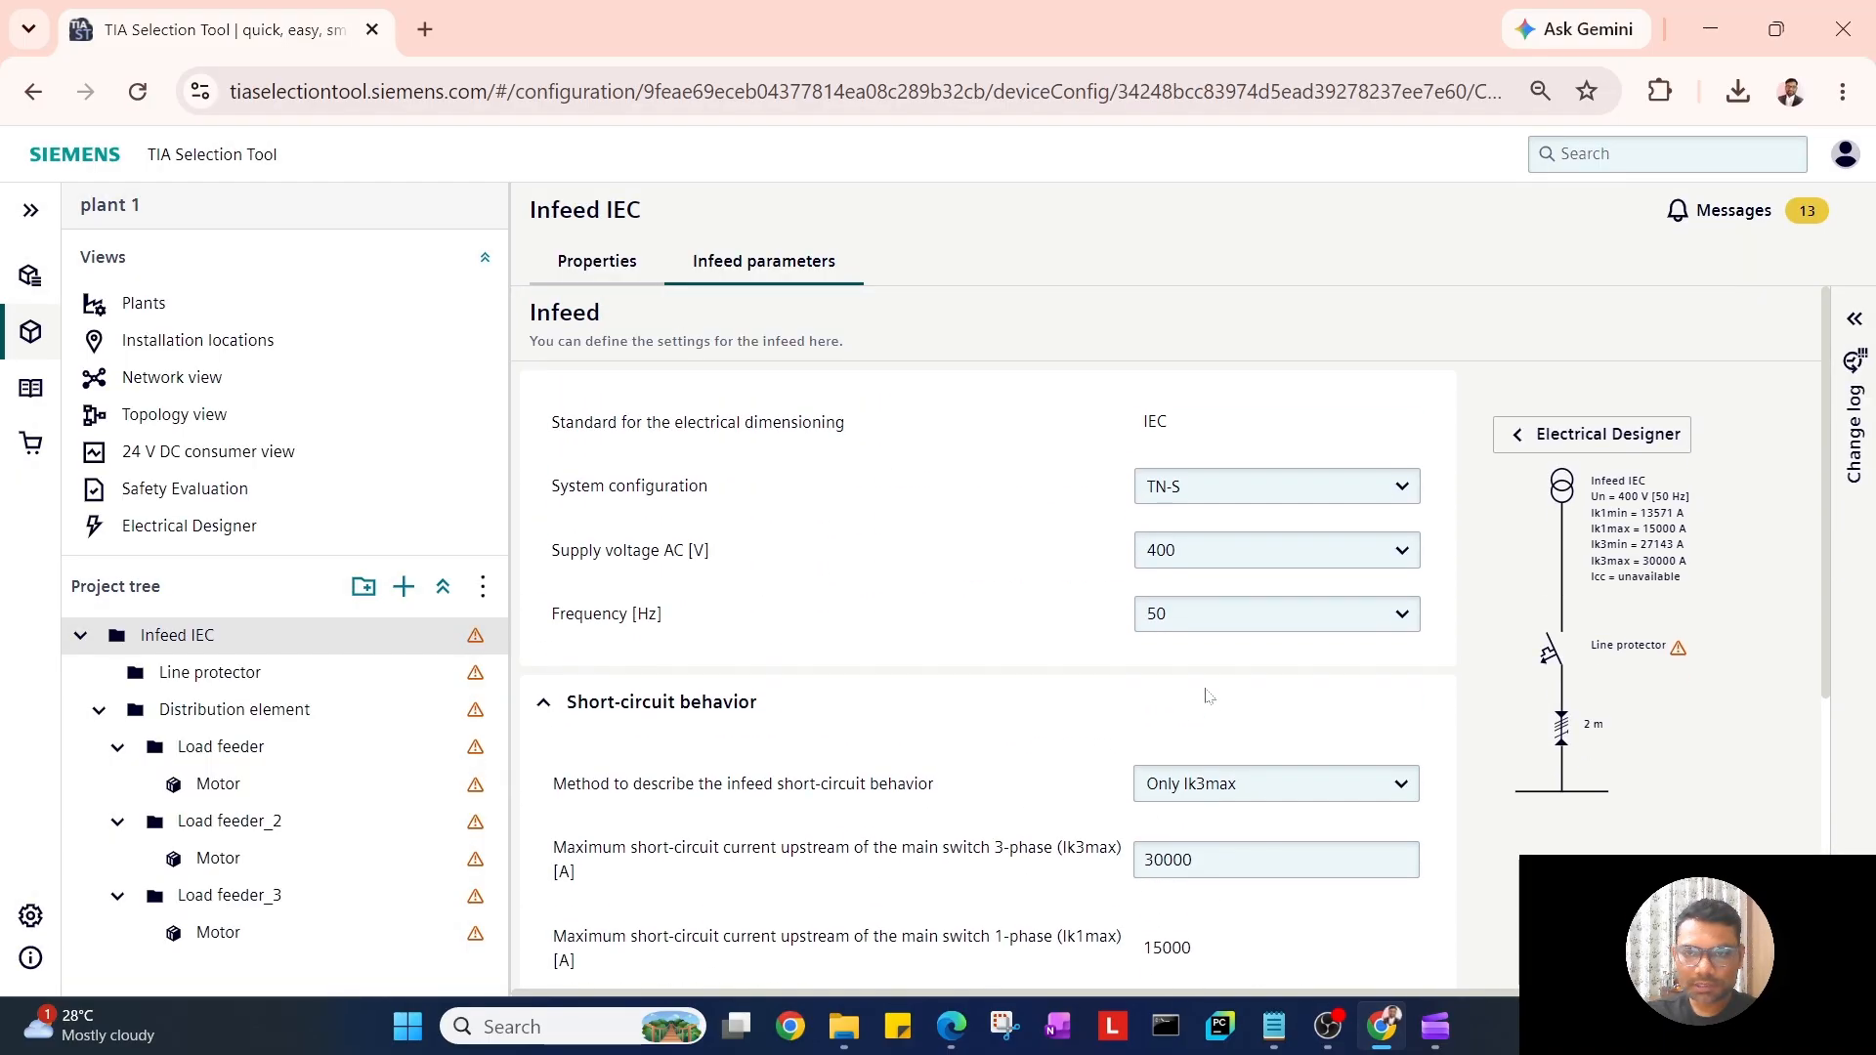
click(186, 525)
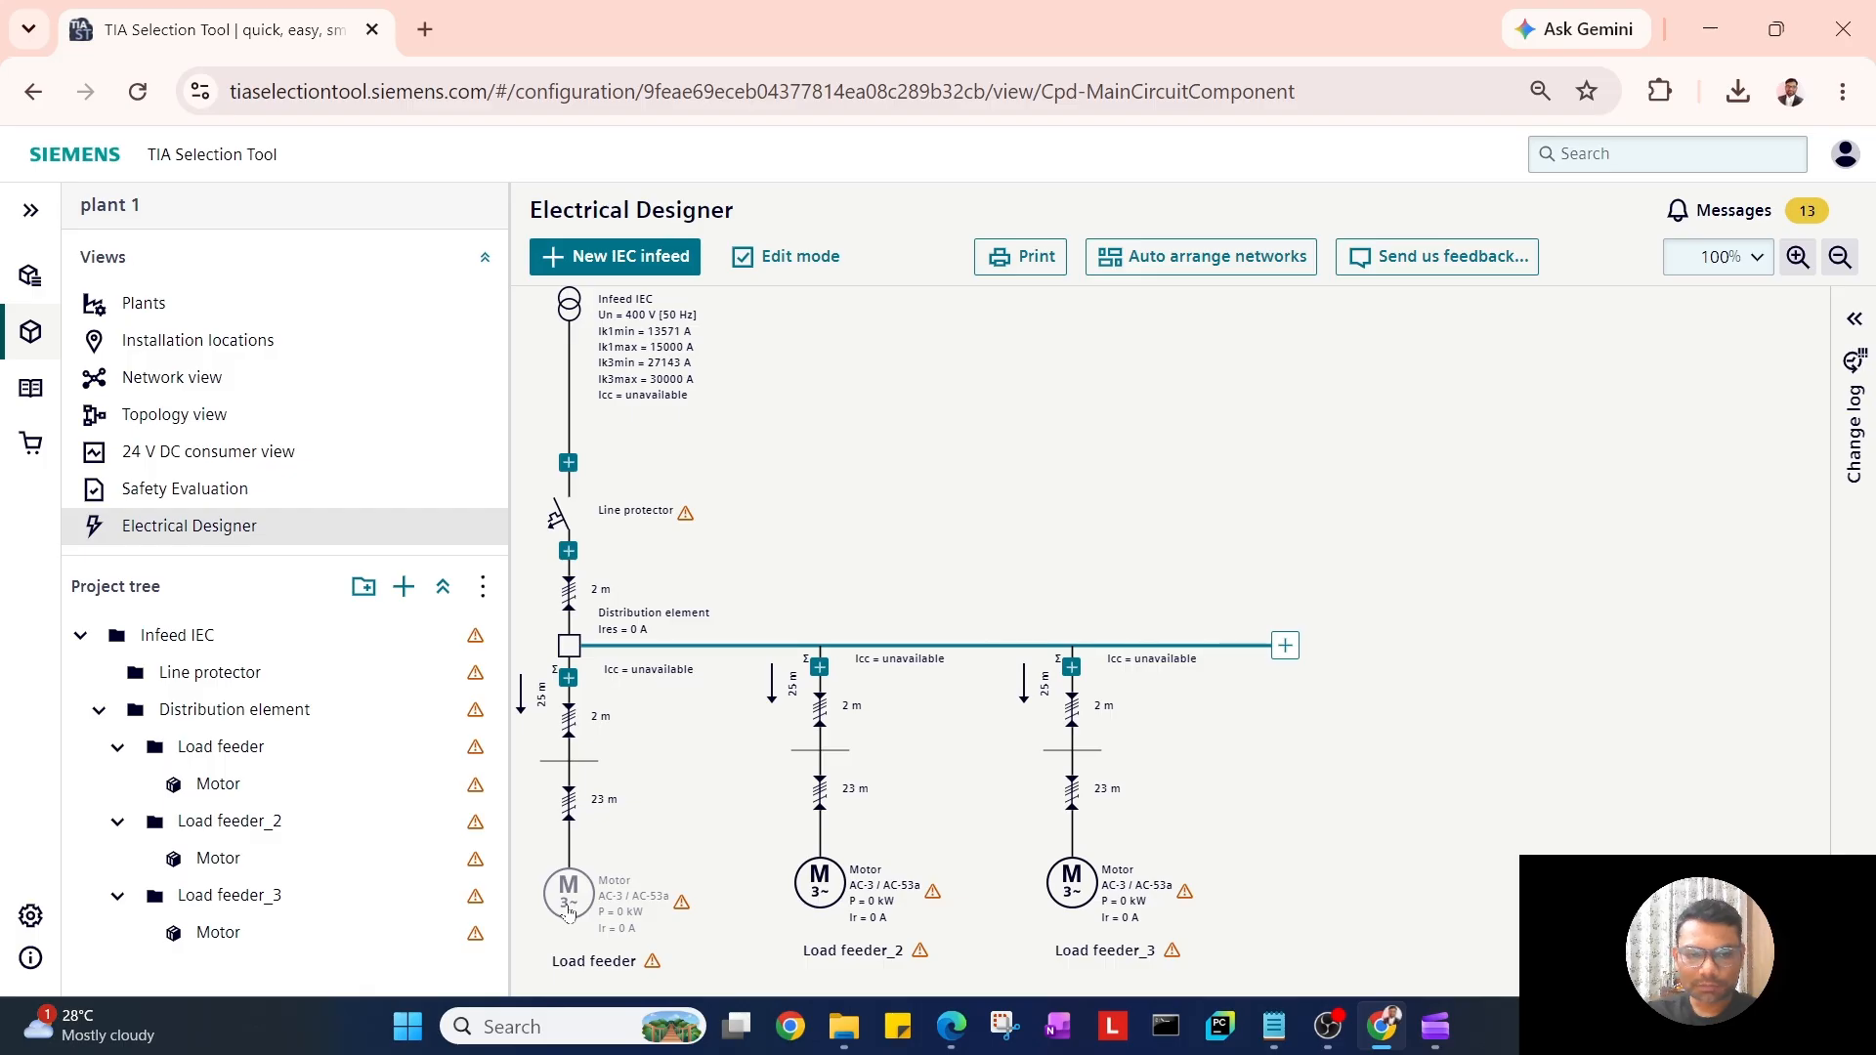
Step: Set the mechanical power of the first load feeder's motor to 1.1 kW and return to the Electrical Designer
double_click(568, 911)
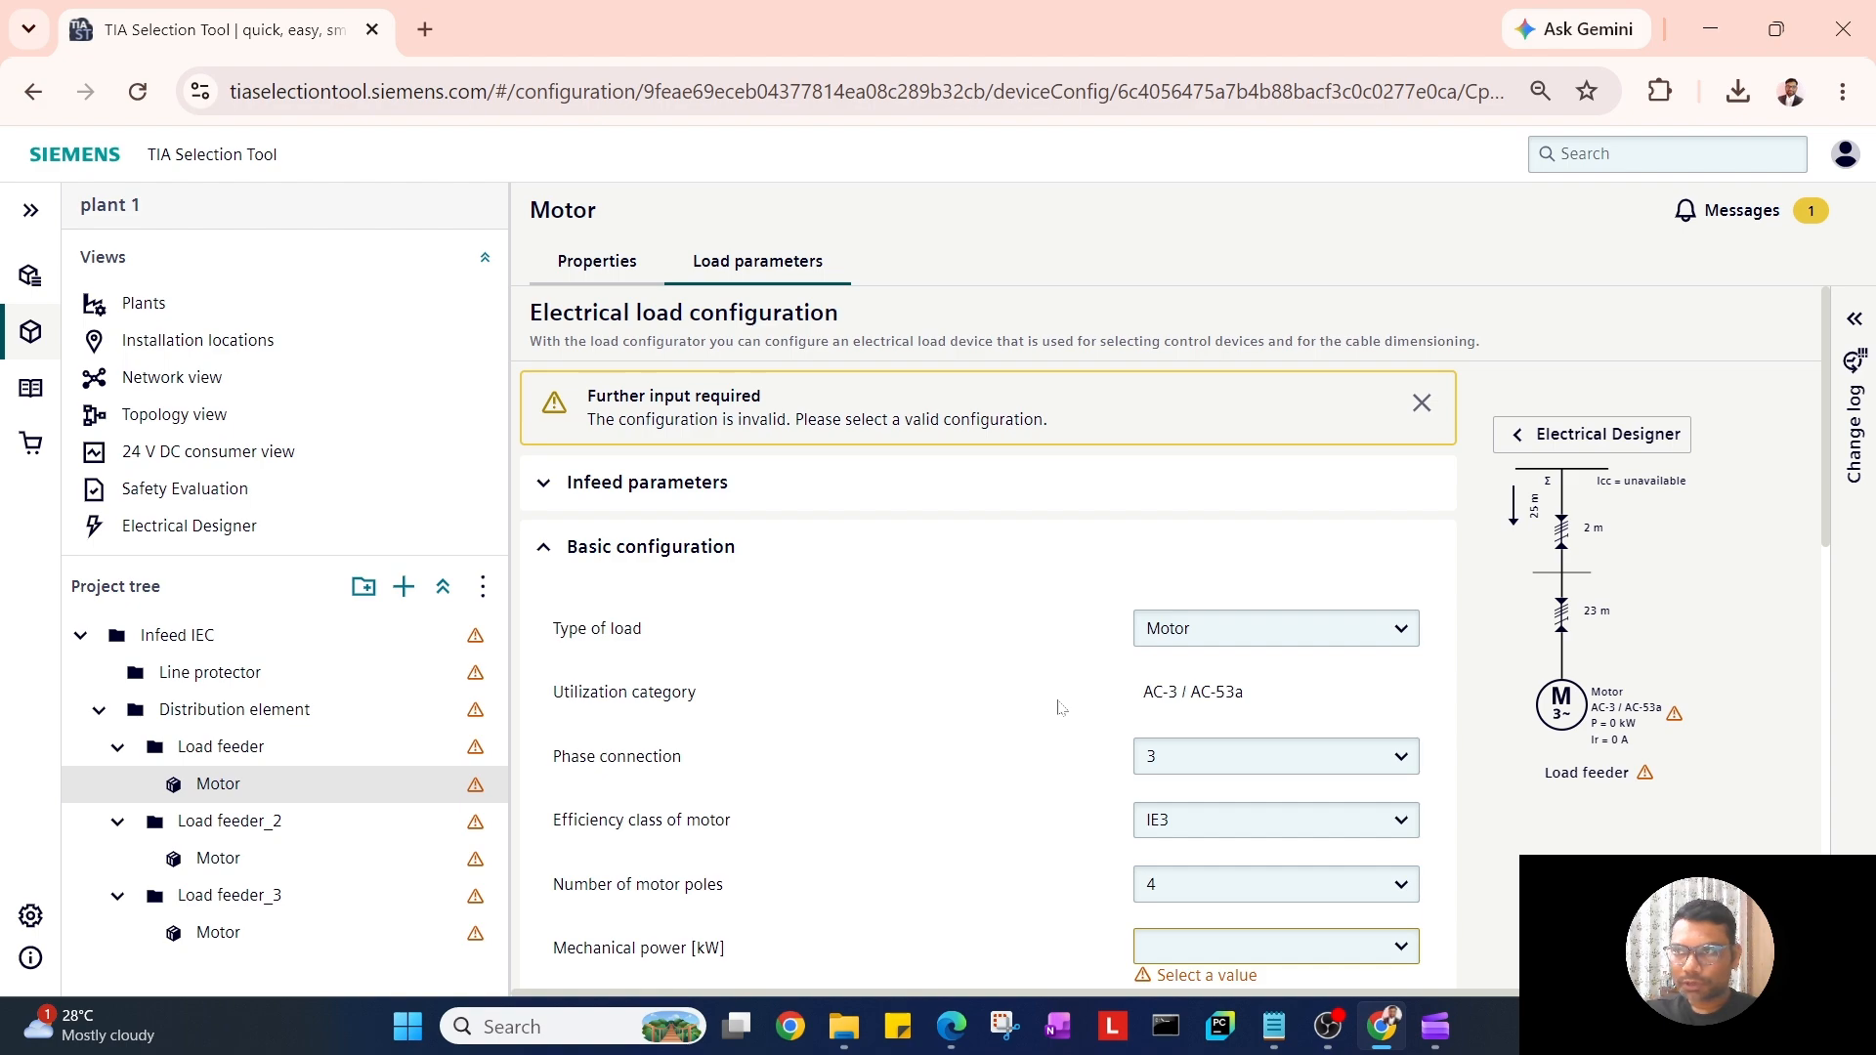
scroll(1357, 848, down, 3)
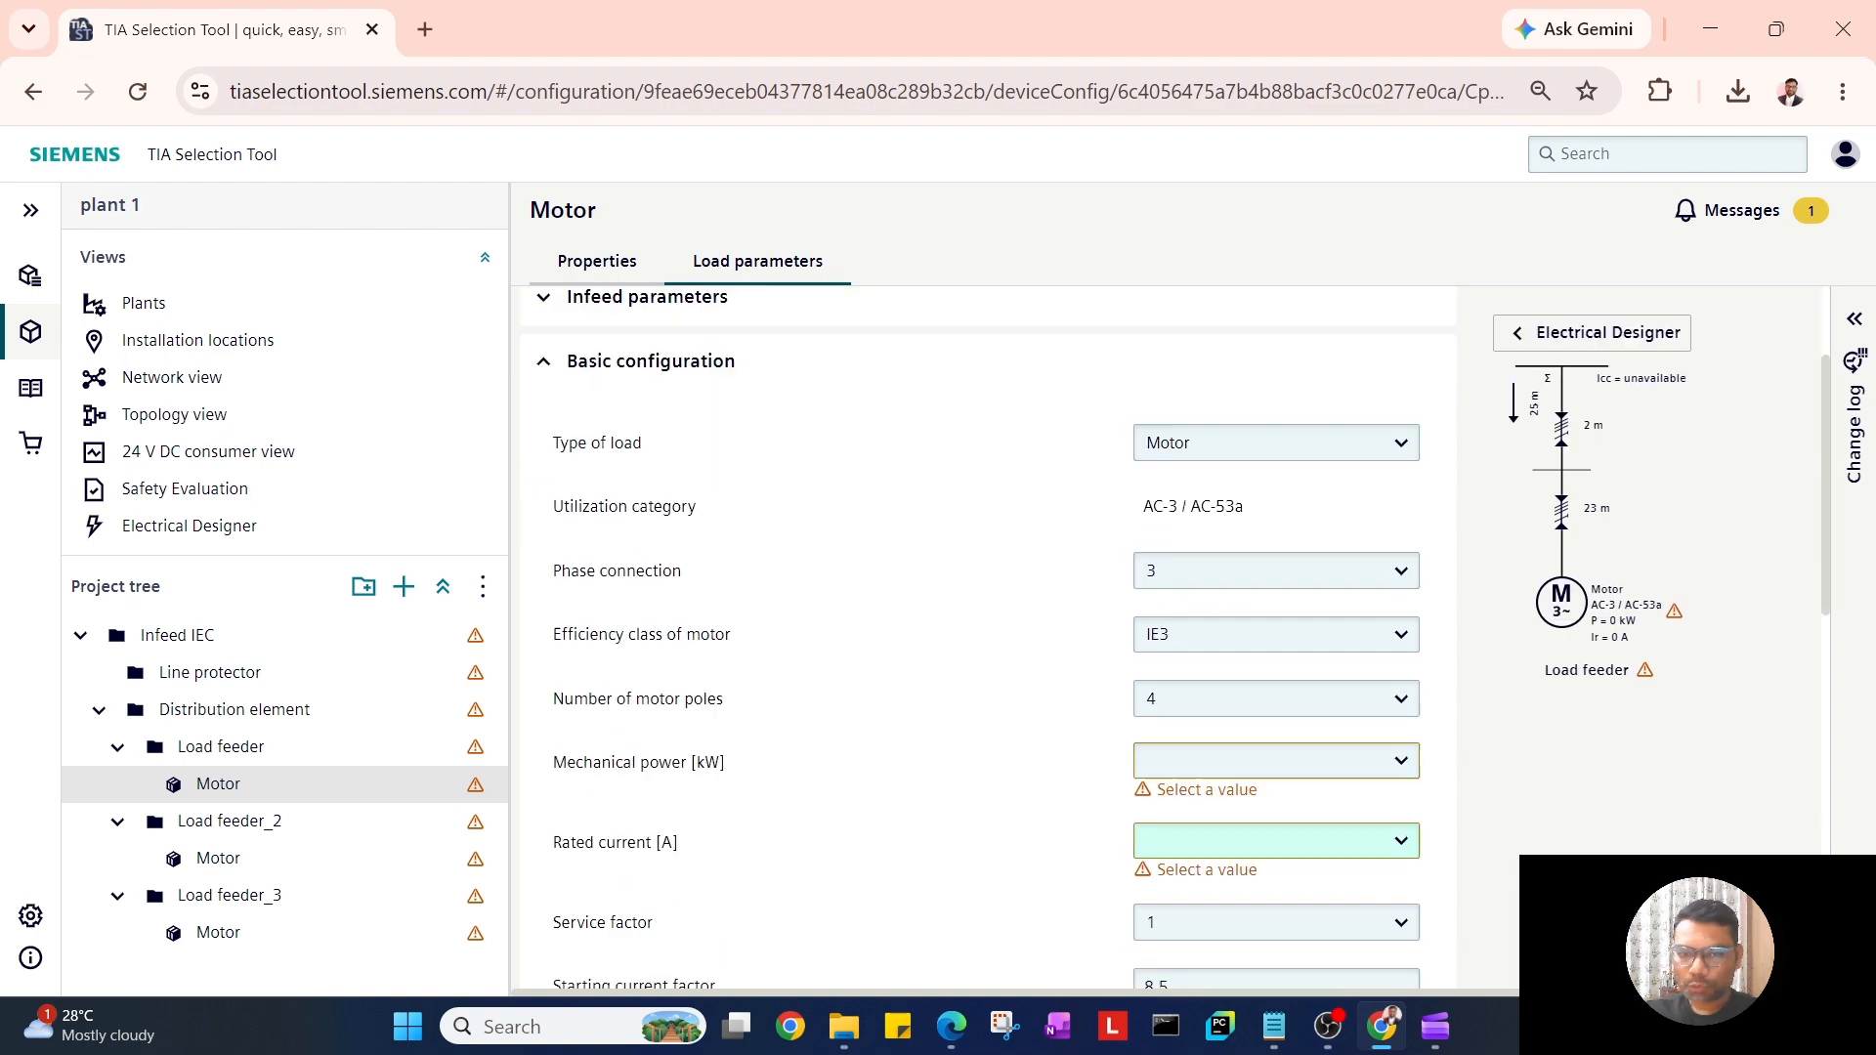
click(1388, 665)
scroll(1270, 459, down, 1)
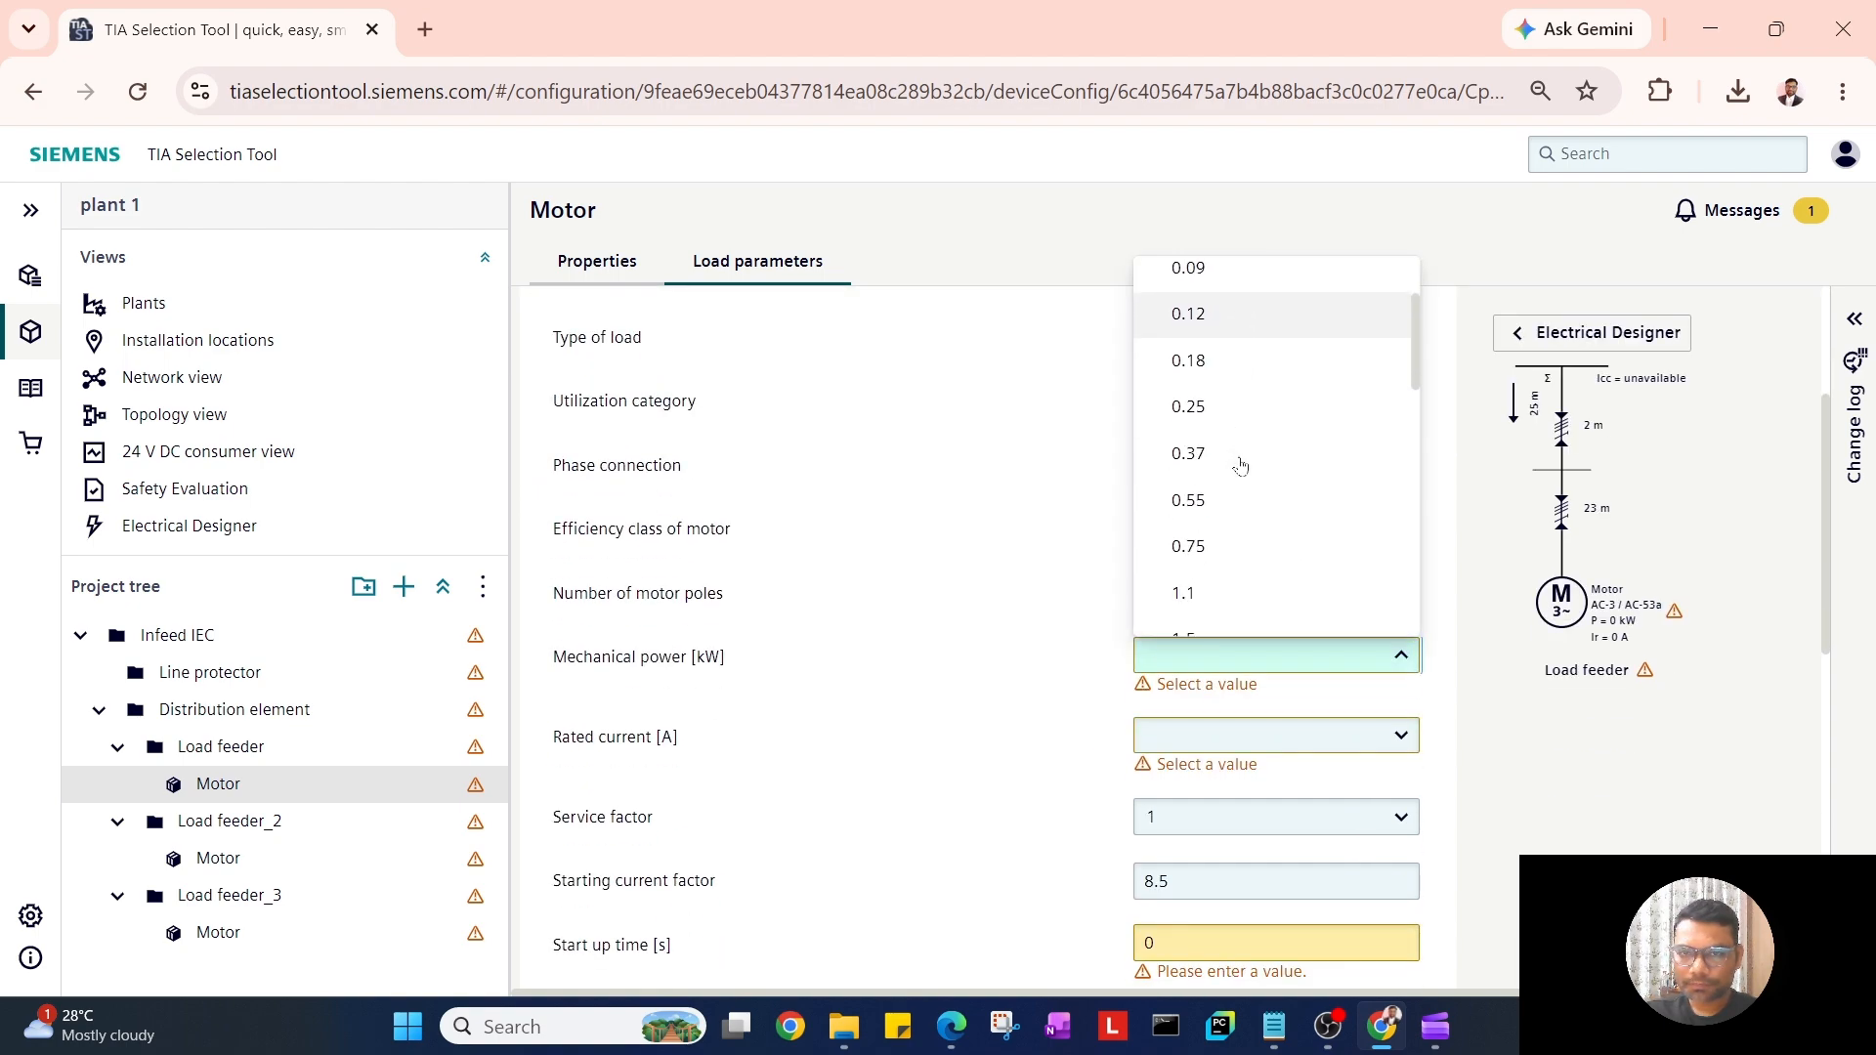
click(1220, 600)
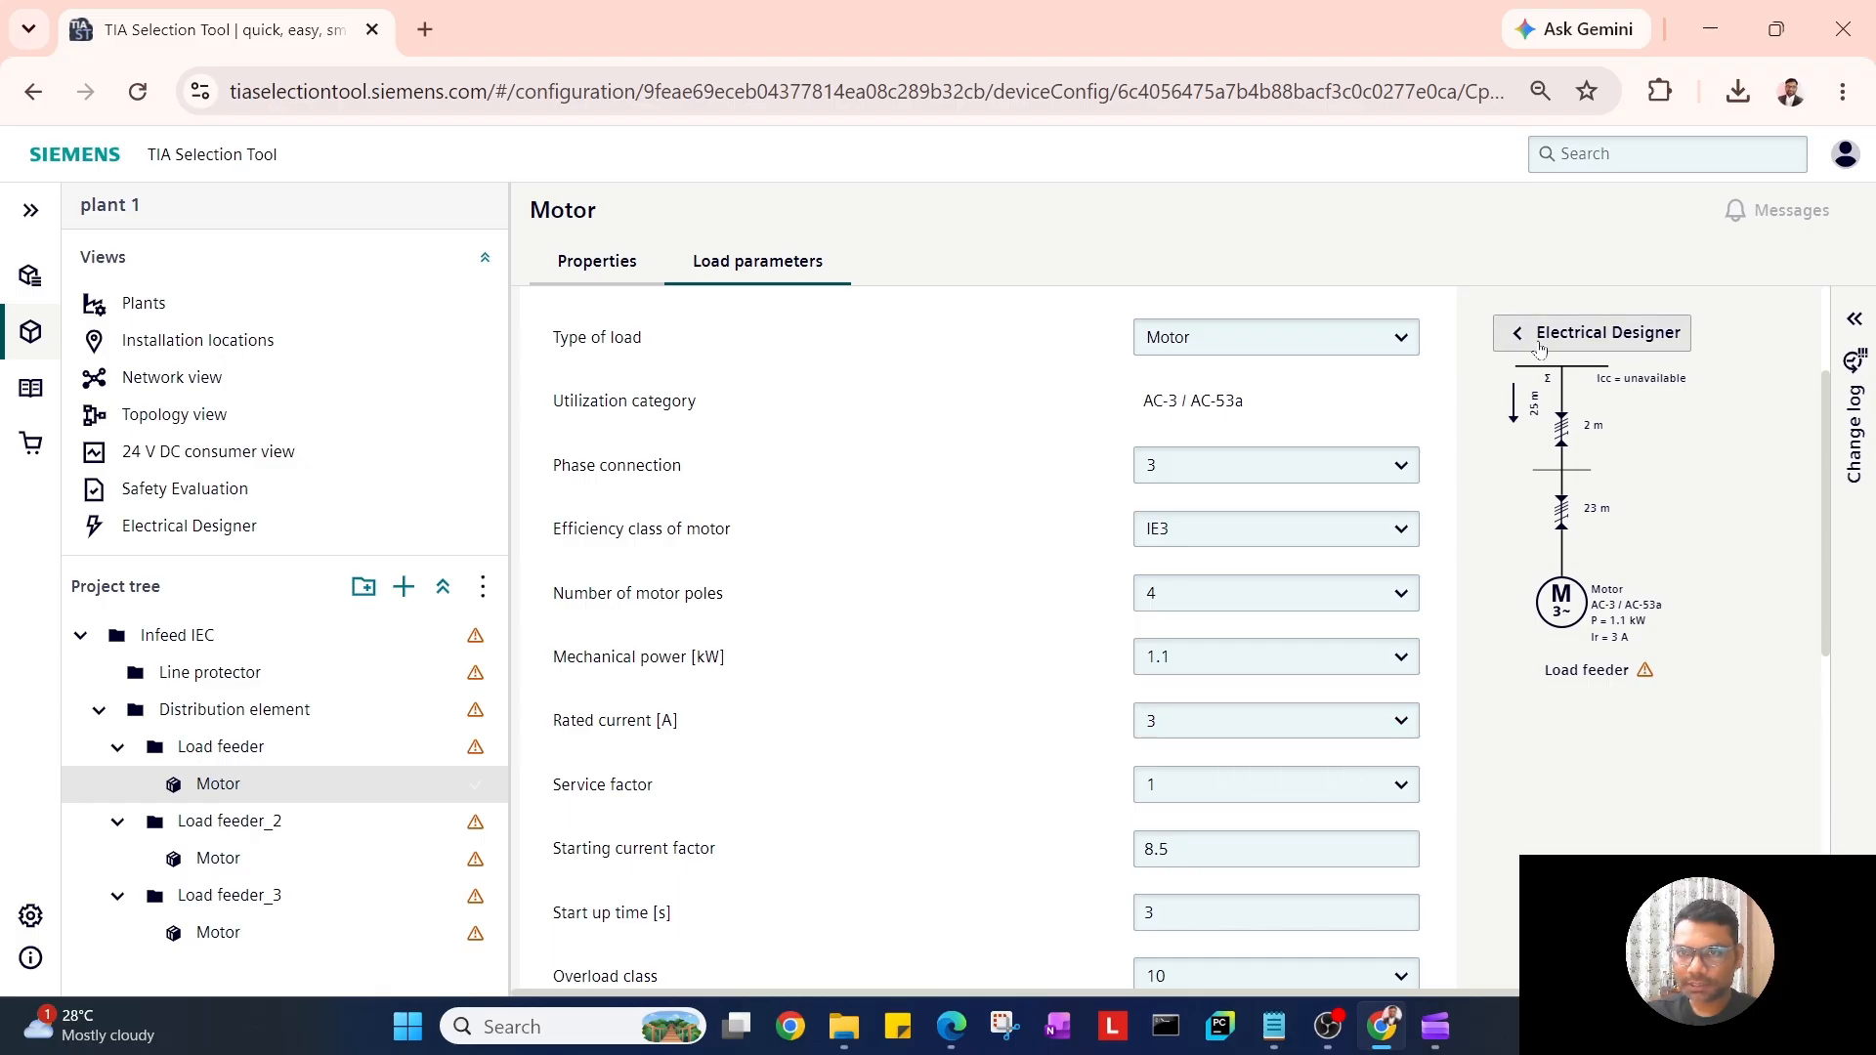
click(1538, 340)
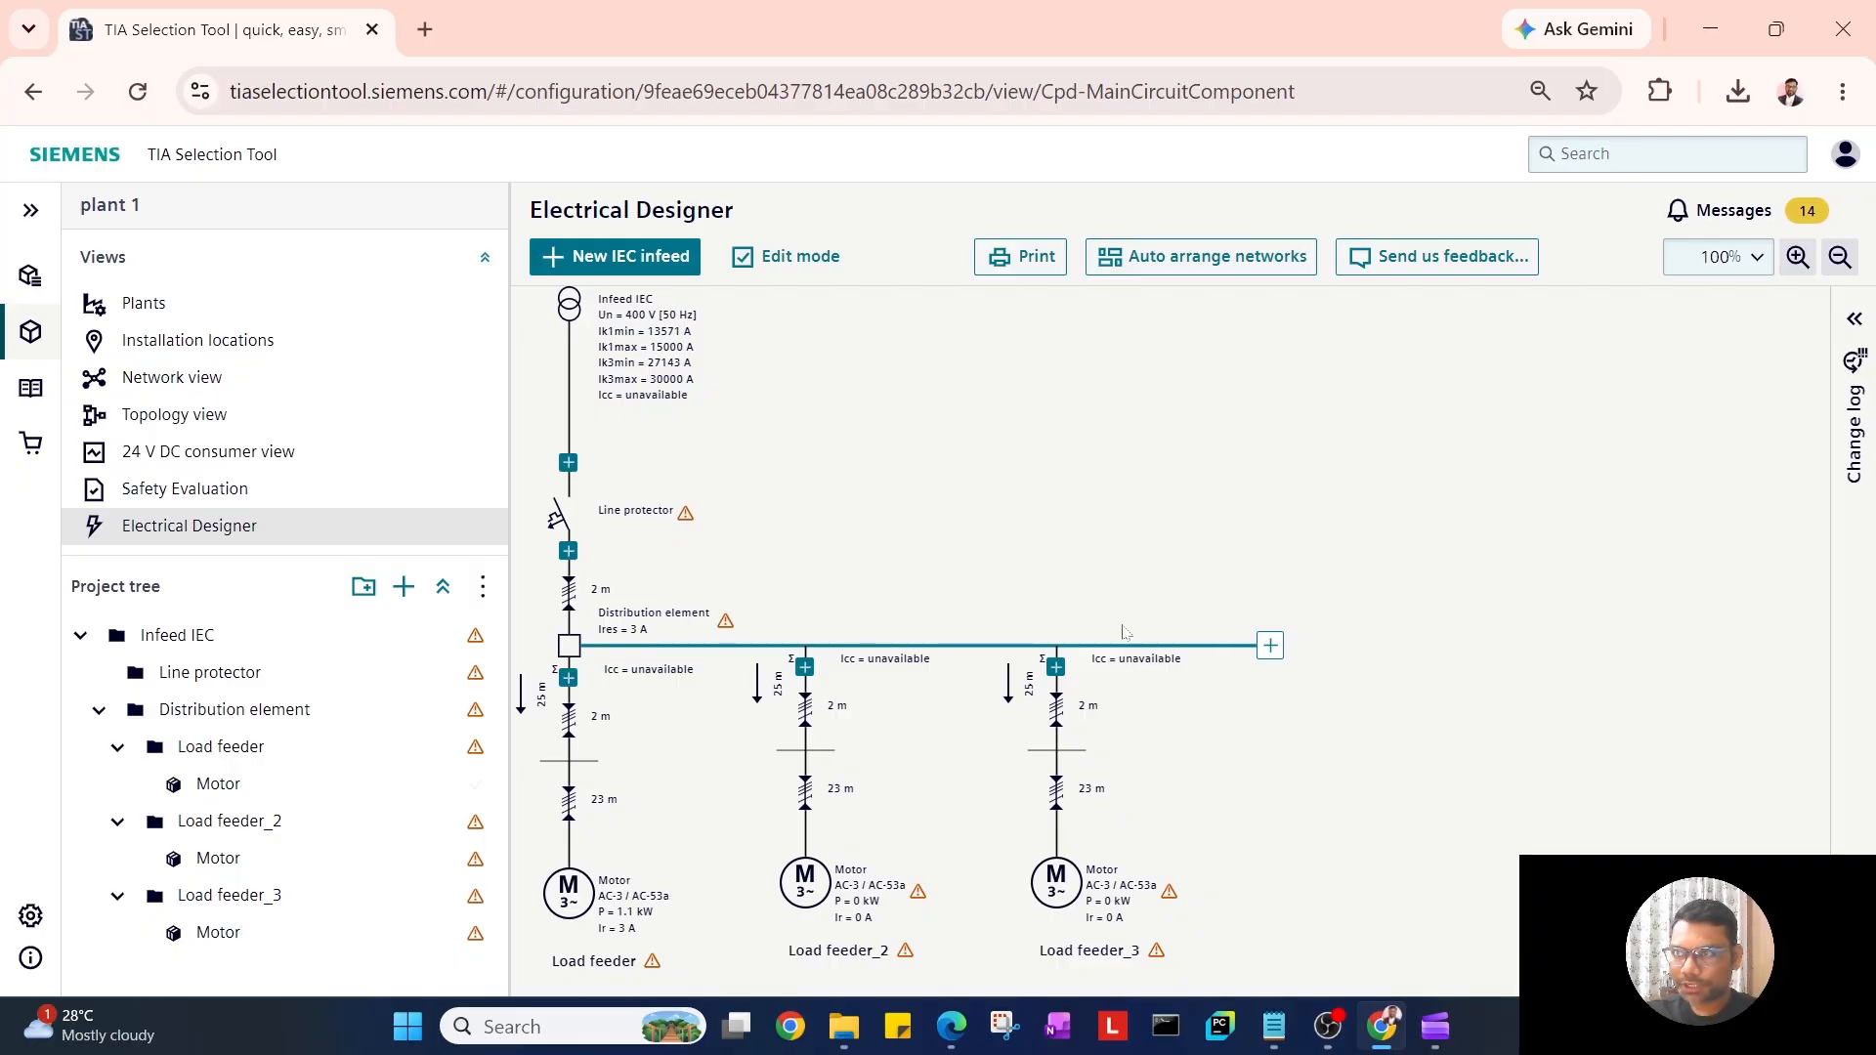
Step: Insert a type tested motor starter combination into the first load feeder, upstream of the 1.1 kW motor
click(568, 677)
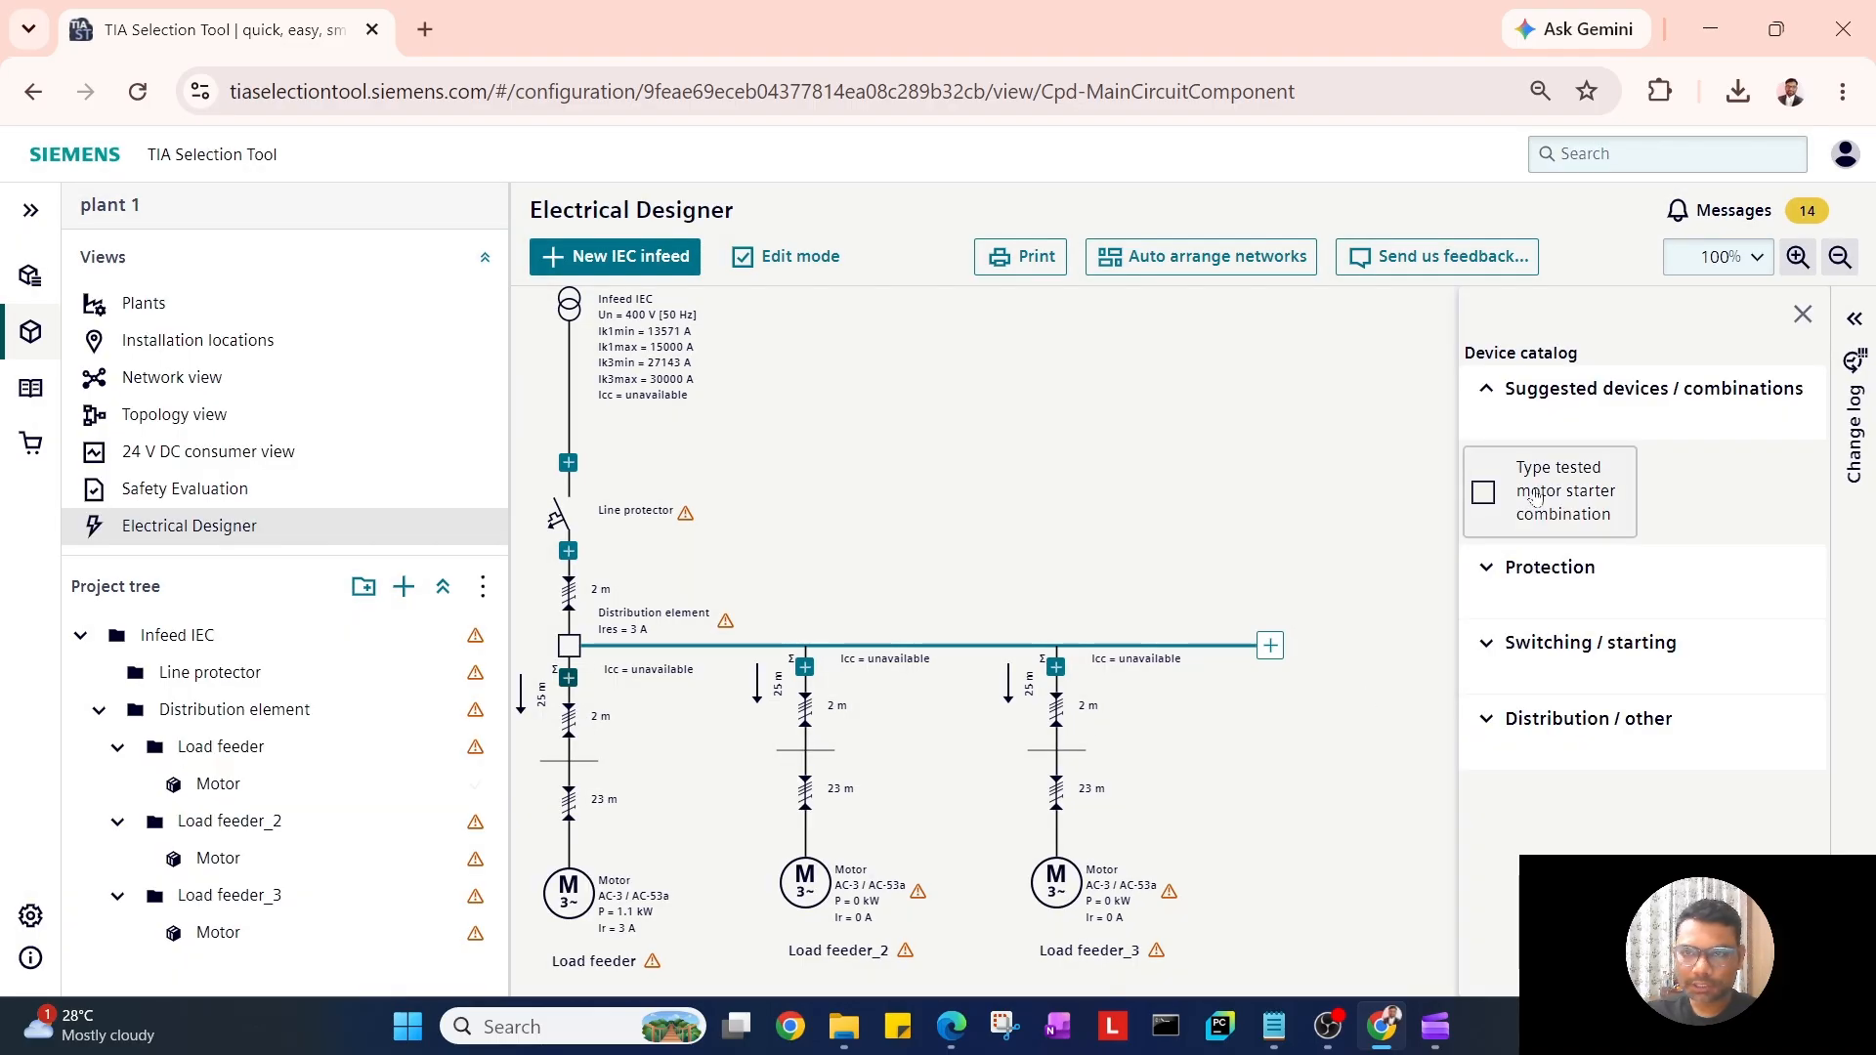
click(1534, 496)
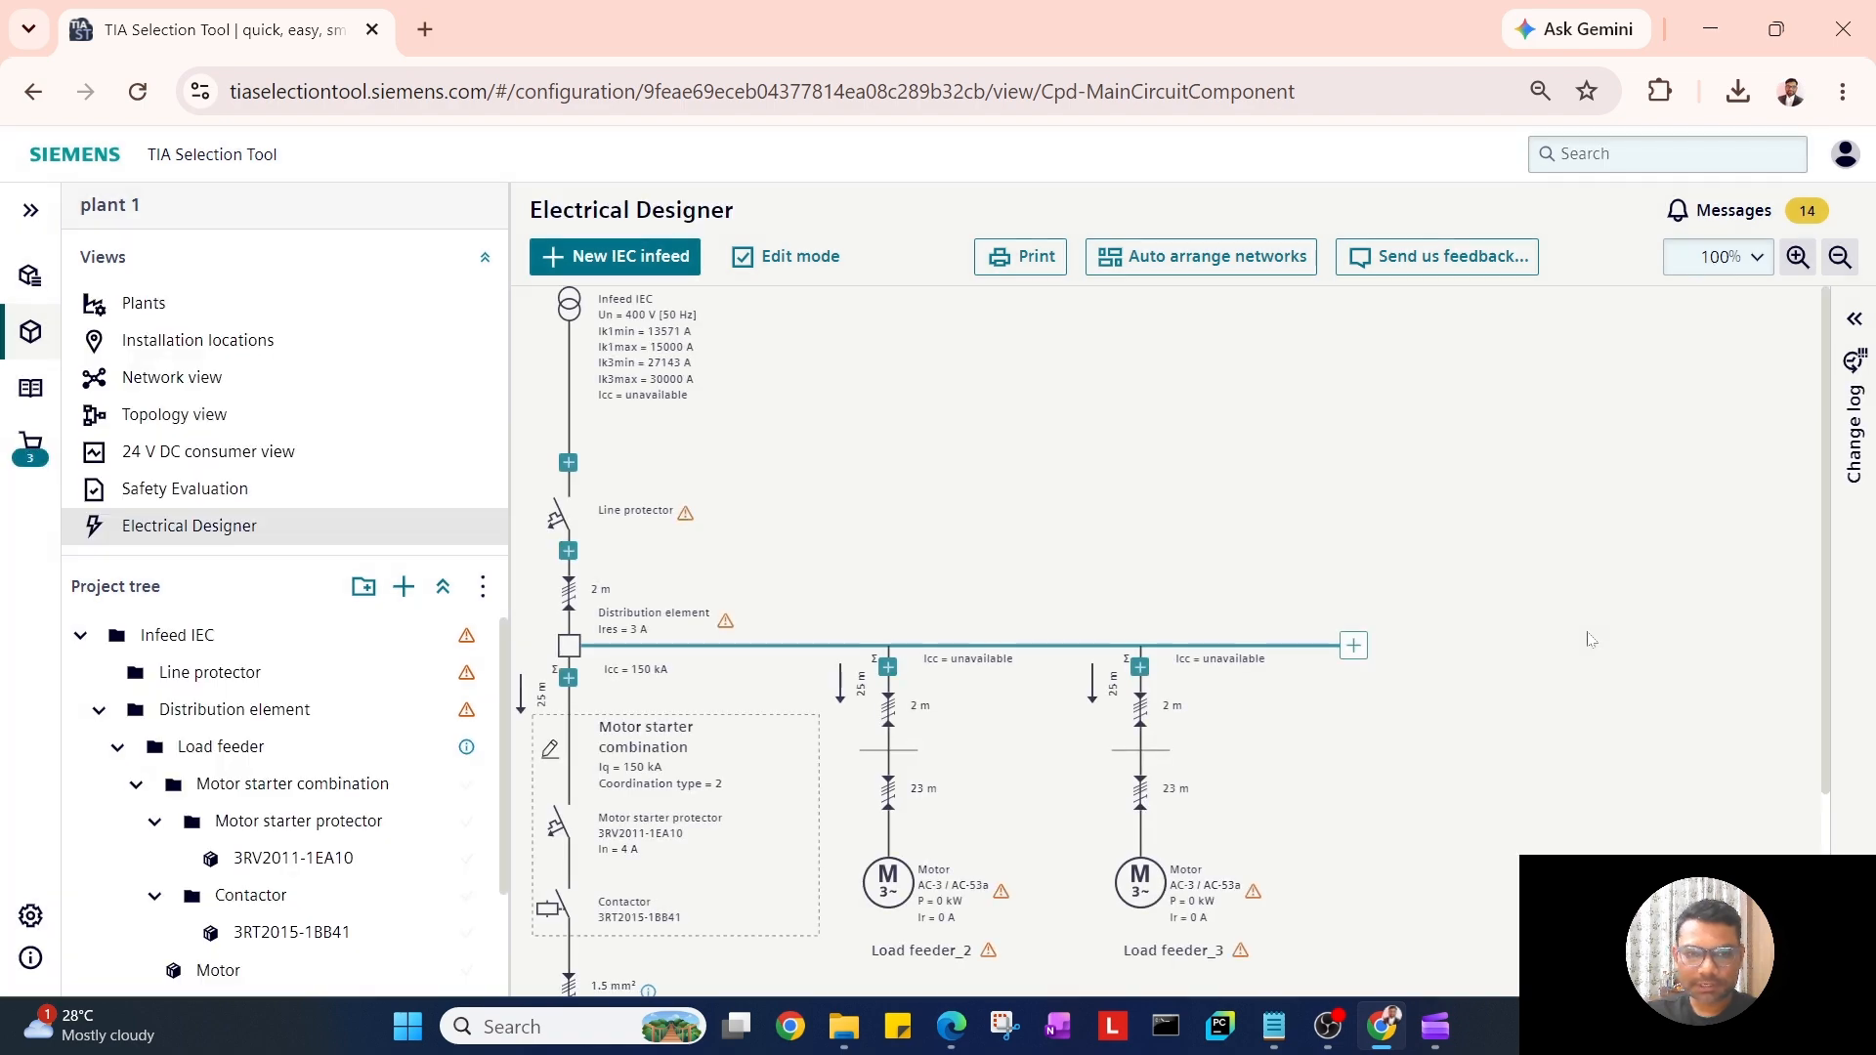
scroll(815, 799, down, 2)
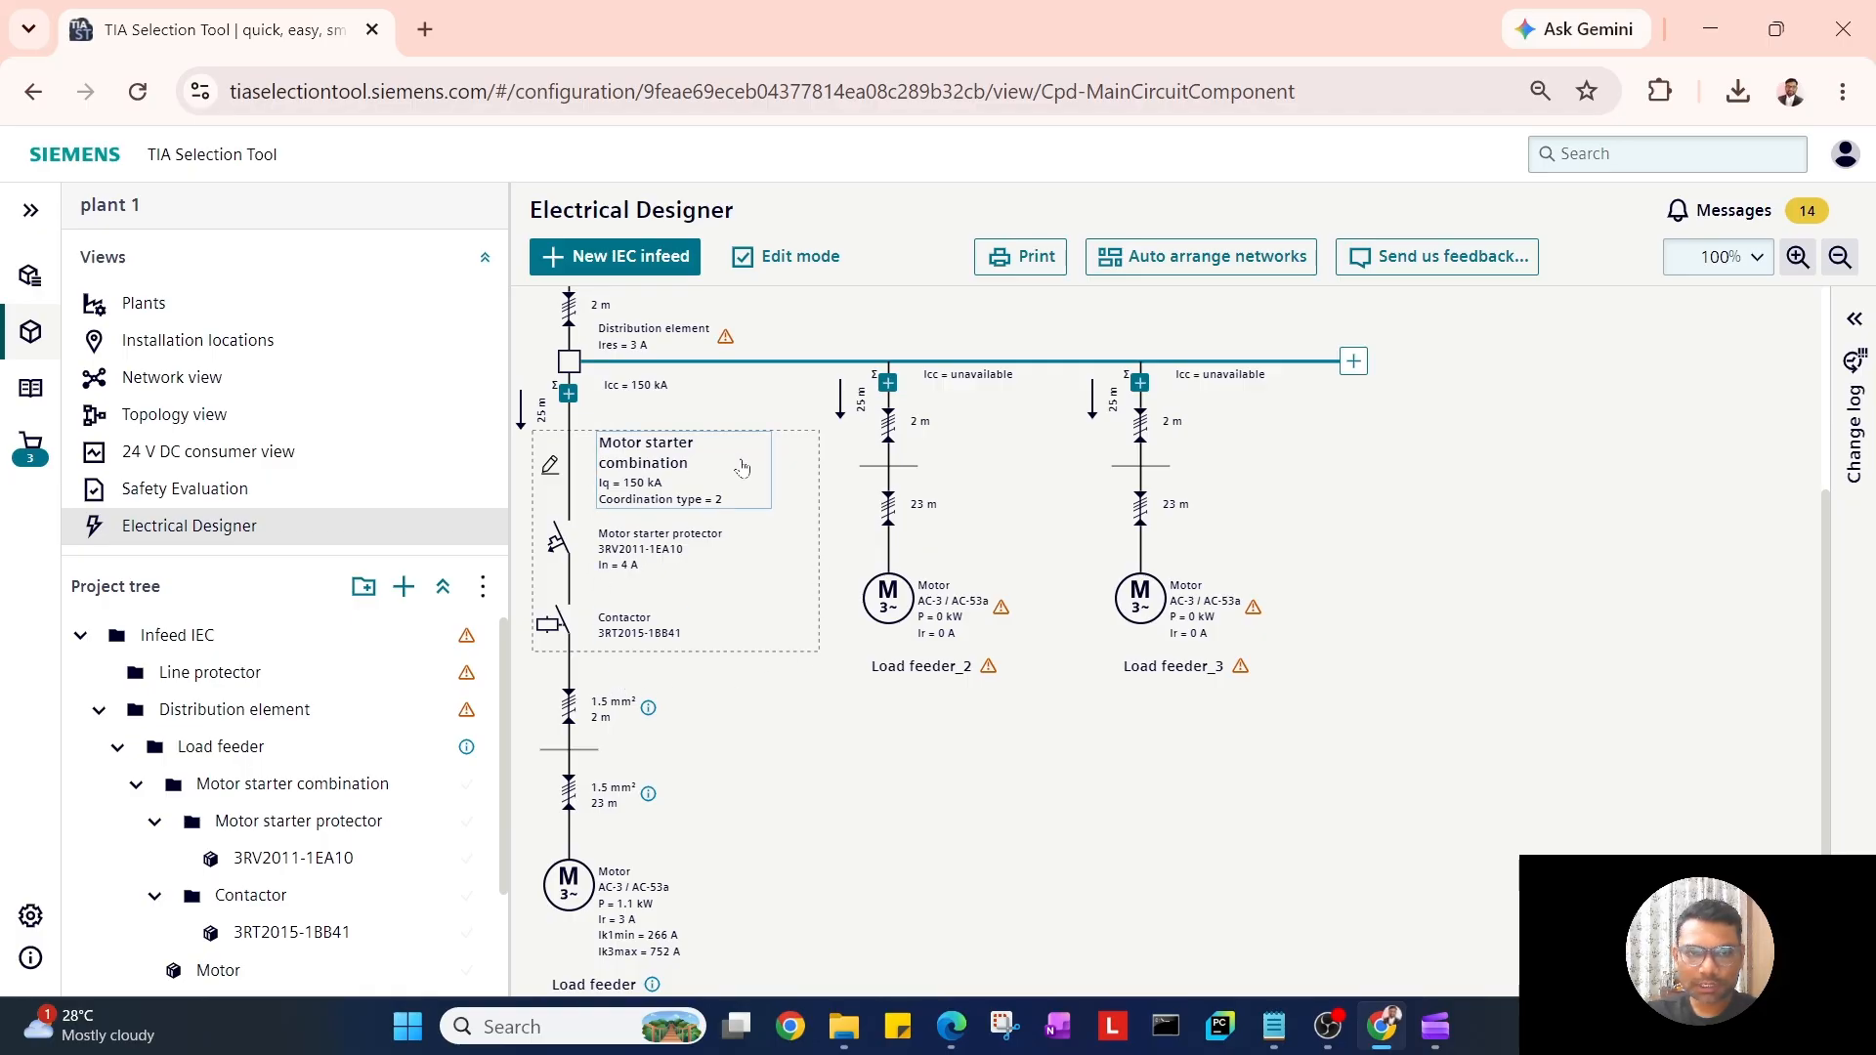
Step: Set the mechanical power of the motor in Load feeder_2 to 3 kW and return to the Electrical Designer
double_click(888, 631)
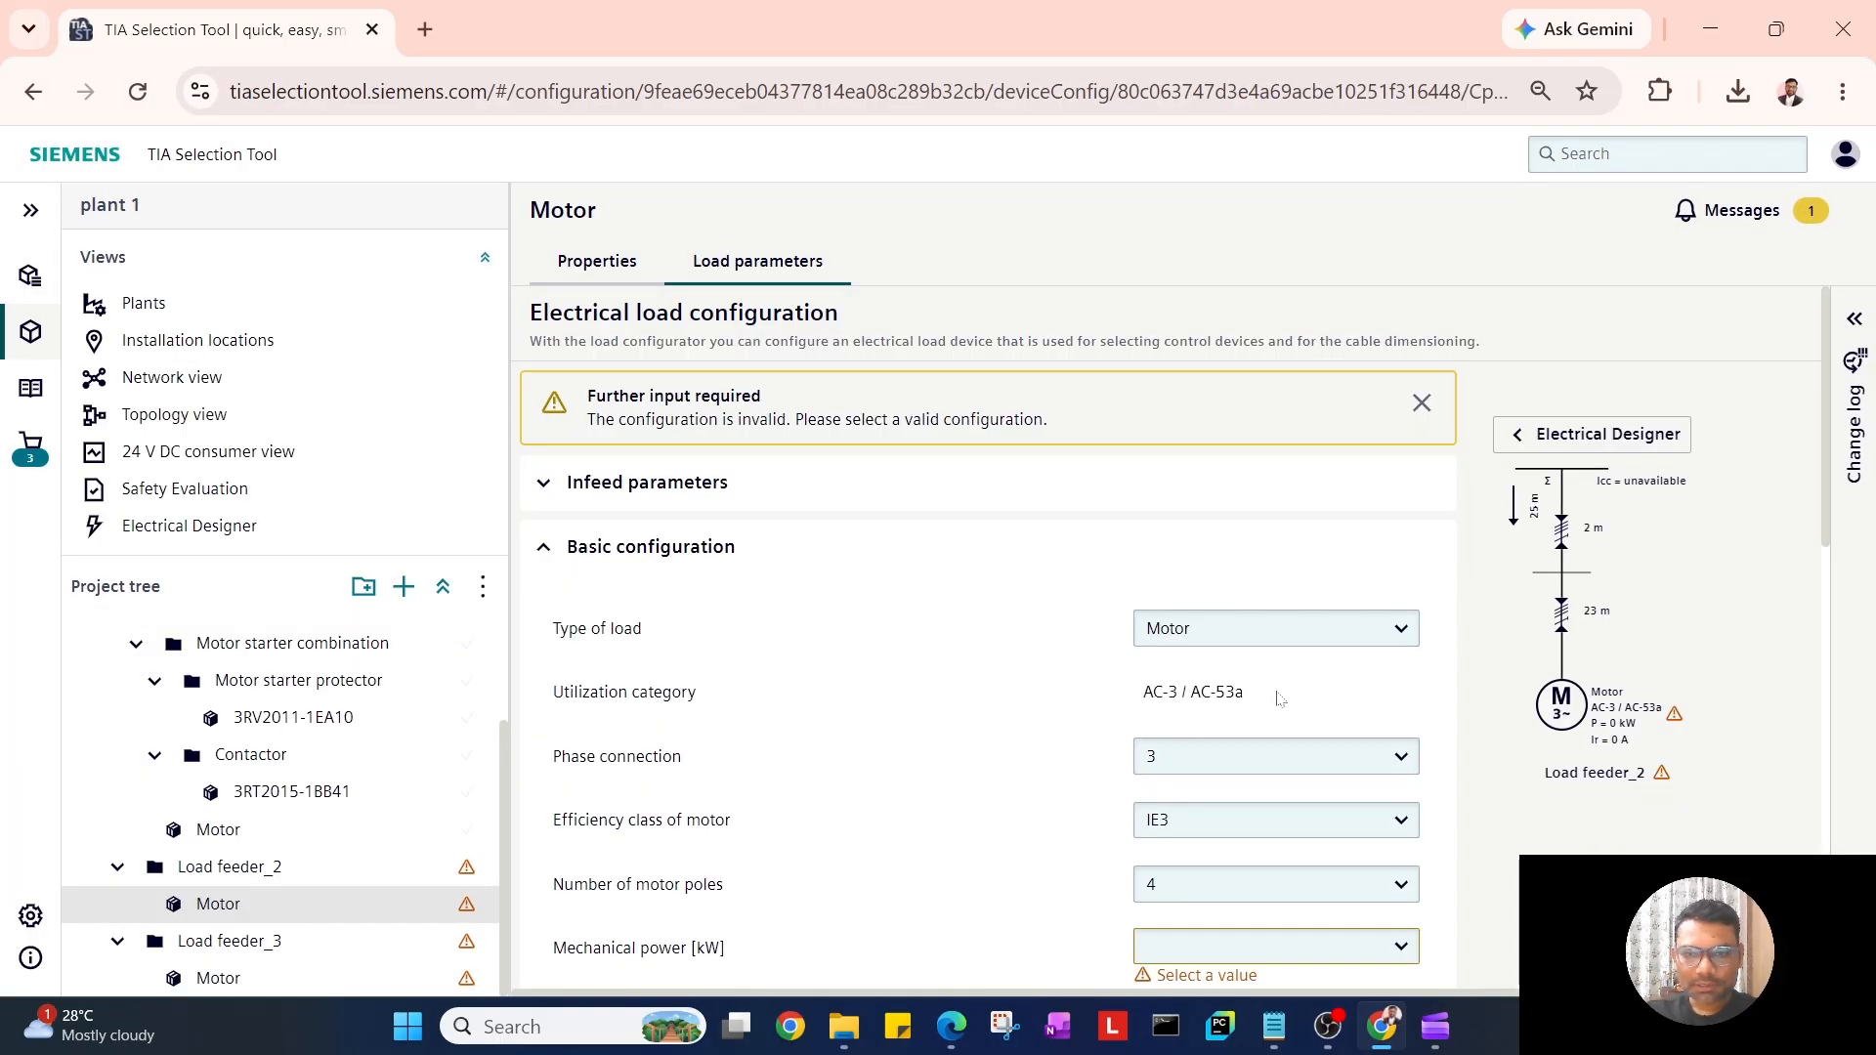
scroll(1279, 693, down, 3)
click(1392, 660)
scroll(1236, 587, down, 3)
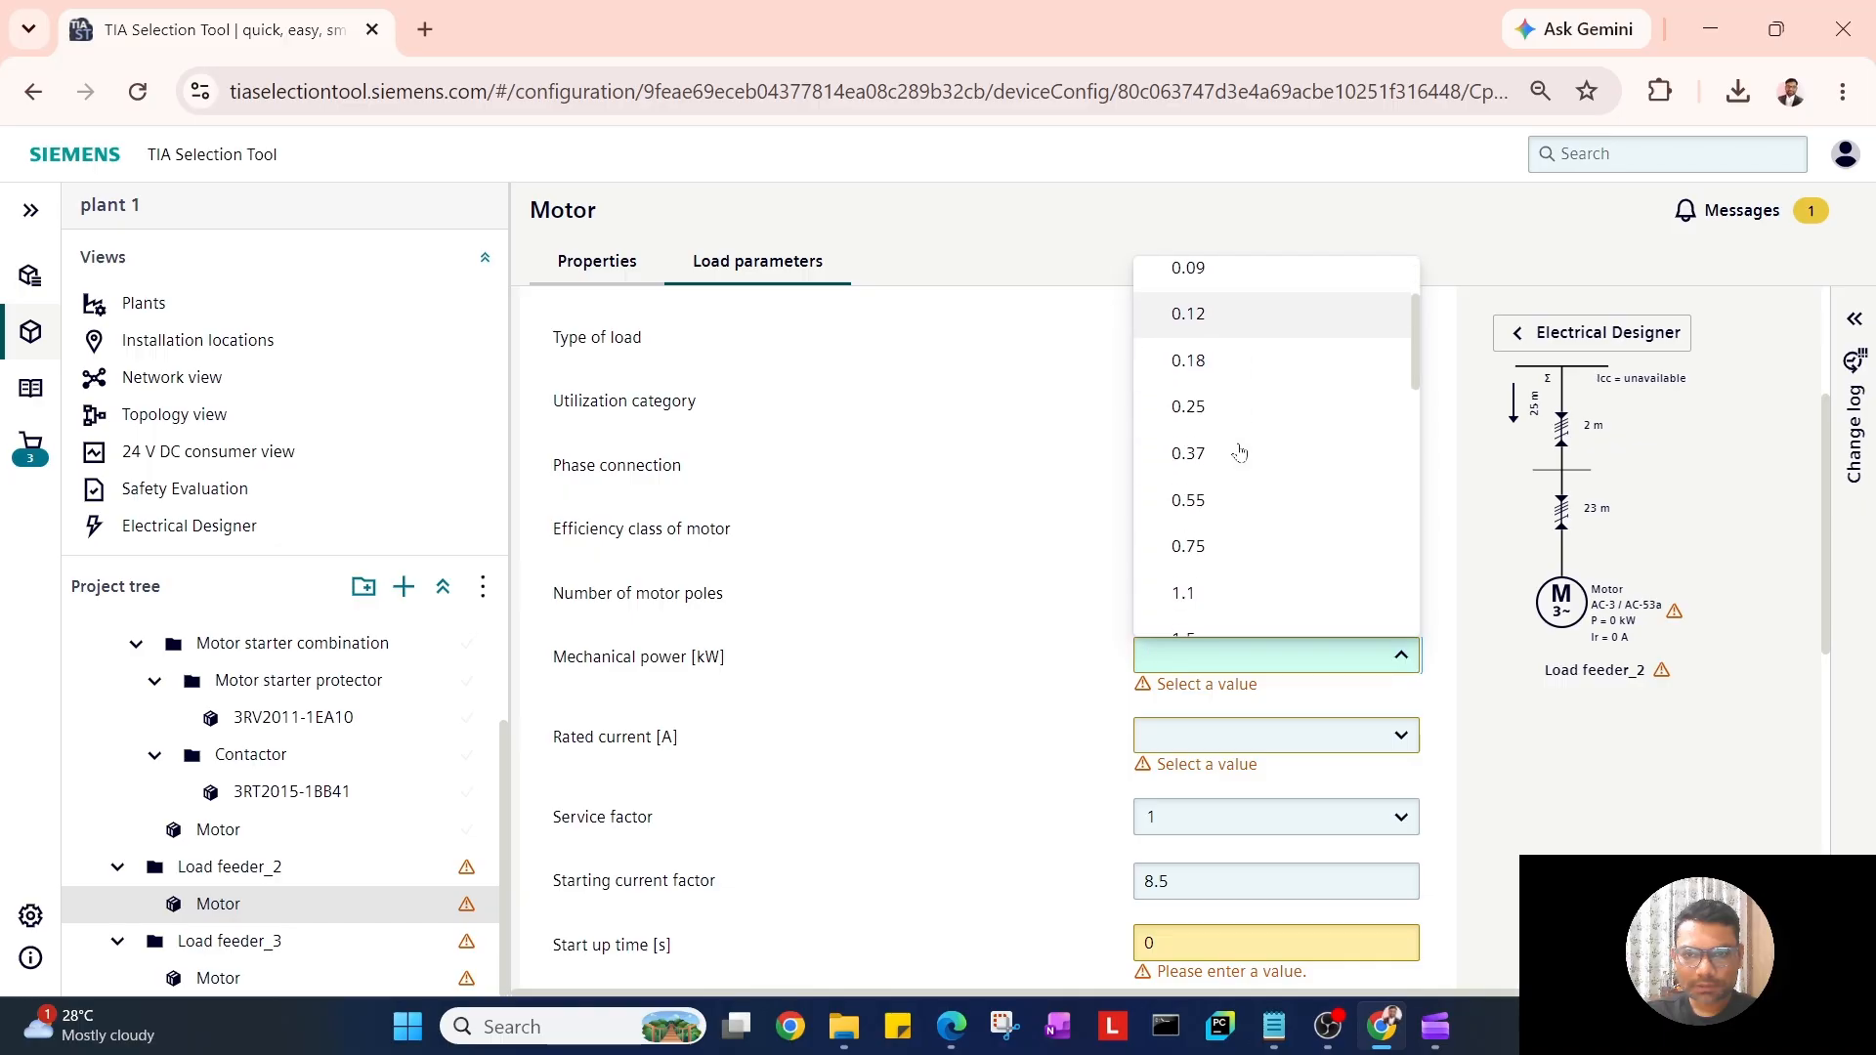
scroll(1233, 587, down, 1)
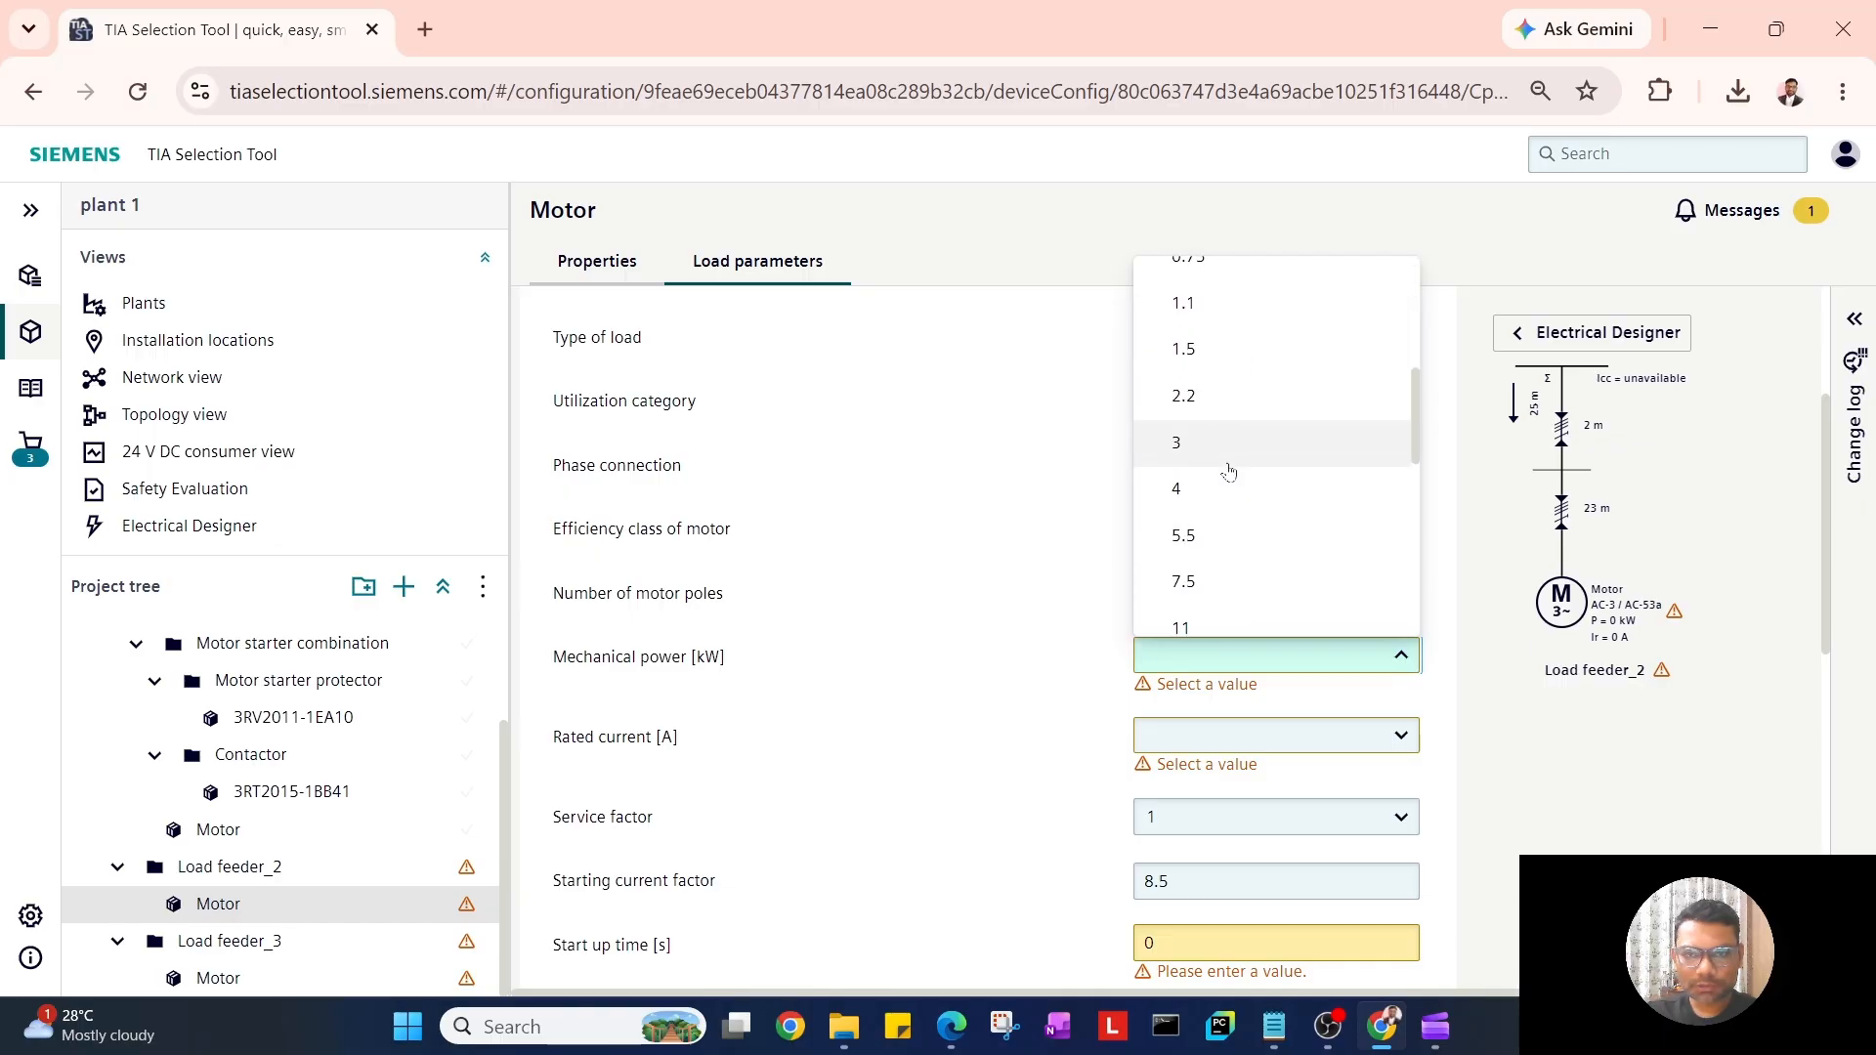
click(1233, 442)
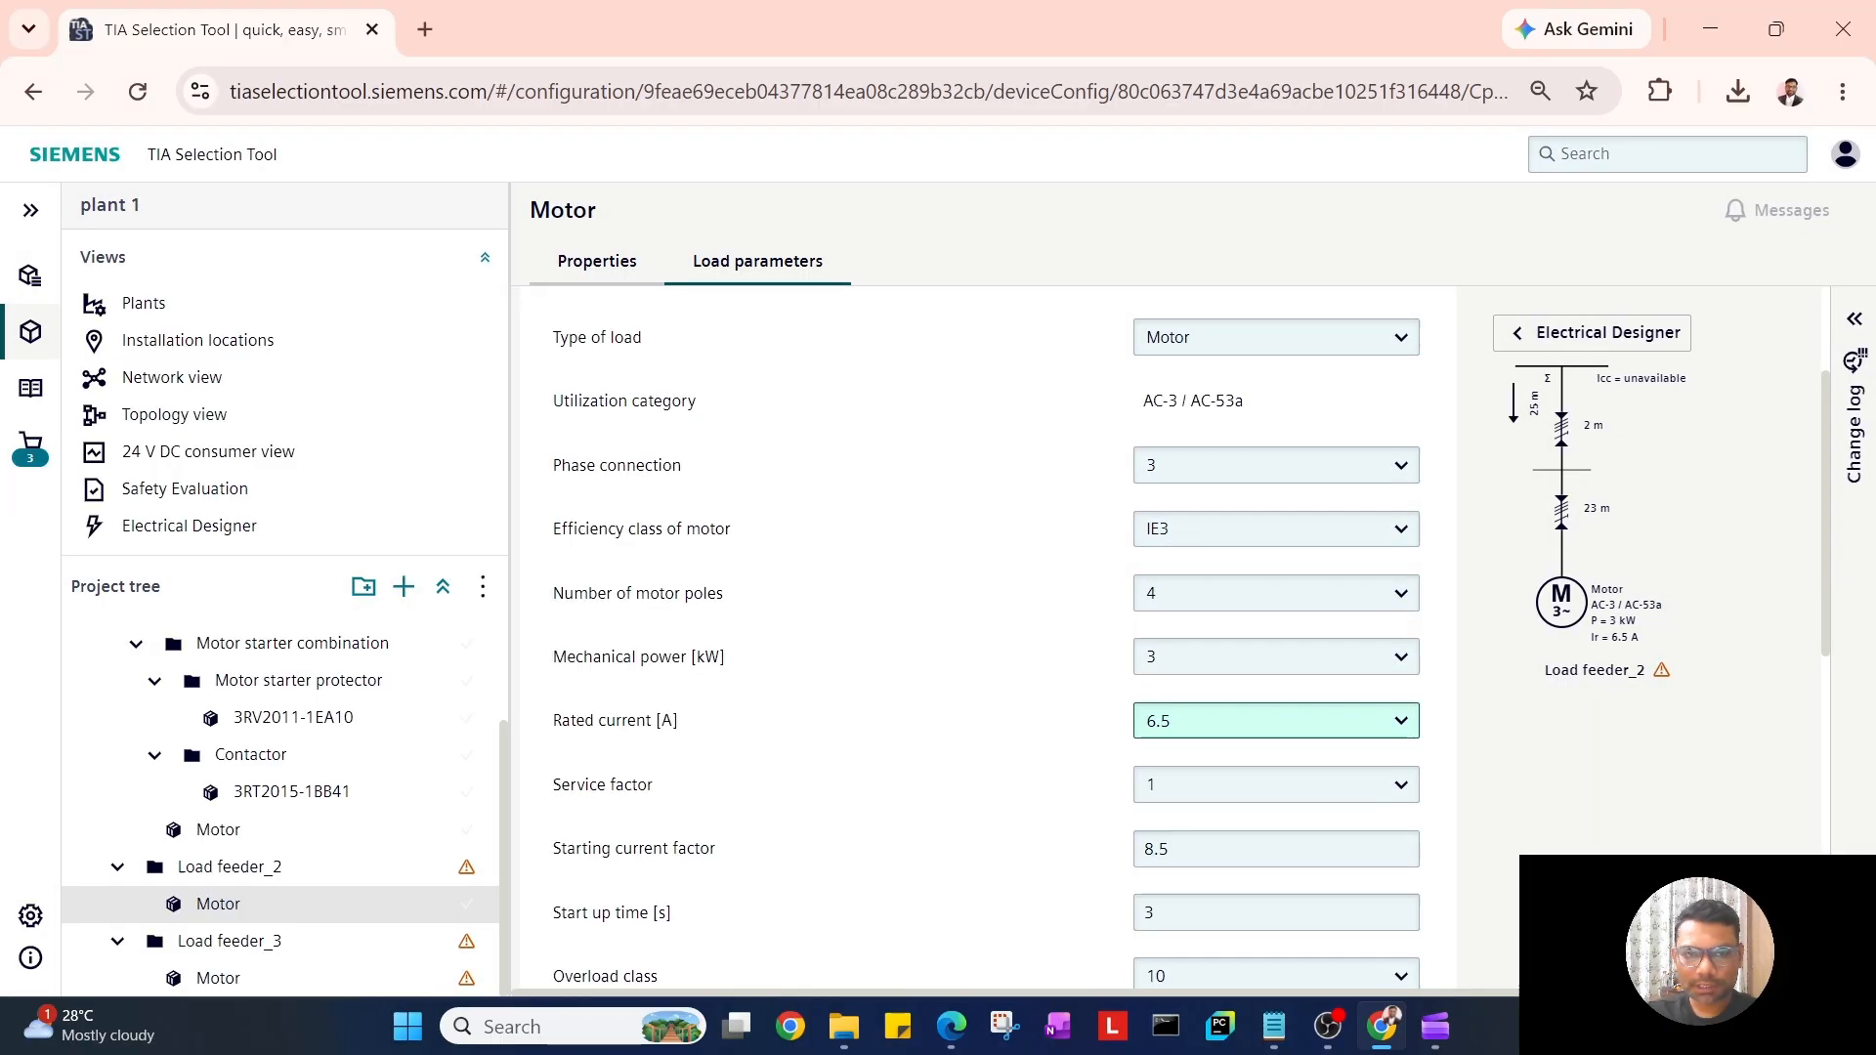
click(1559, 337)
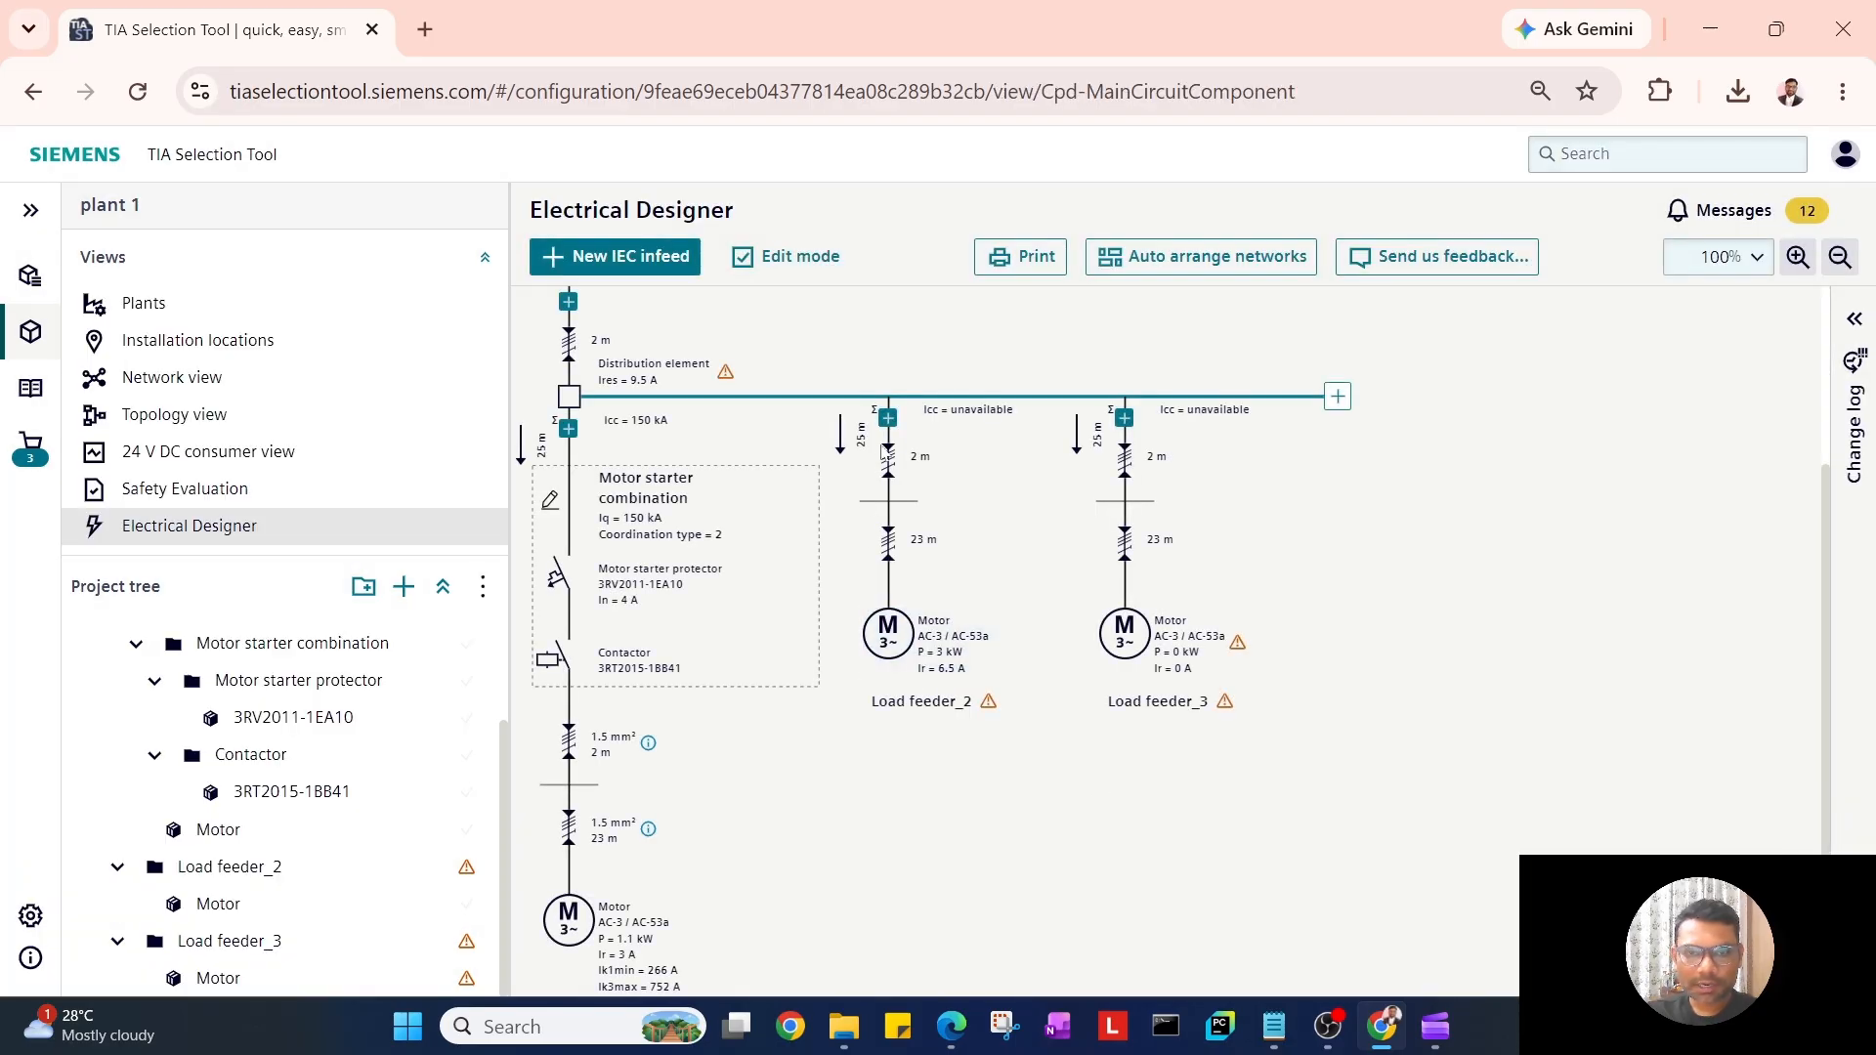
Step: Insert a type tested motor starter combination into Load feeder_2 and set its start type to Reversing start
click(887, 417)
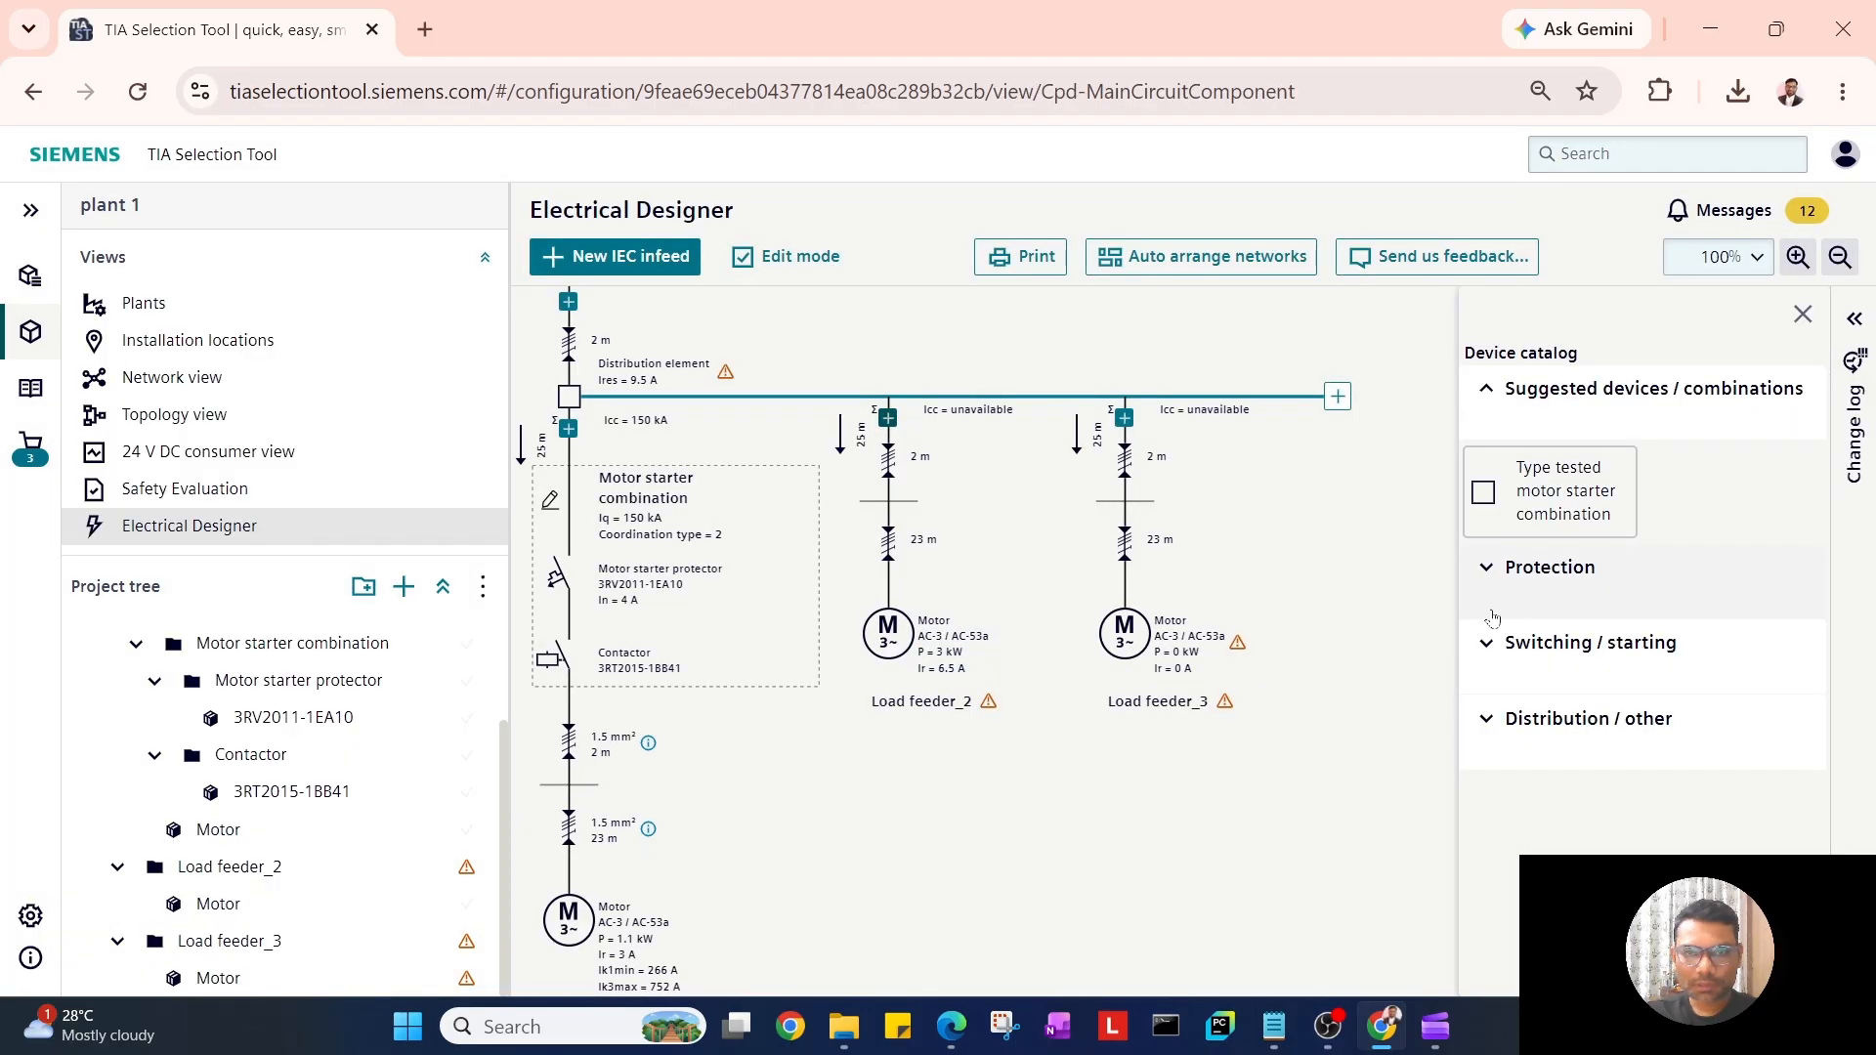
click(1557, 515)
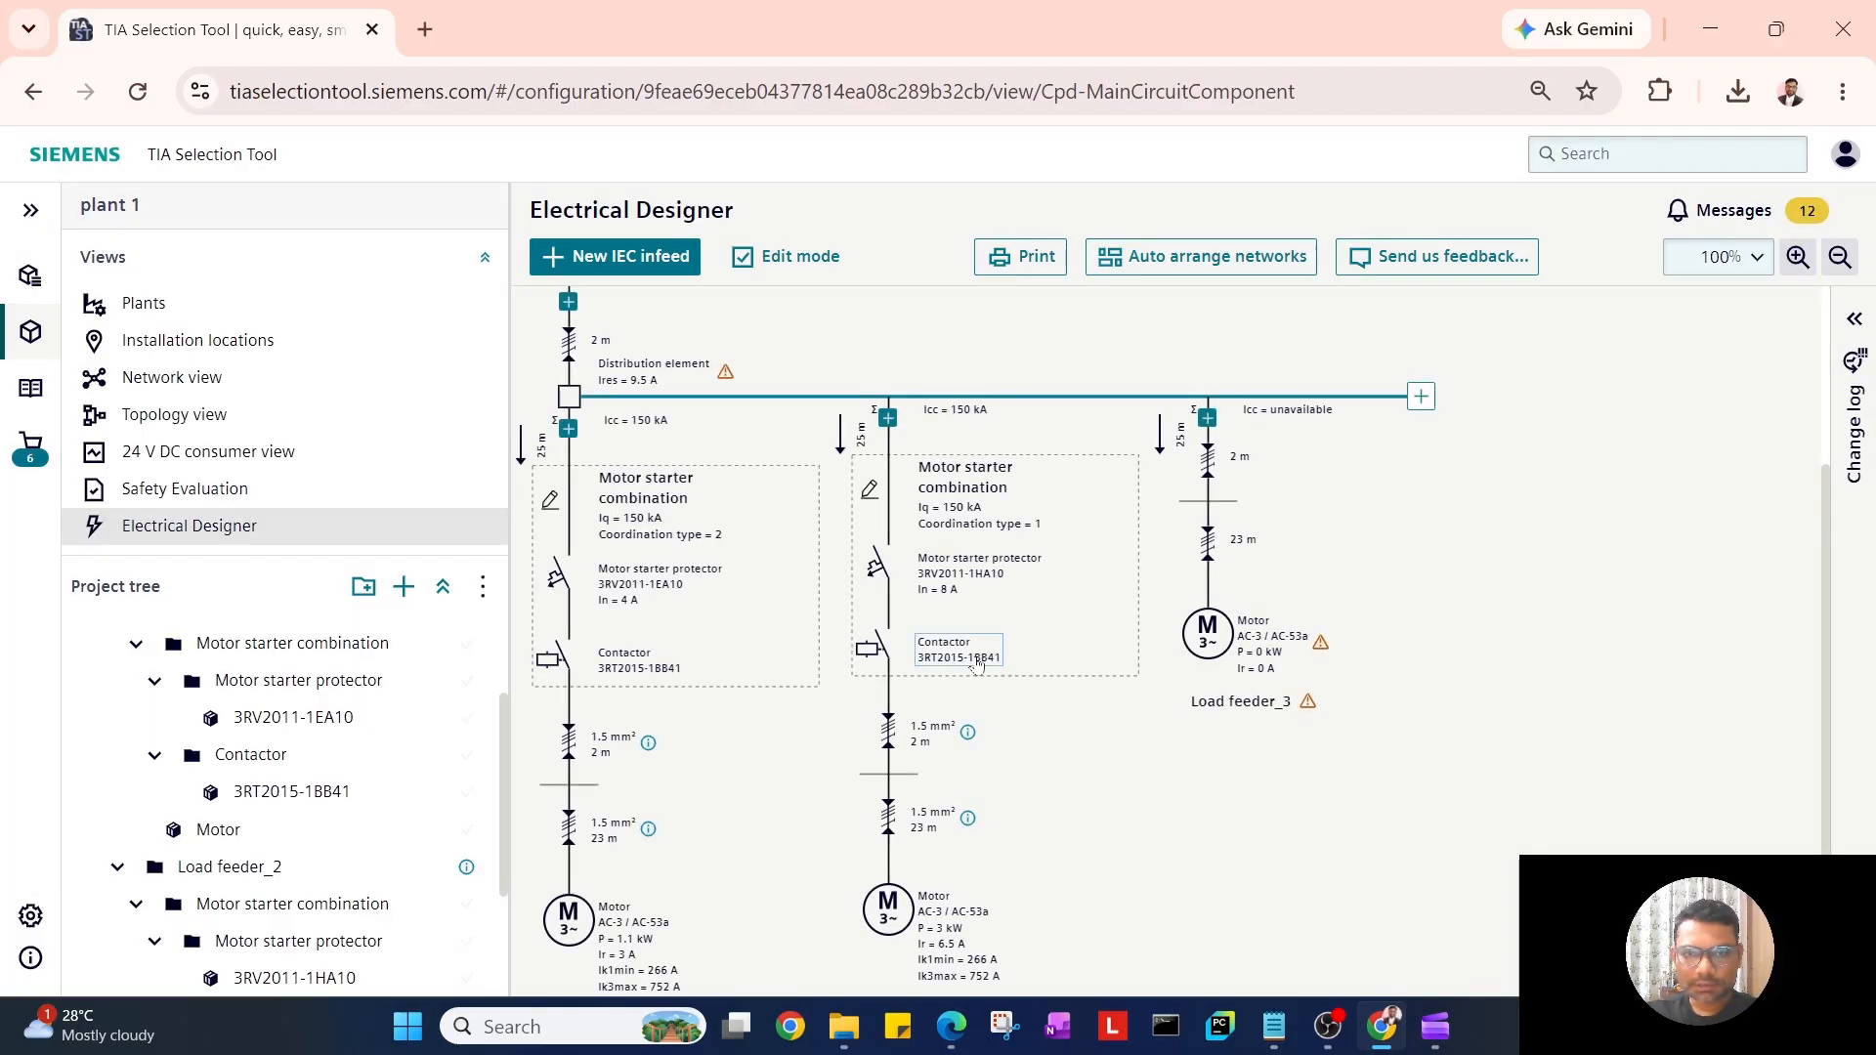
click(869, 489)
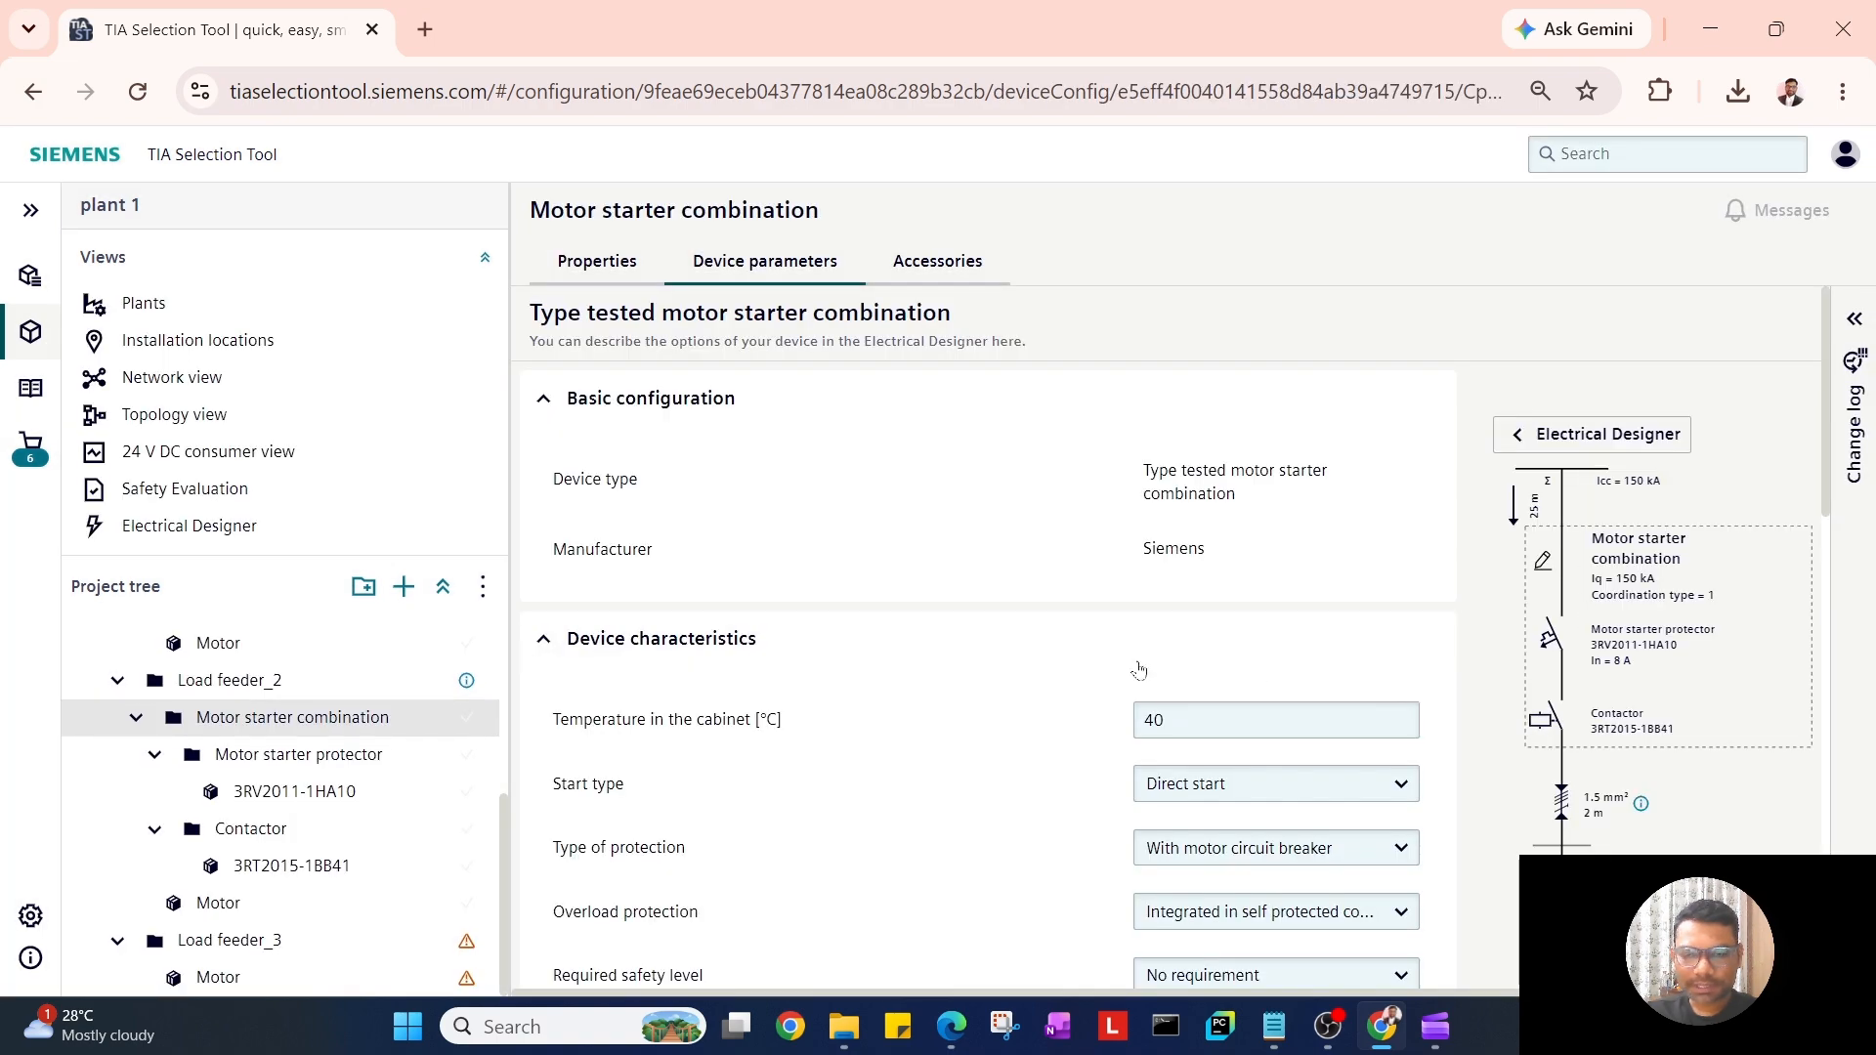
scroll(1203, 684, down, 2)
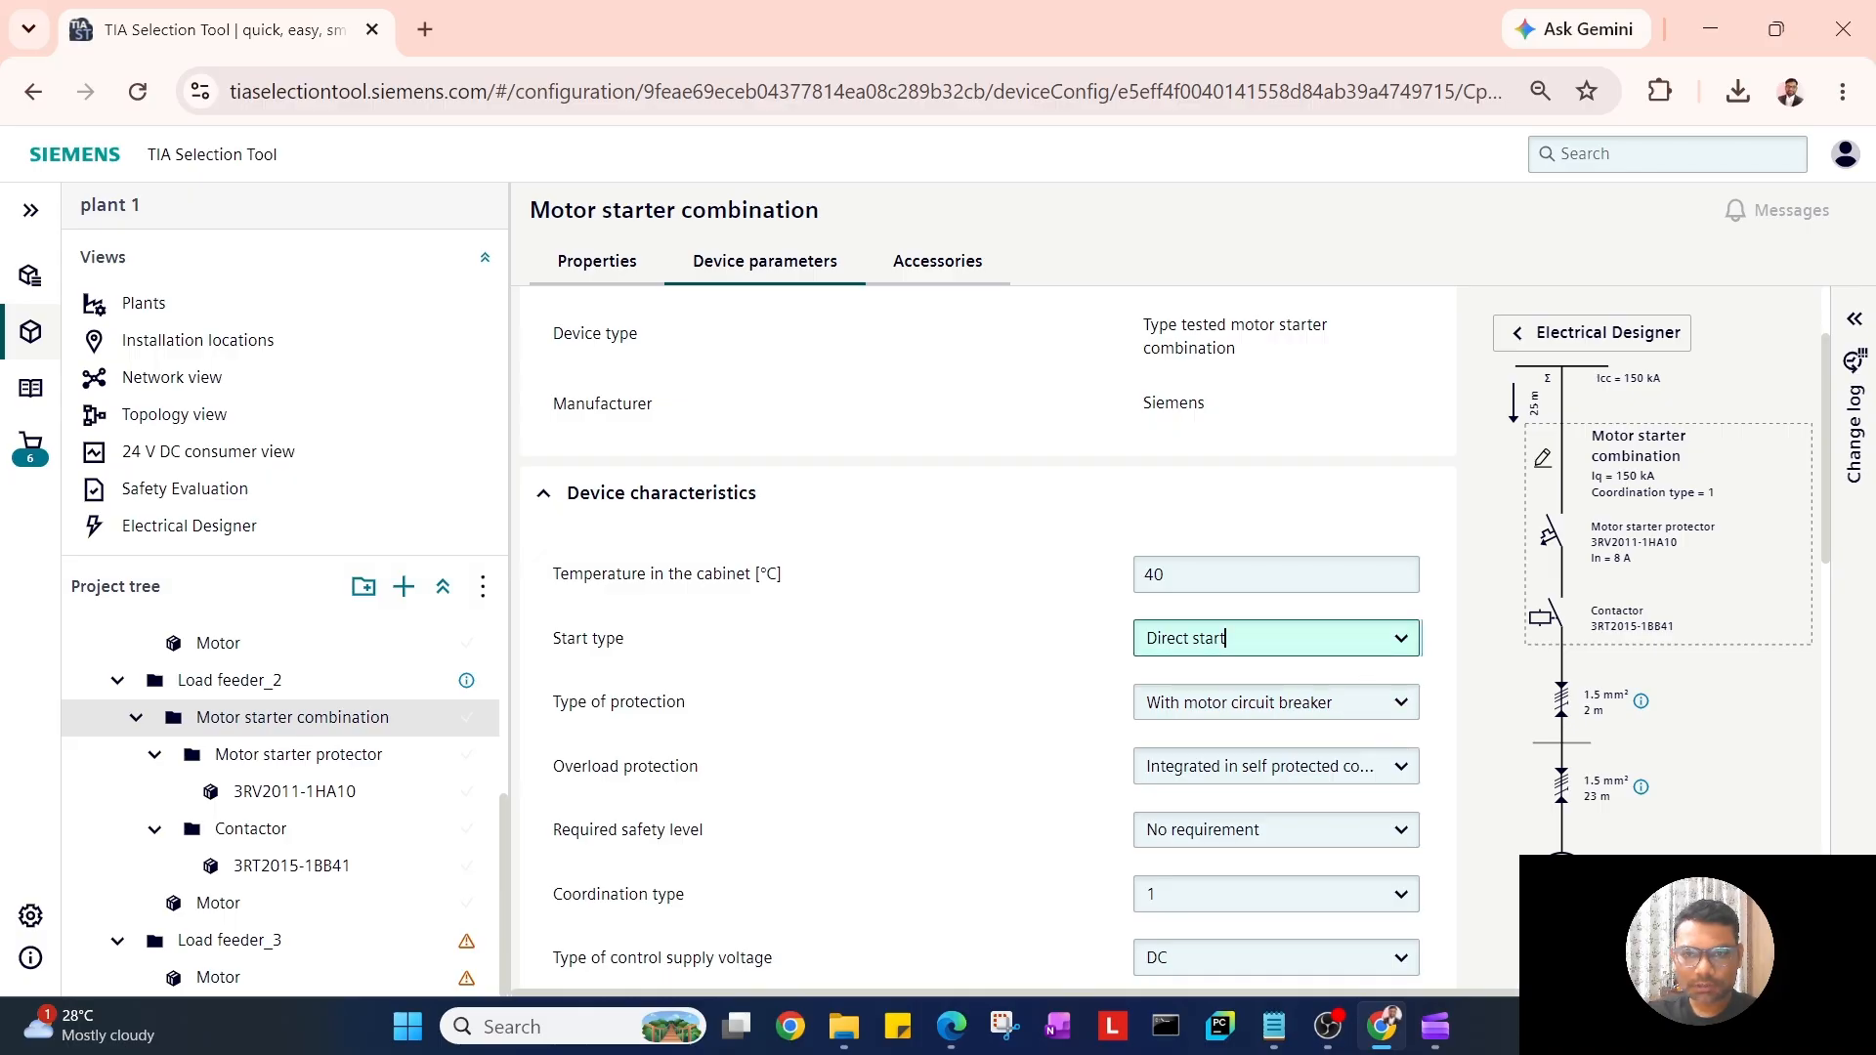
click(1271, 640)
click(1264, 770)
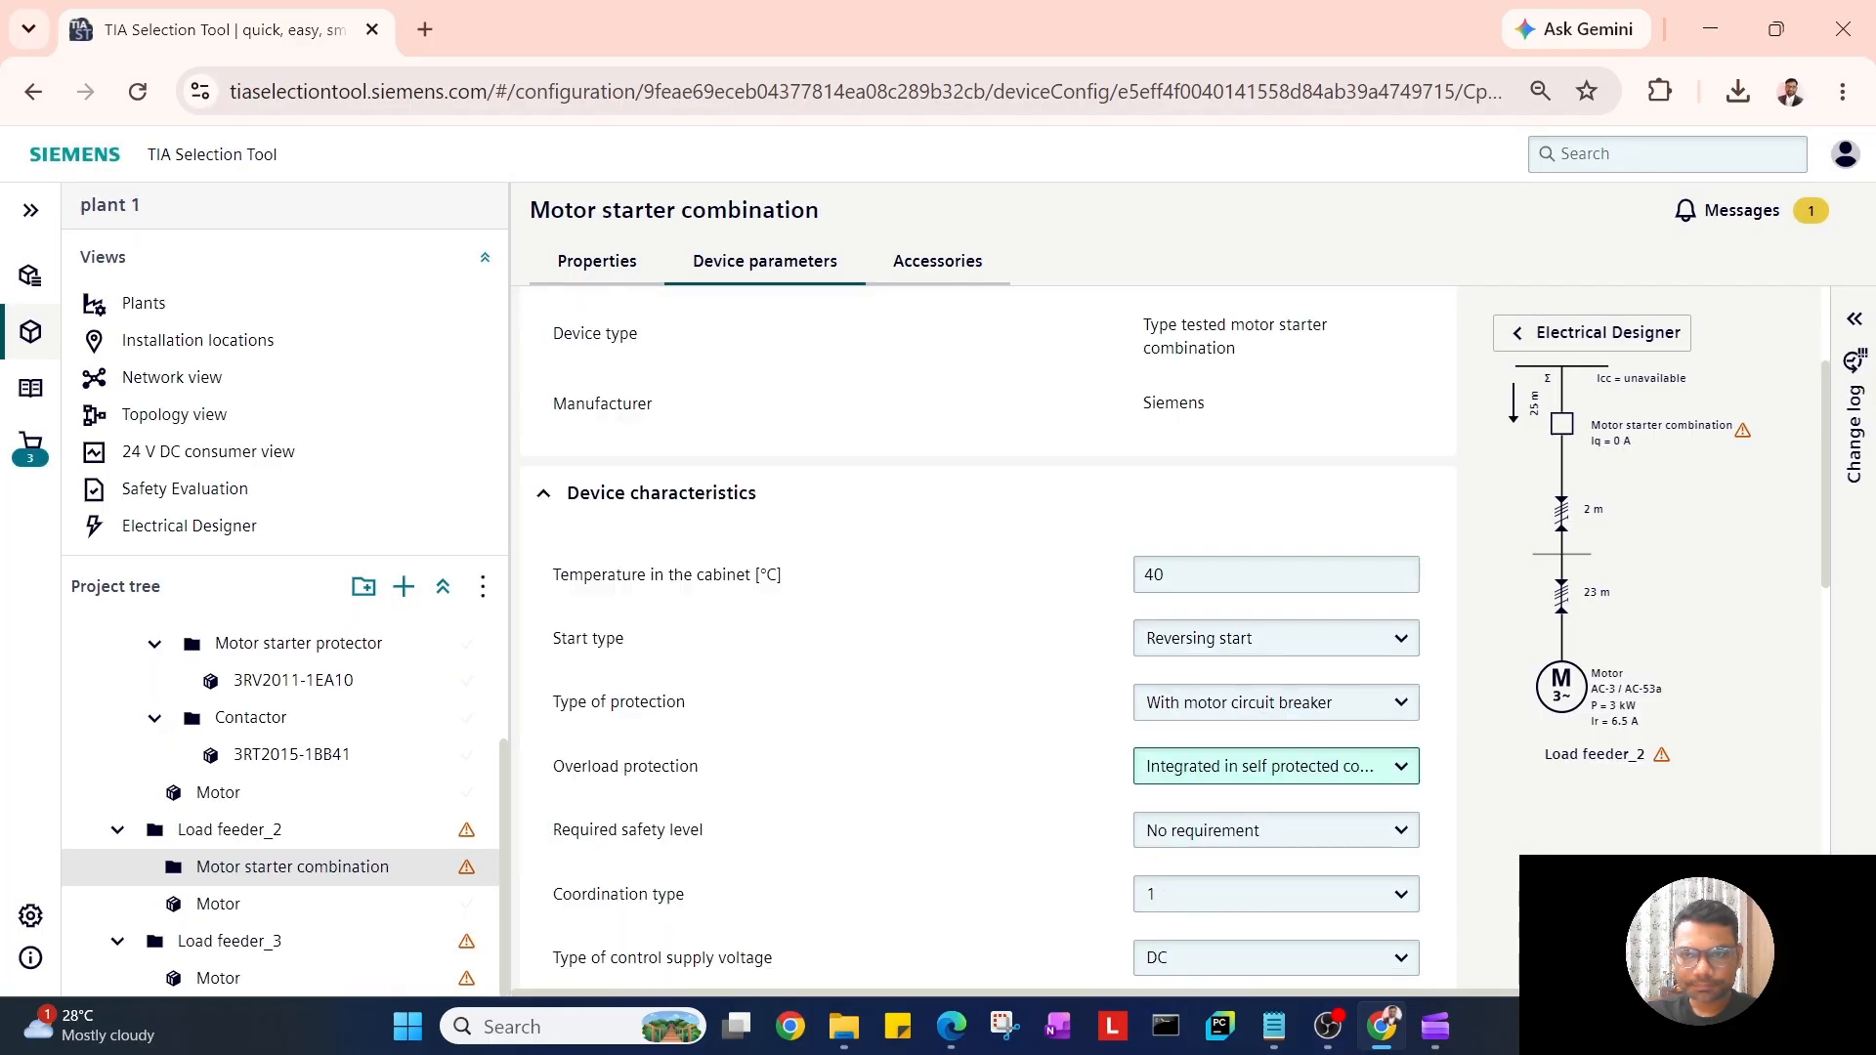
scroll(1316, 771, down, 10)
click(767, 873)
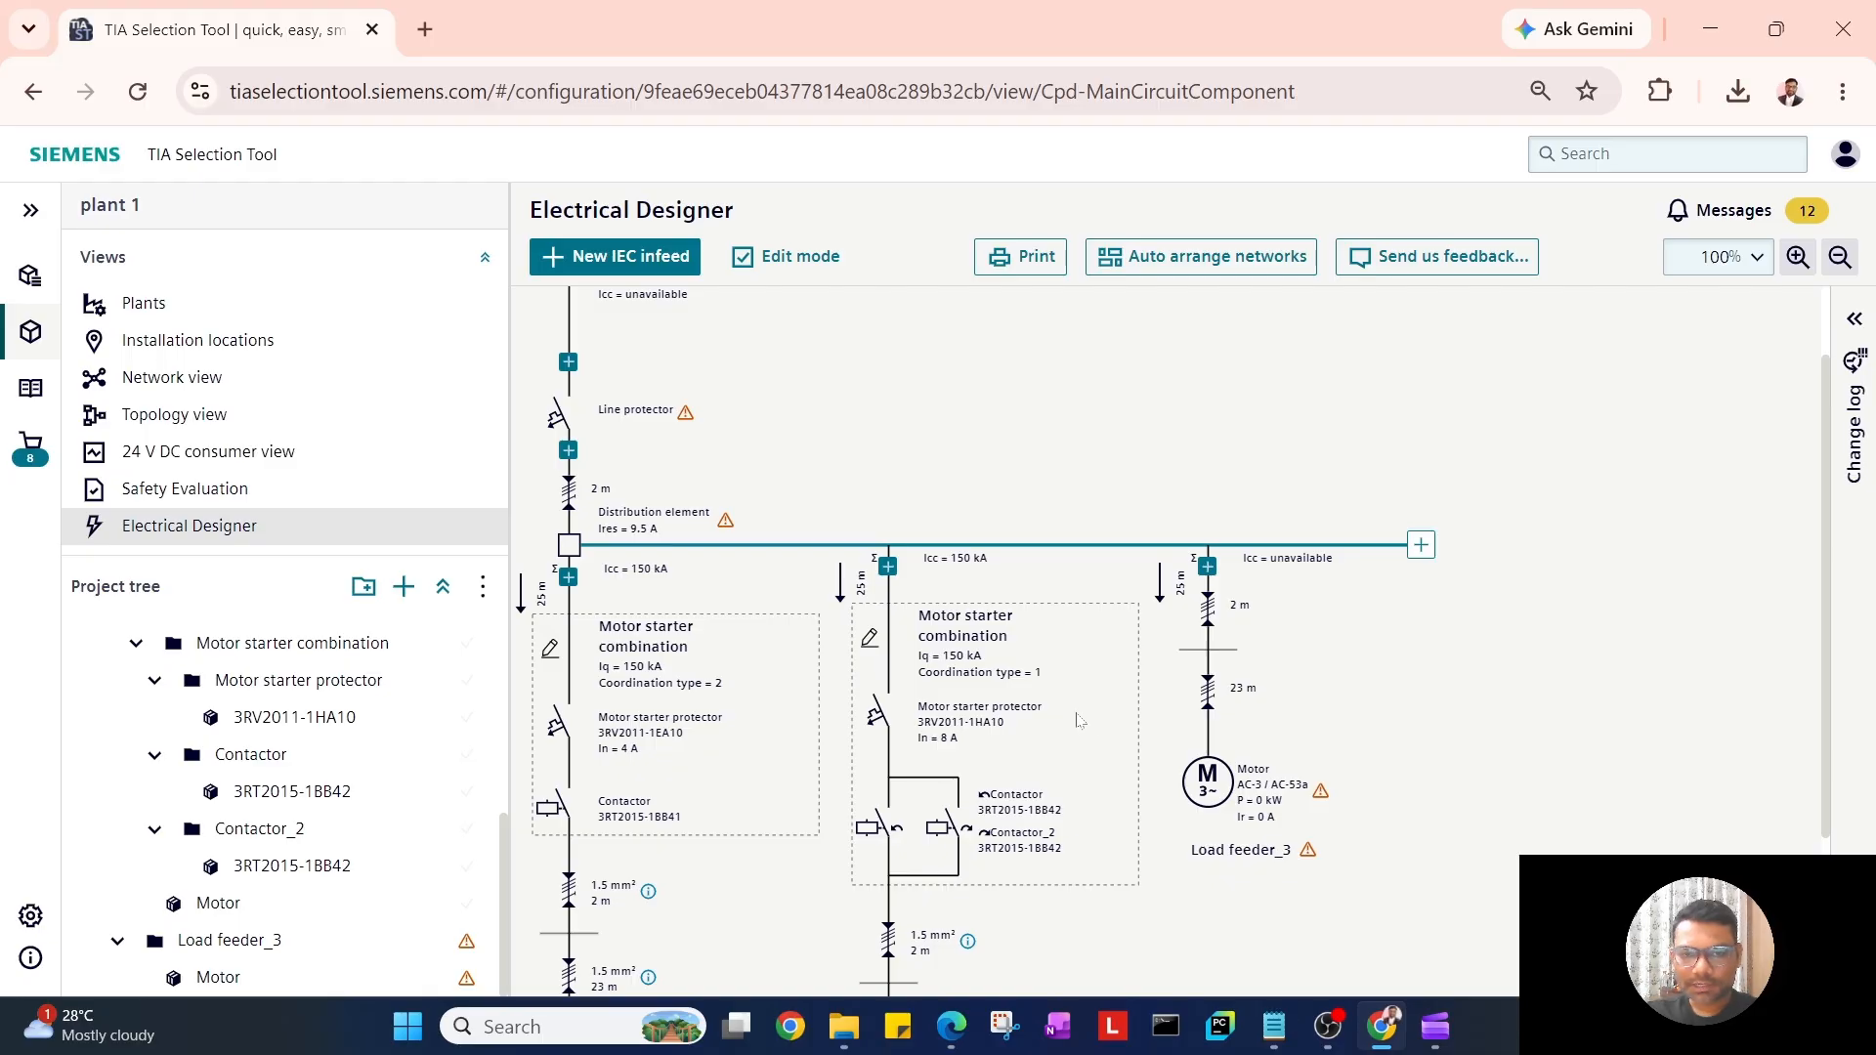
Step: Review the device characteristics of the motor starter combination in Load feeder_2 and return to the Electrical Designer
click(866, 641)
scroll(1124, 625, down, 6)
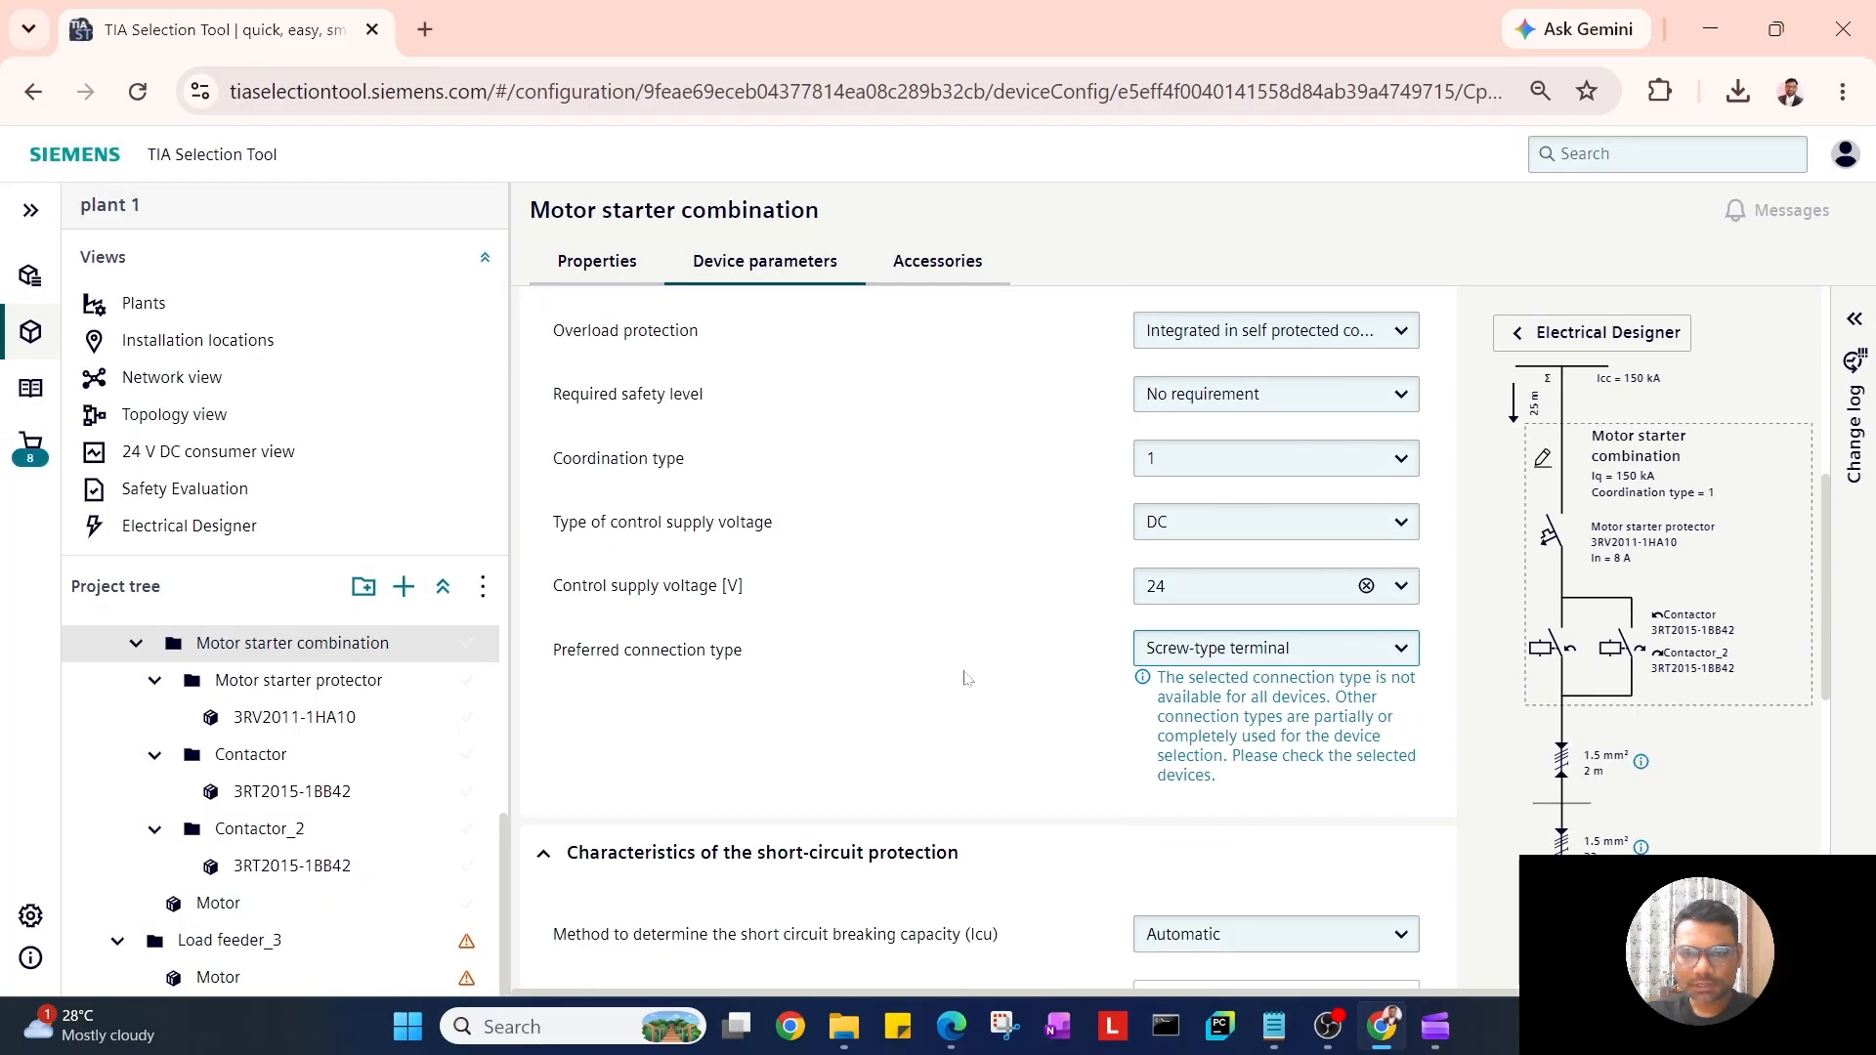
scroll(965, 678, up, 3)
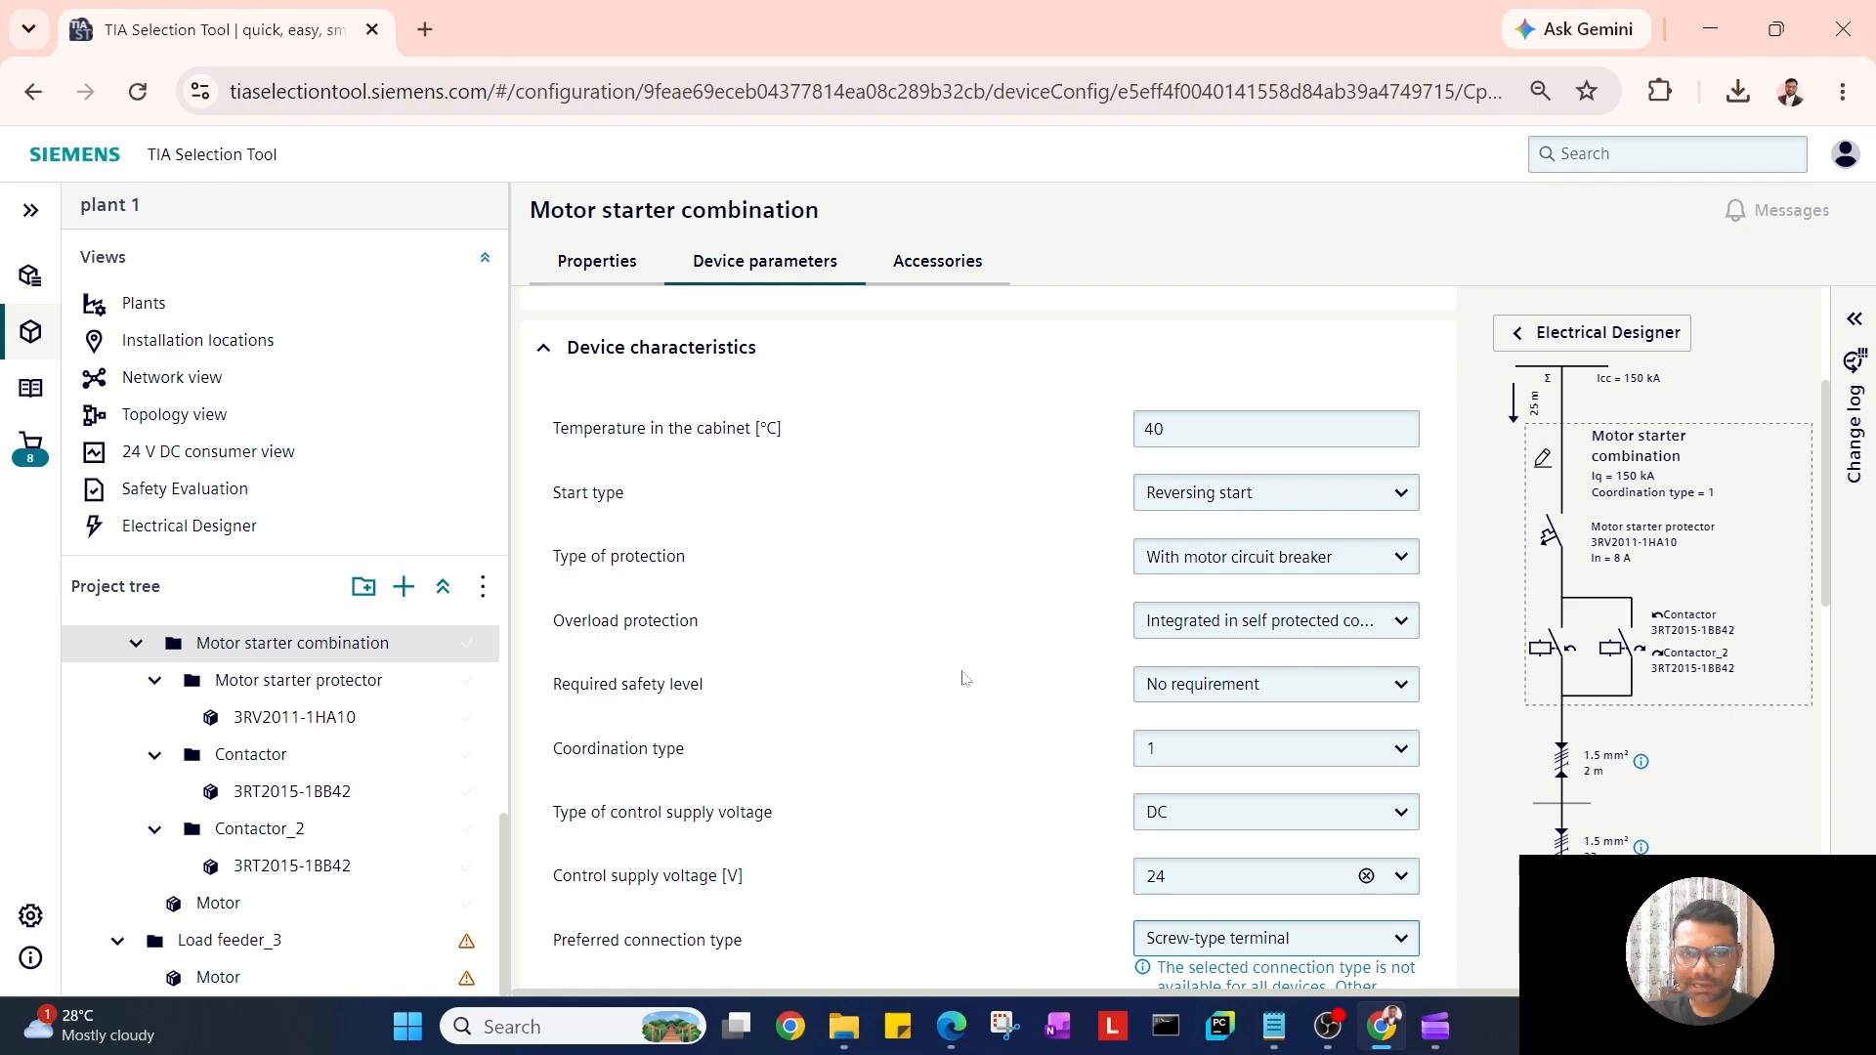
click(1553, 338)
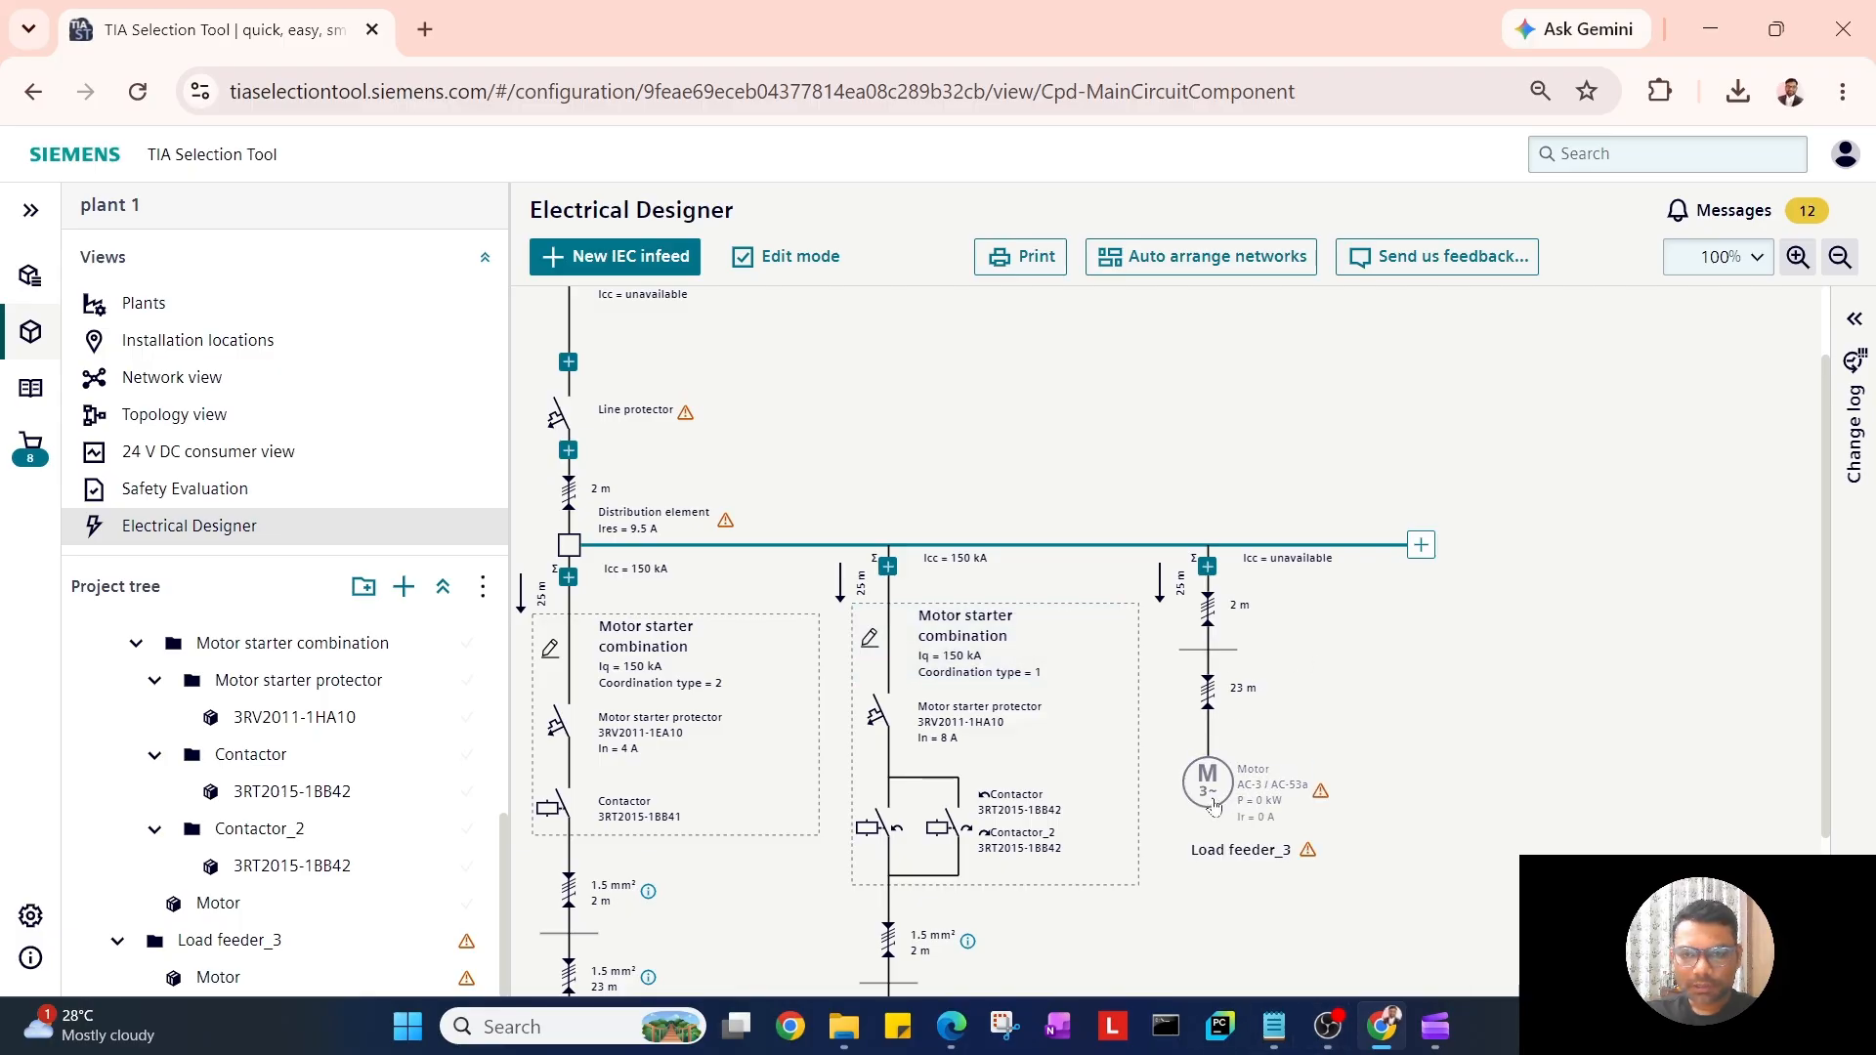
Step: Set the mechanical power of the motor in Load feeder_3 to 11 kW and return to the Electrical Designer
double_click(1215, 796)
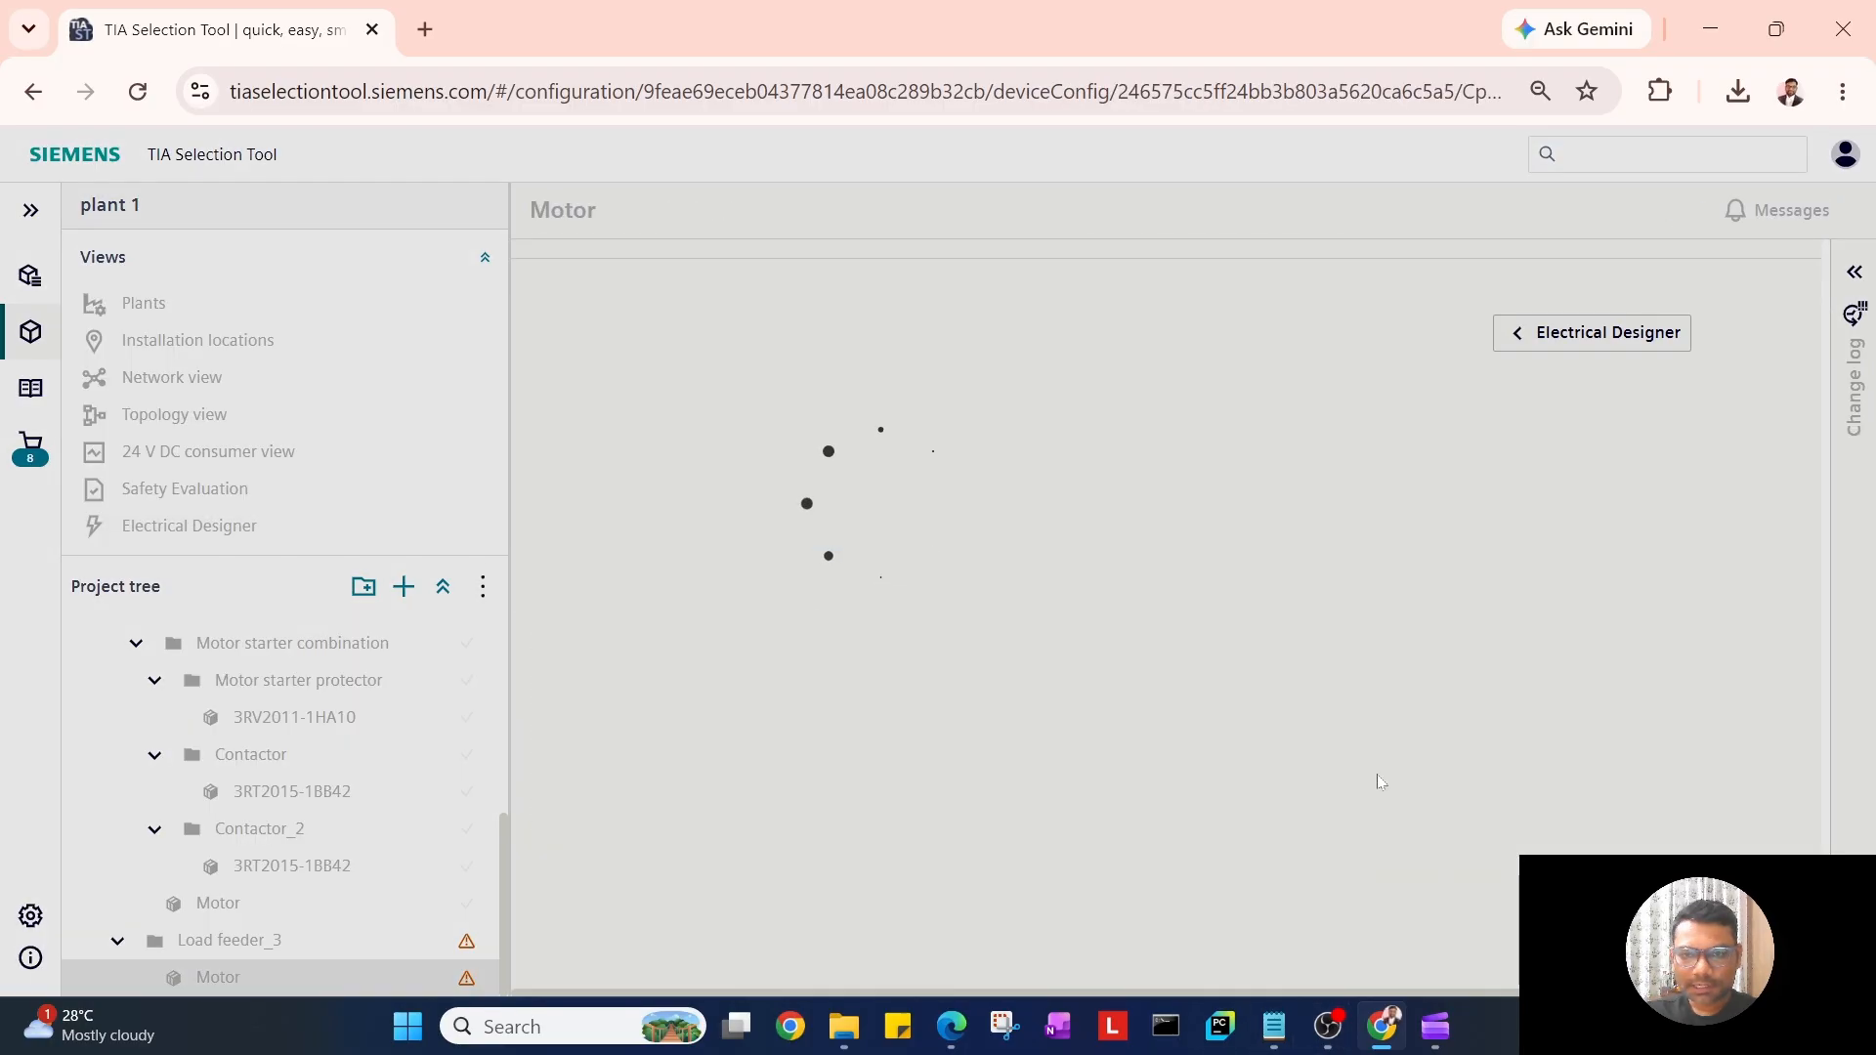
scroll(1380, 781, down, 1)
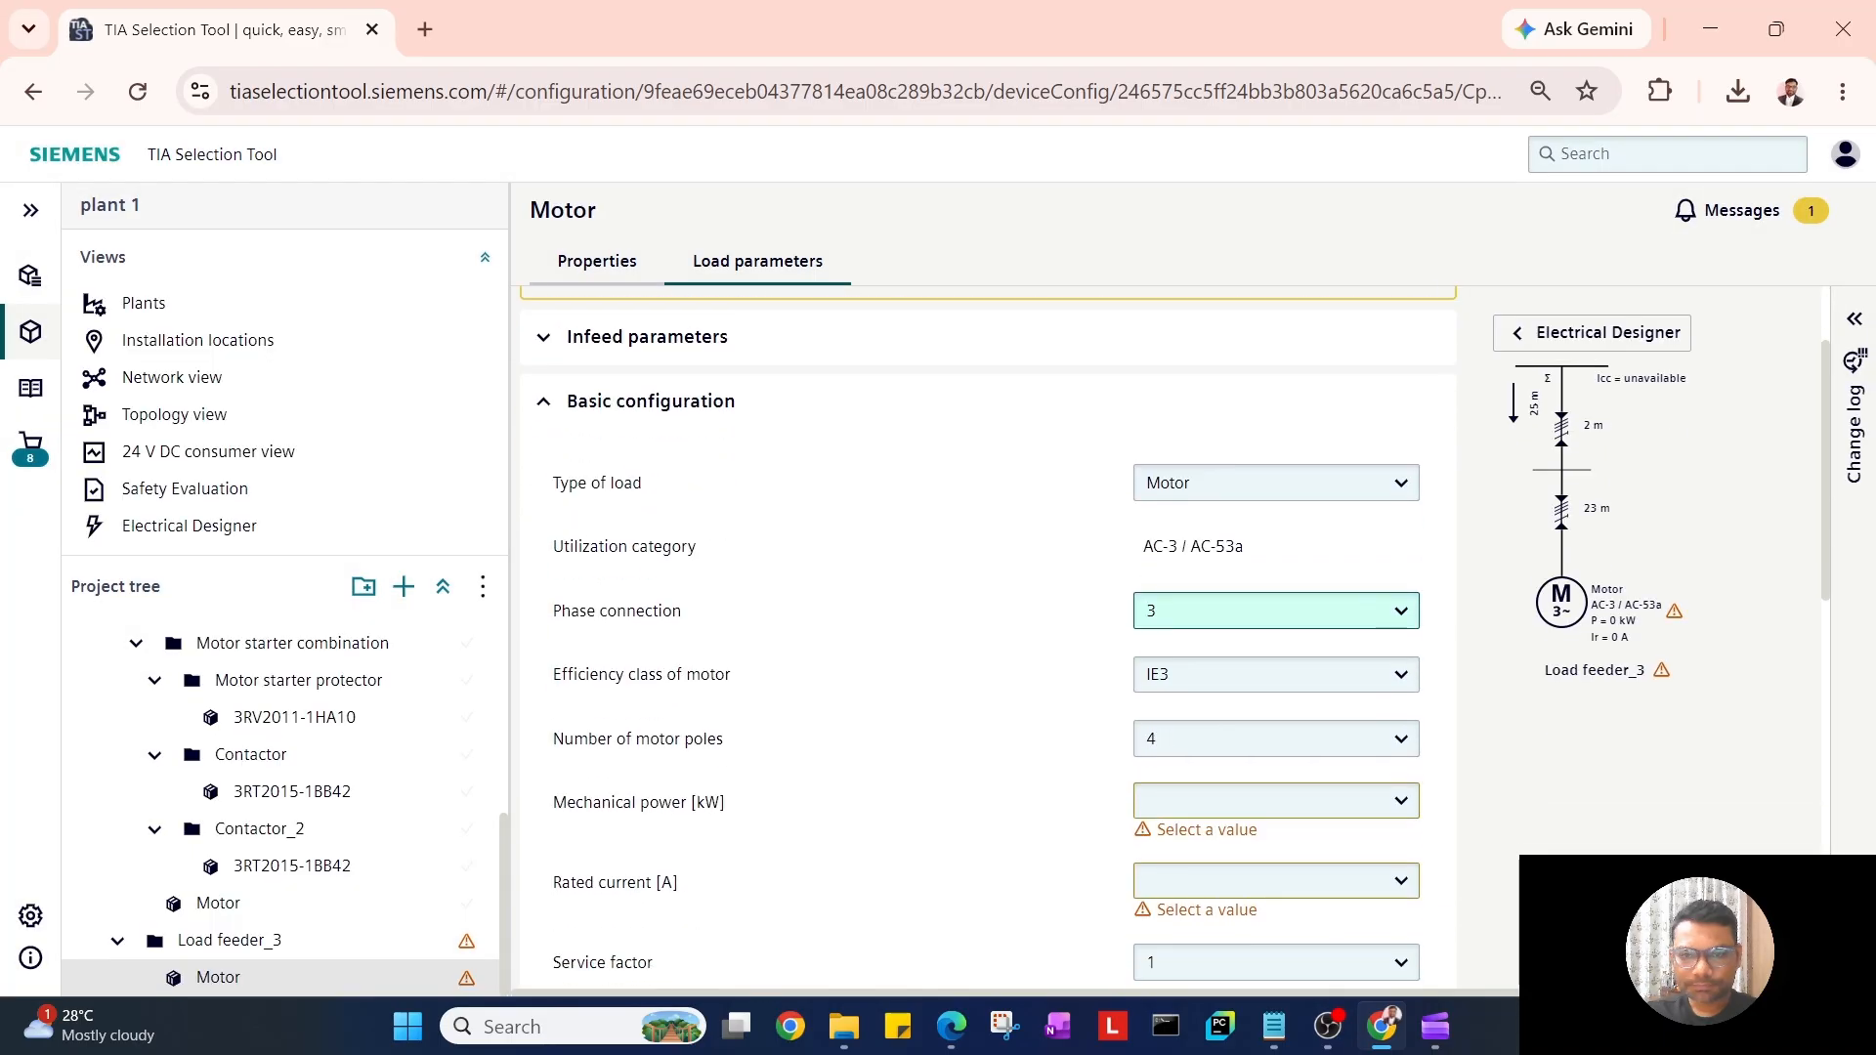
click(1404, 798)
scroll(1298, 670, down, 4)
scroll(1270, 637, down, 2)
click(1279, 630)
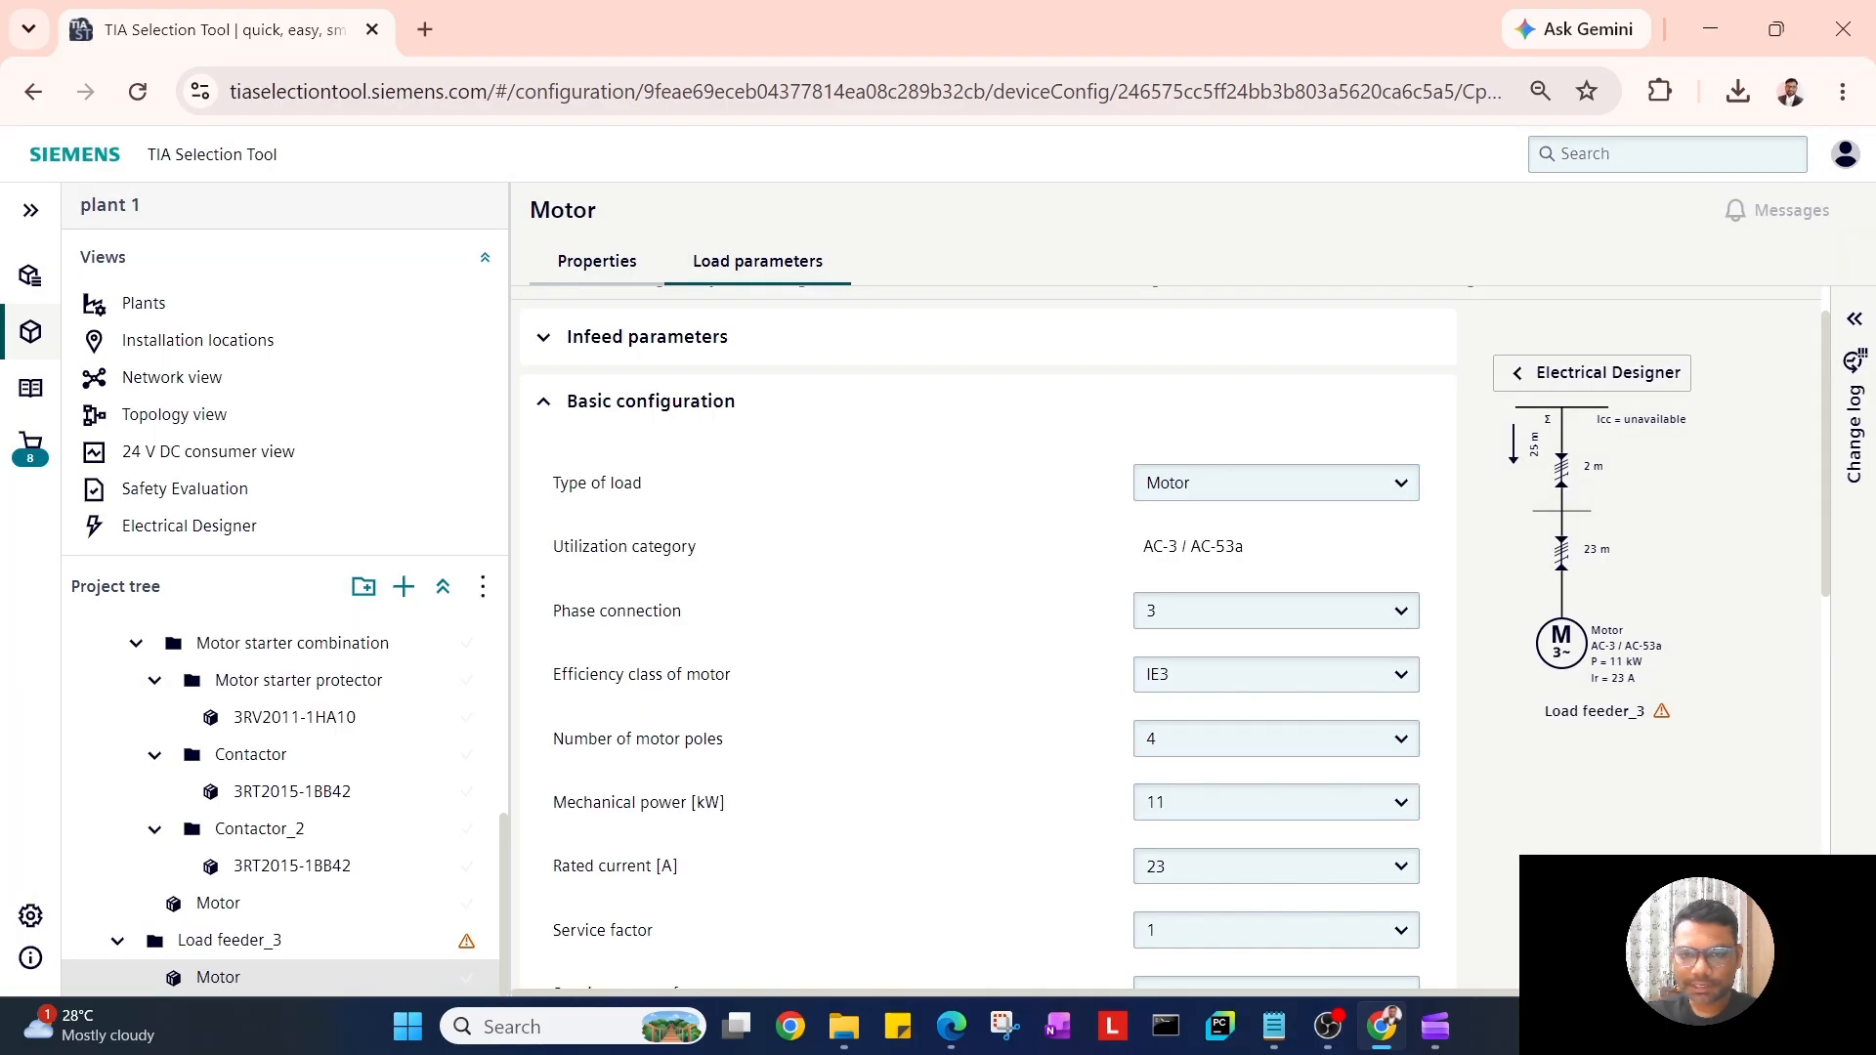
click(1571, 390)
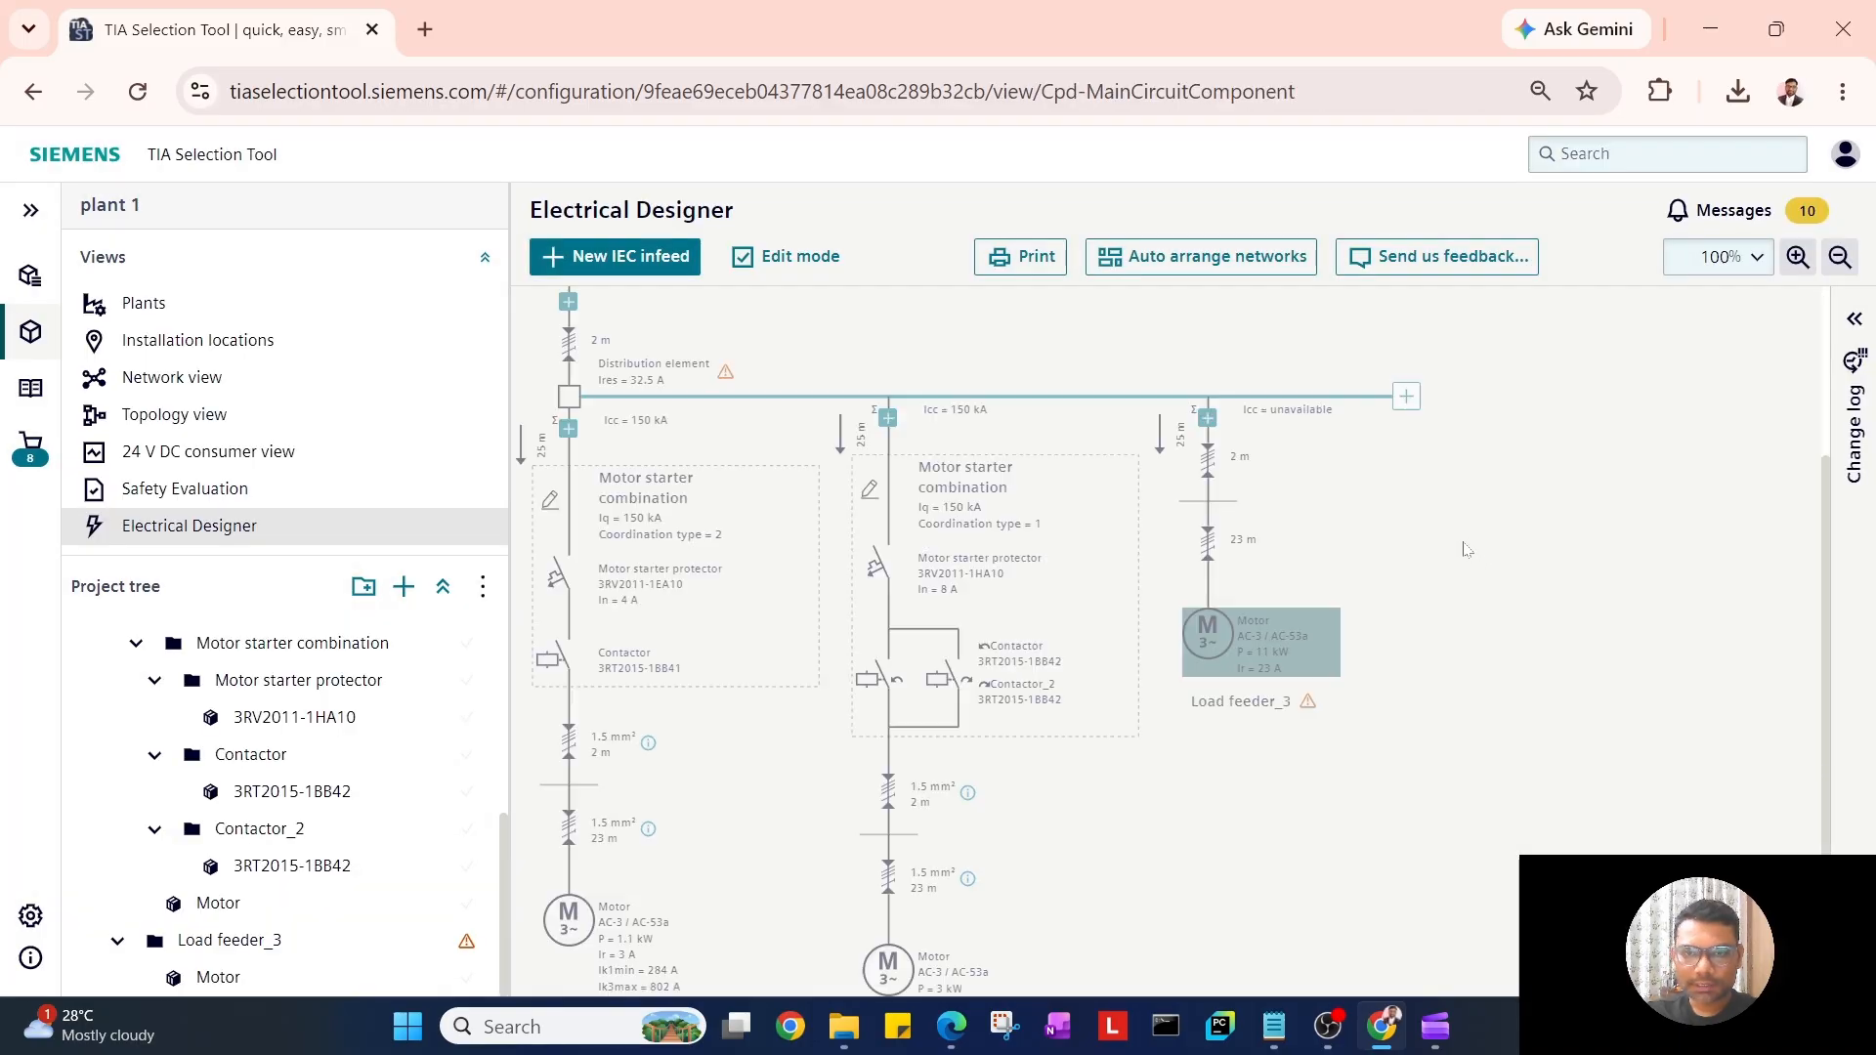
Step: Insert a type tested motor starter combination into Load feeder_3 and set its start type to Star-delta start
click(1207, 421)
drag(1557, 501, 1493, 707)
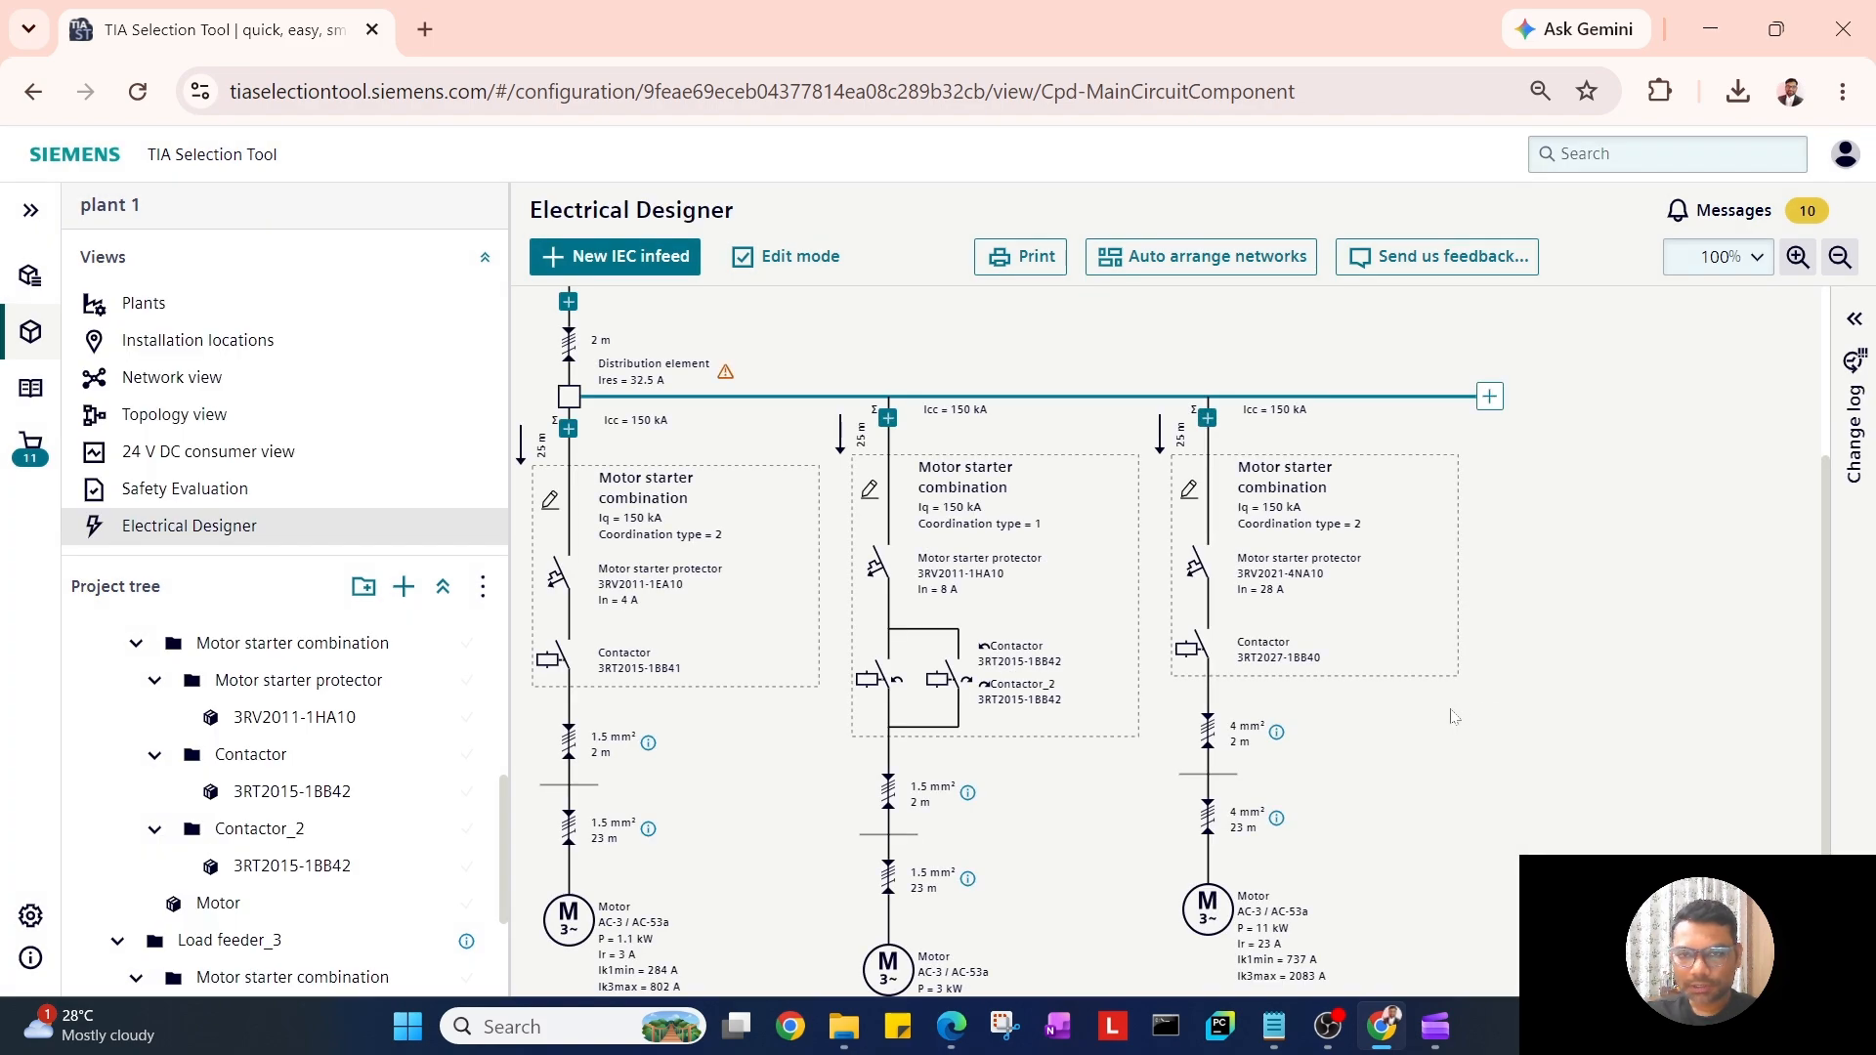
click(1189, 490)
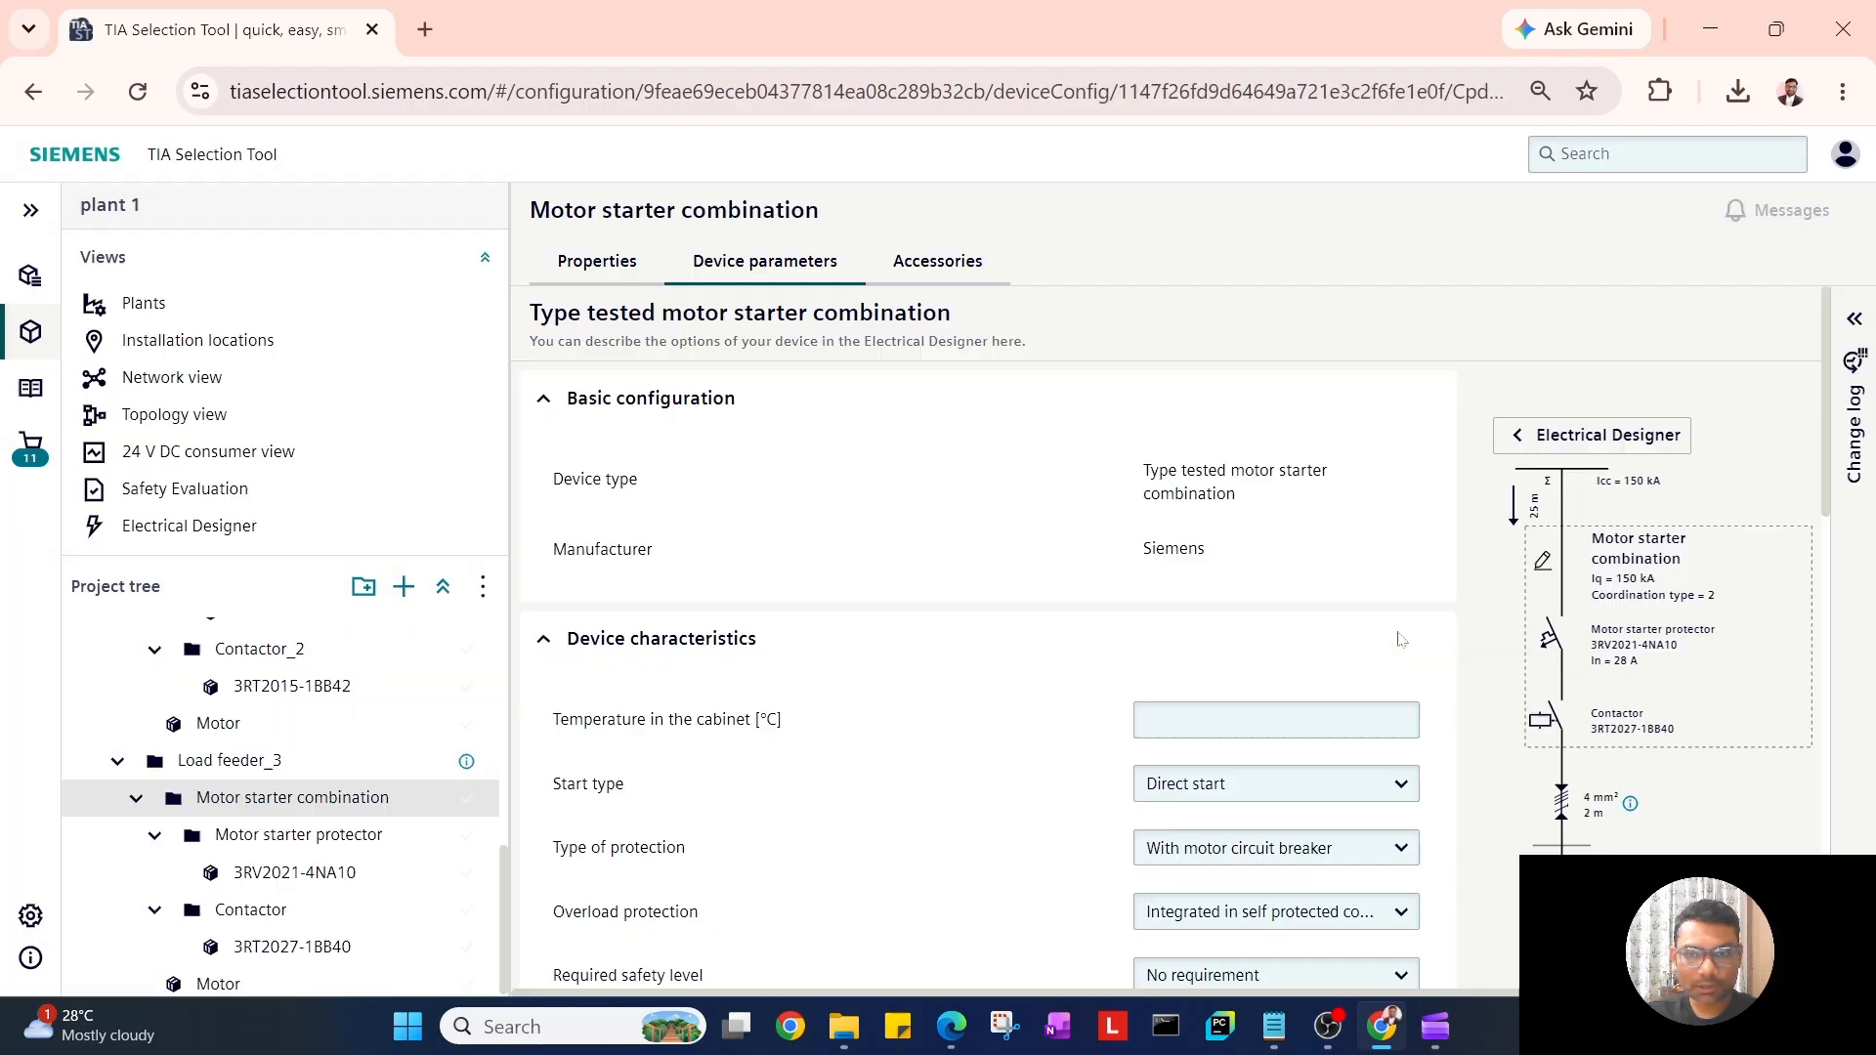
scroll(1382, 641, down, 3)
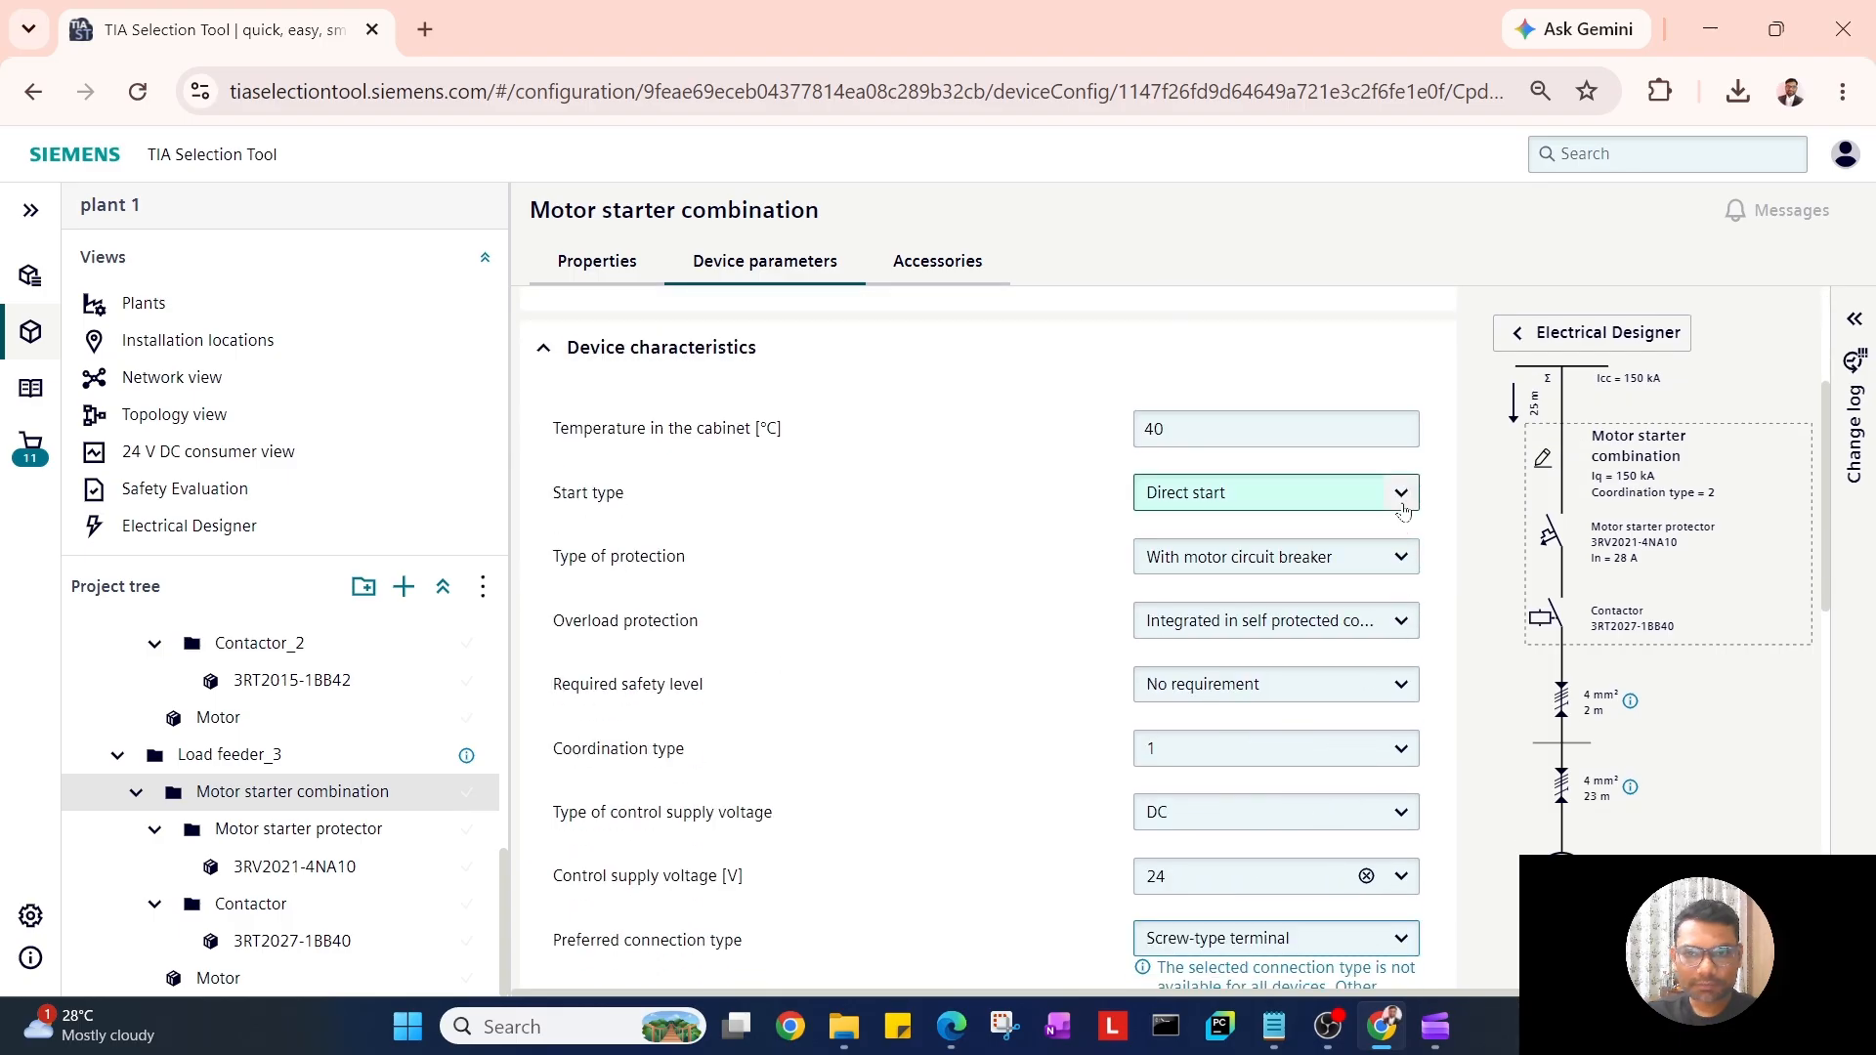
click(1363, 493)
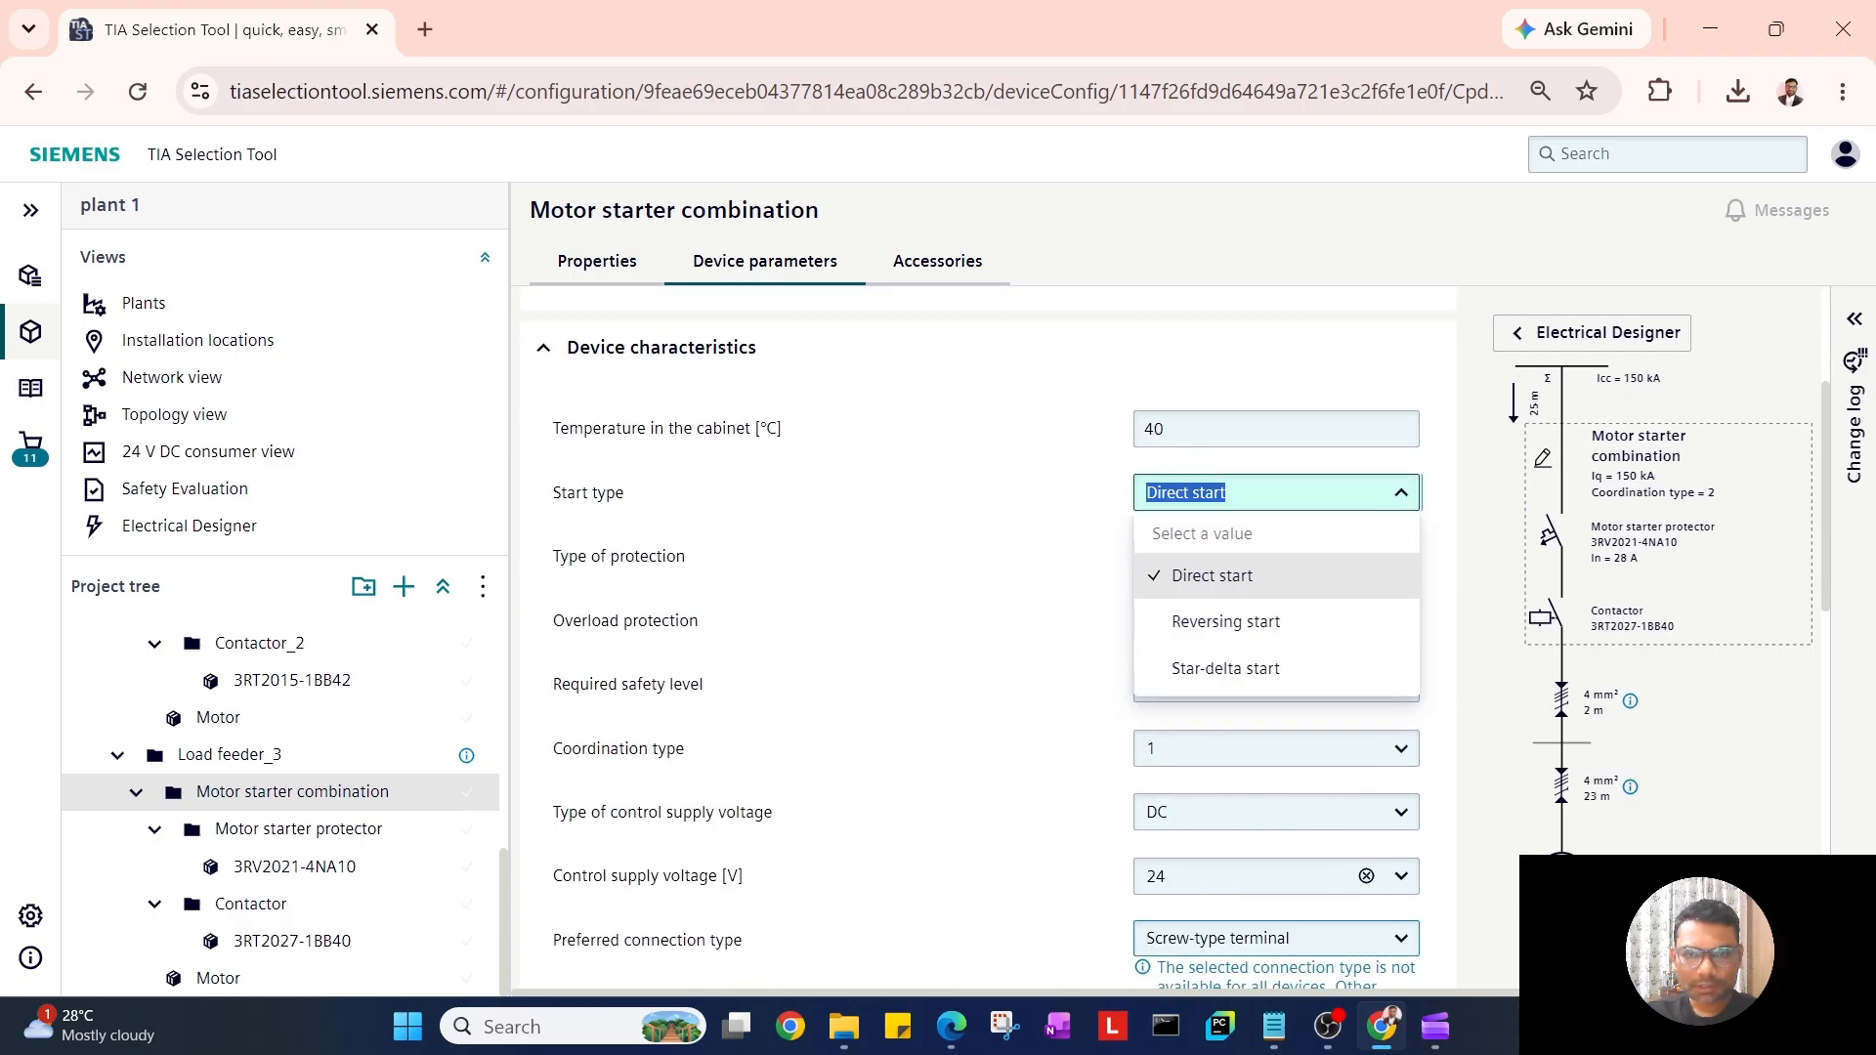
click(1214, 670)
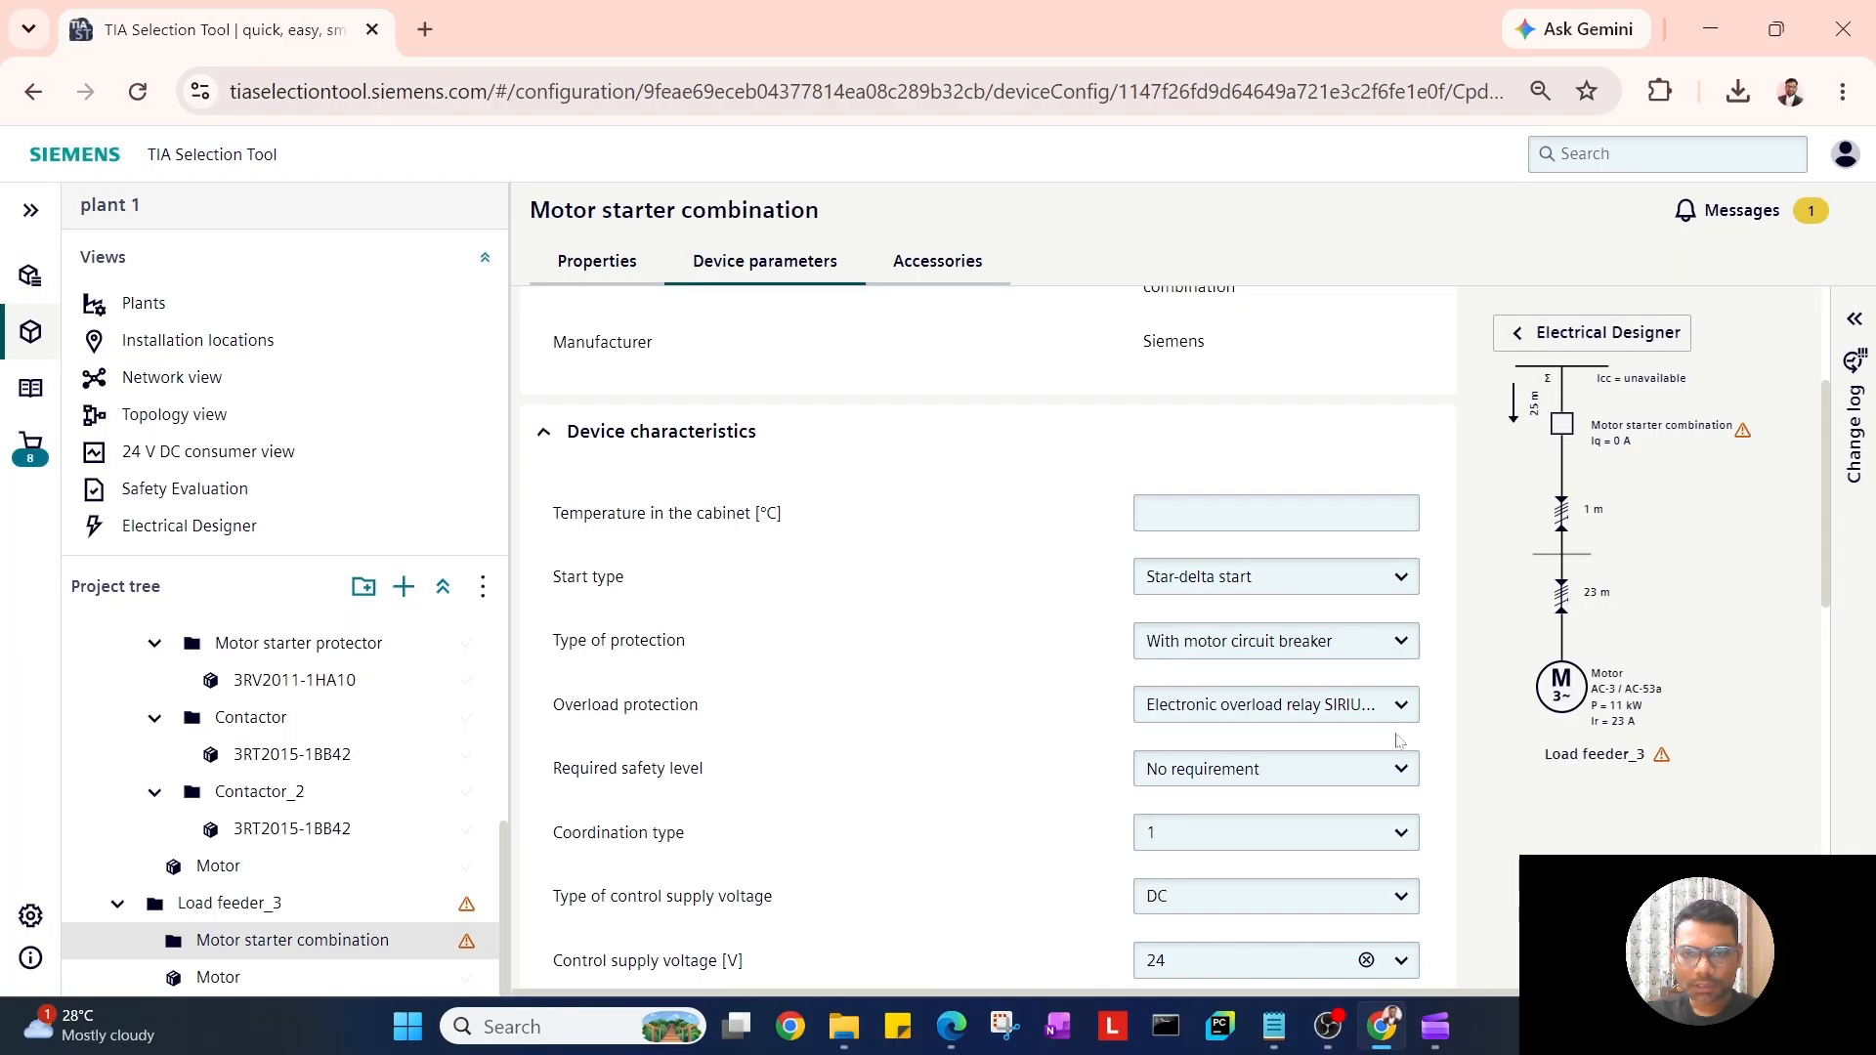
Step: Create the star-delta devices for Load feeder_3 from the 3RV2321-4EC10 combination with 3RB3026-1QB0 overload relay and return to the Electrical Designer
scroll(1070, 630, down, 10)
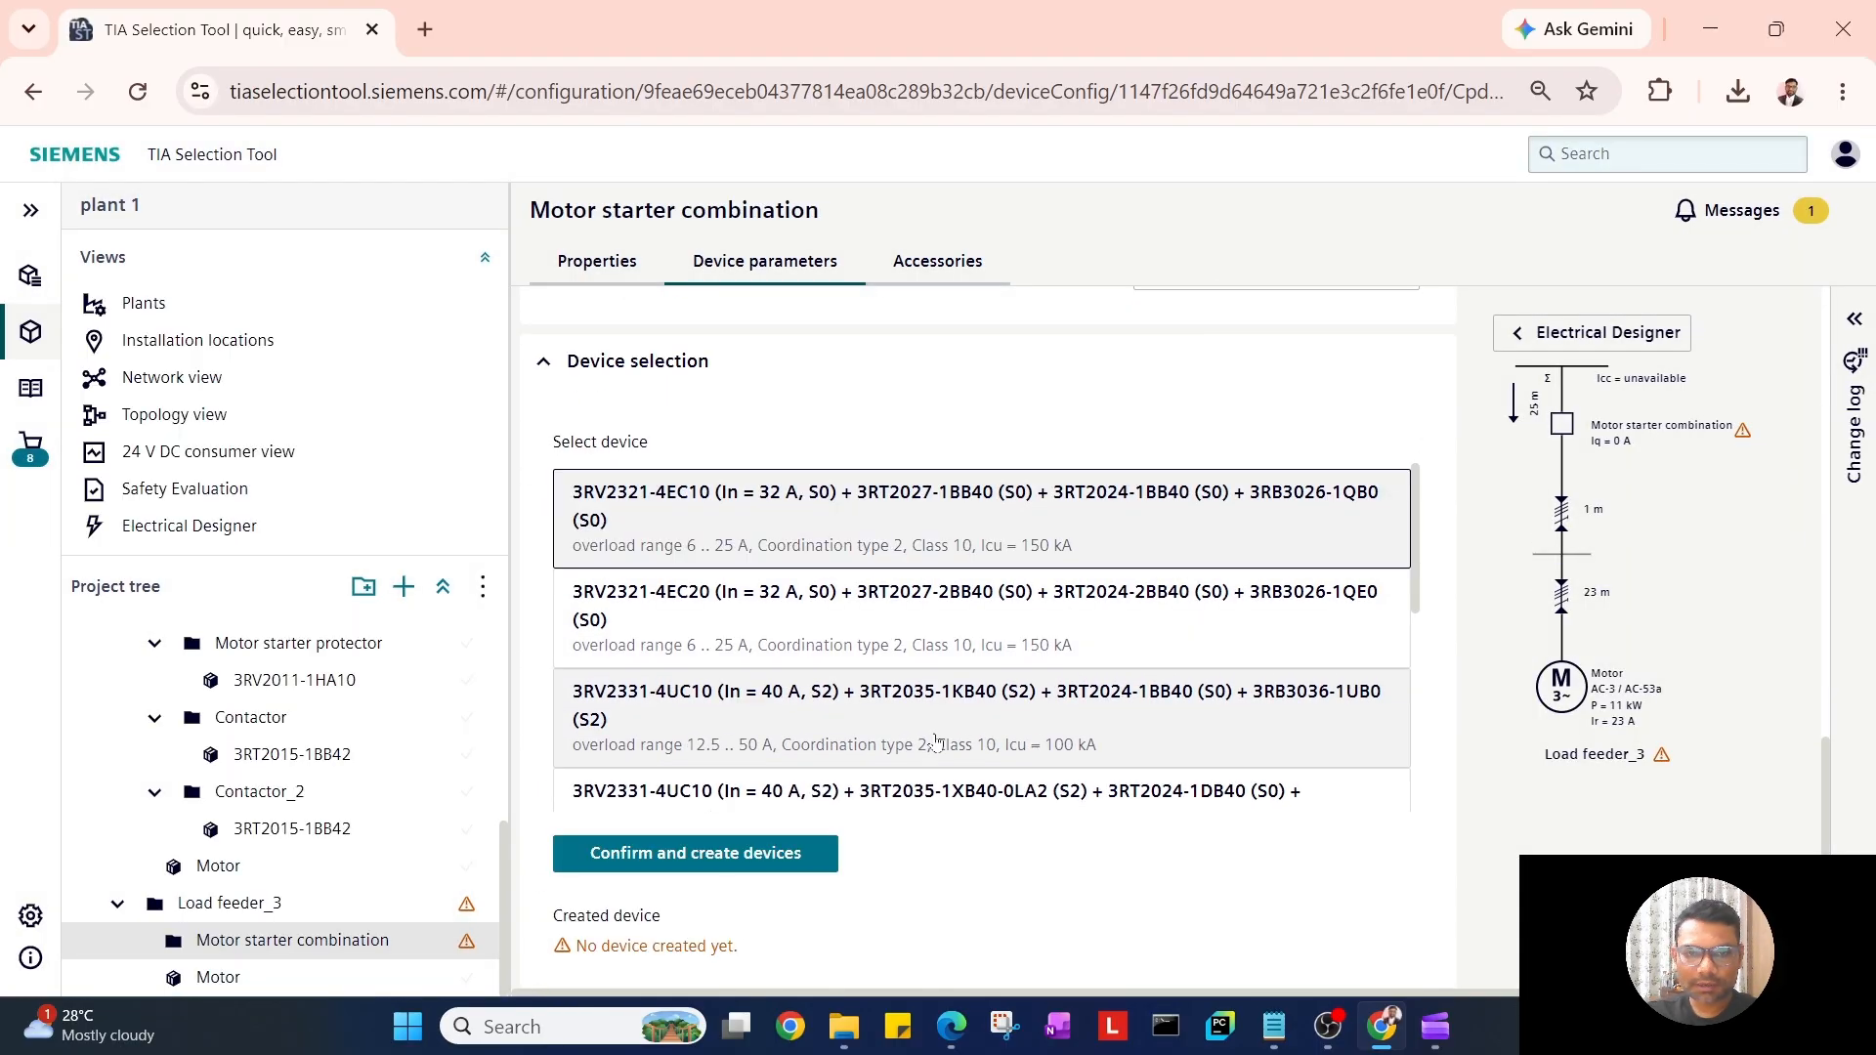
scroll(919, 797, down, 3)
click(918, 799)
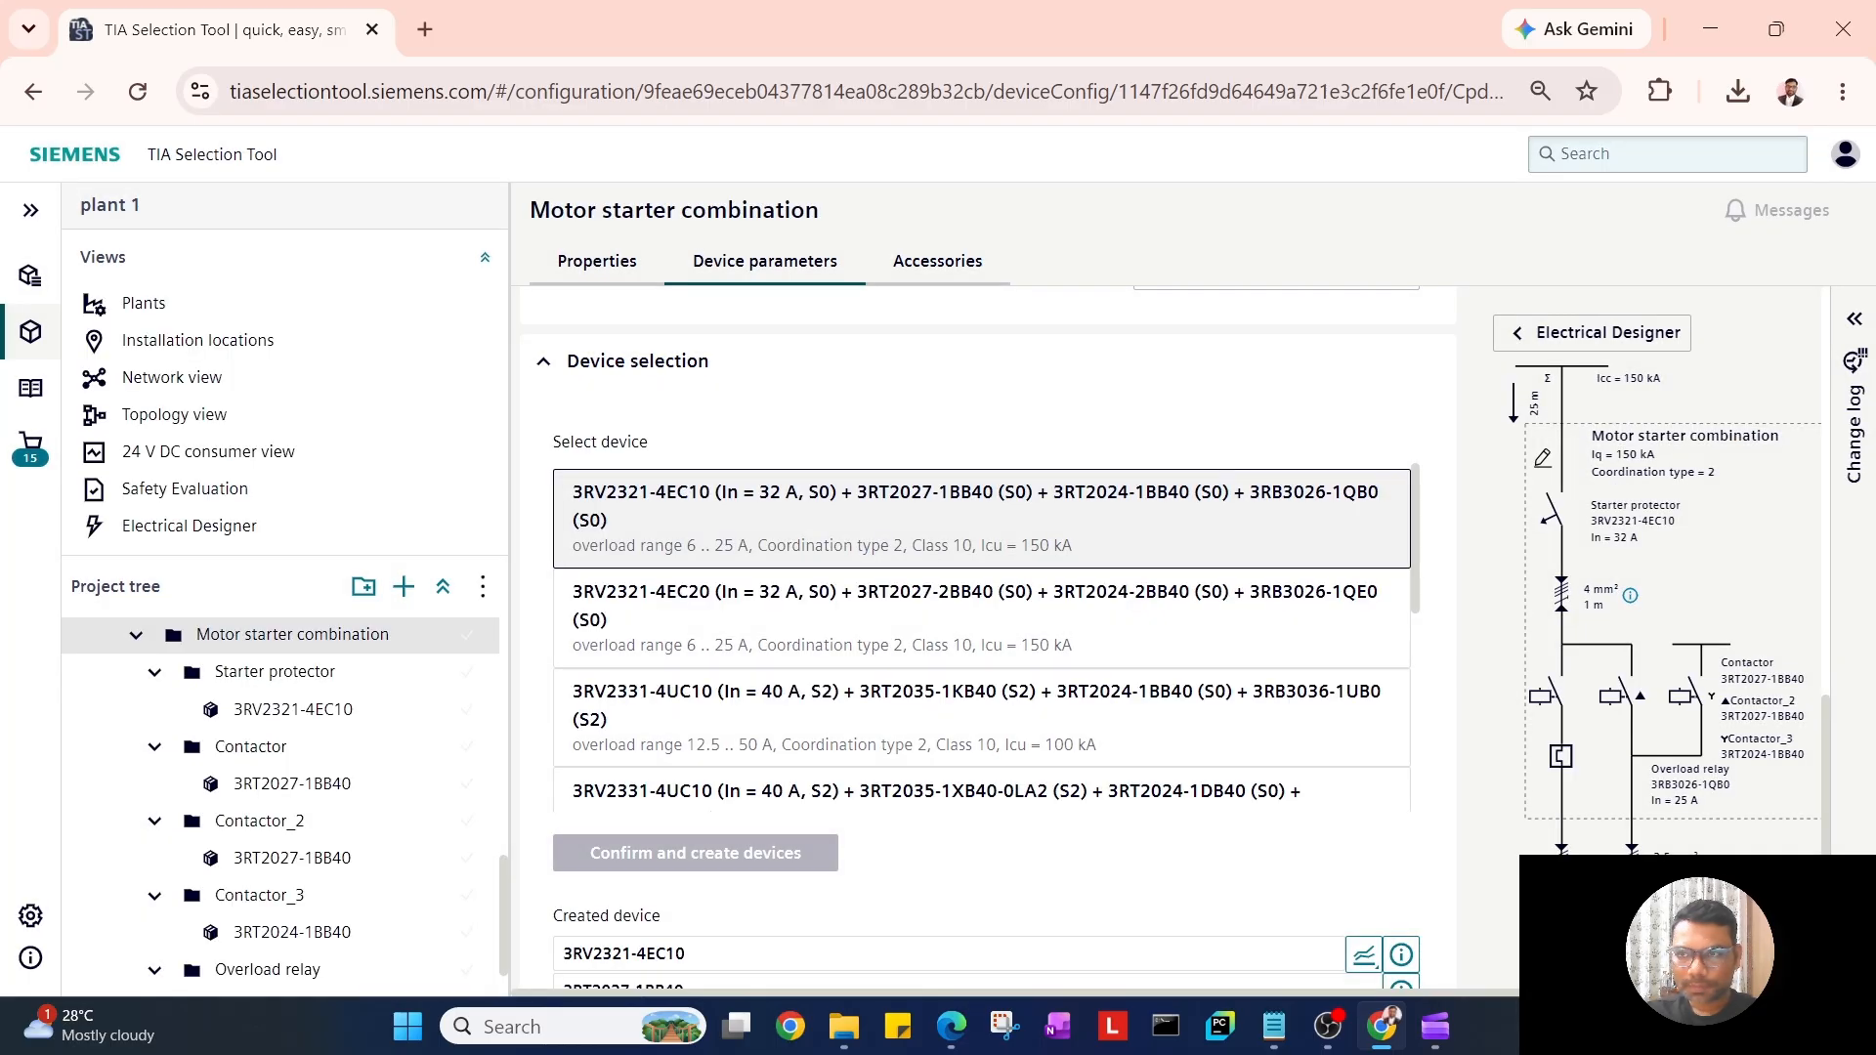
click(1590, 334)
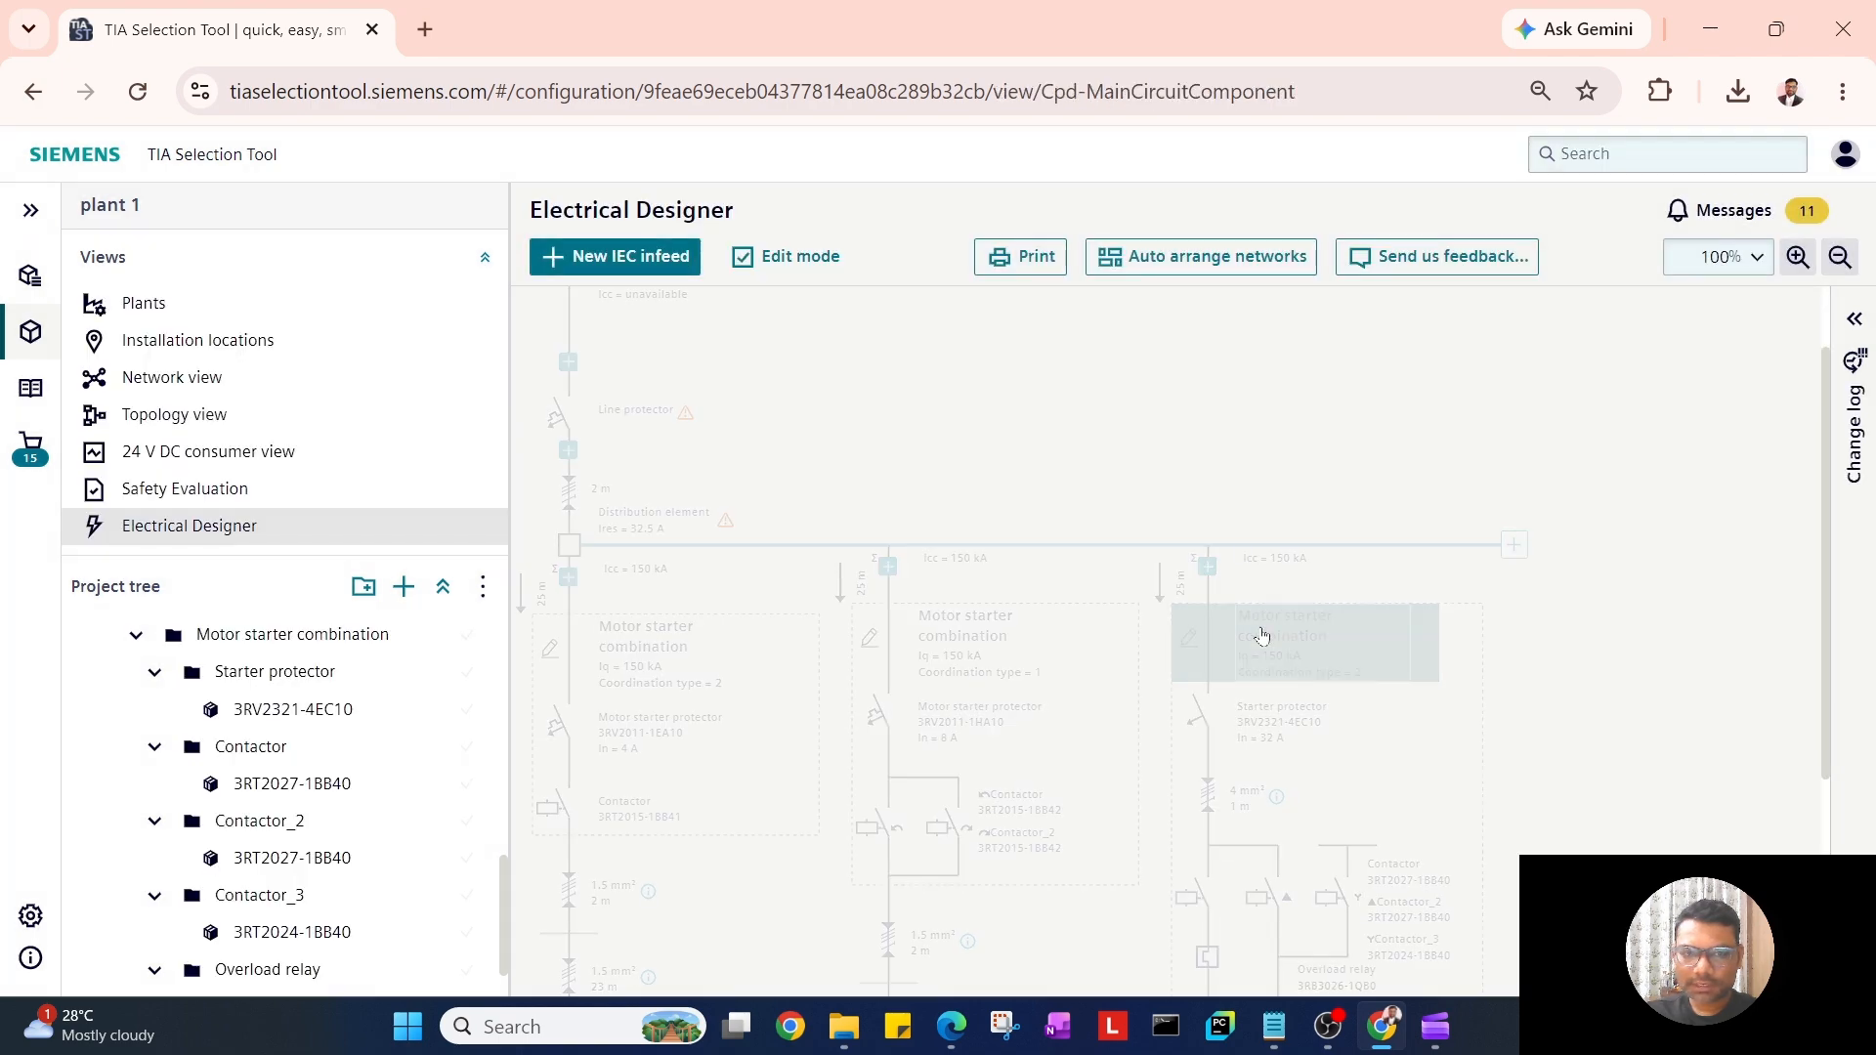
Step: Set the first load feeder's conditional rated short-circuit current manually to 30000 A and return to the Electrical Designer
scroll(1278, 642, down, 3)
scroll(1339, 757, down, 1)
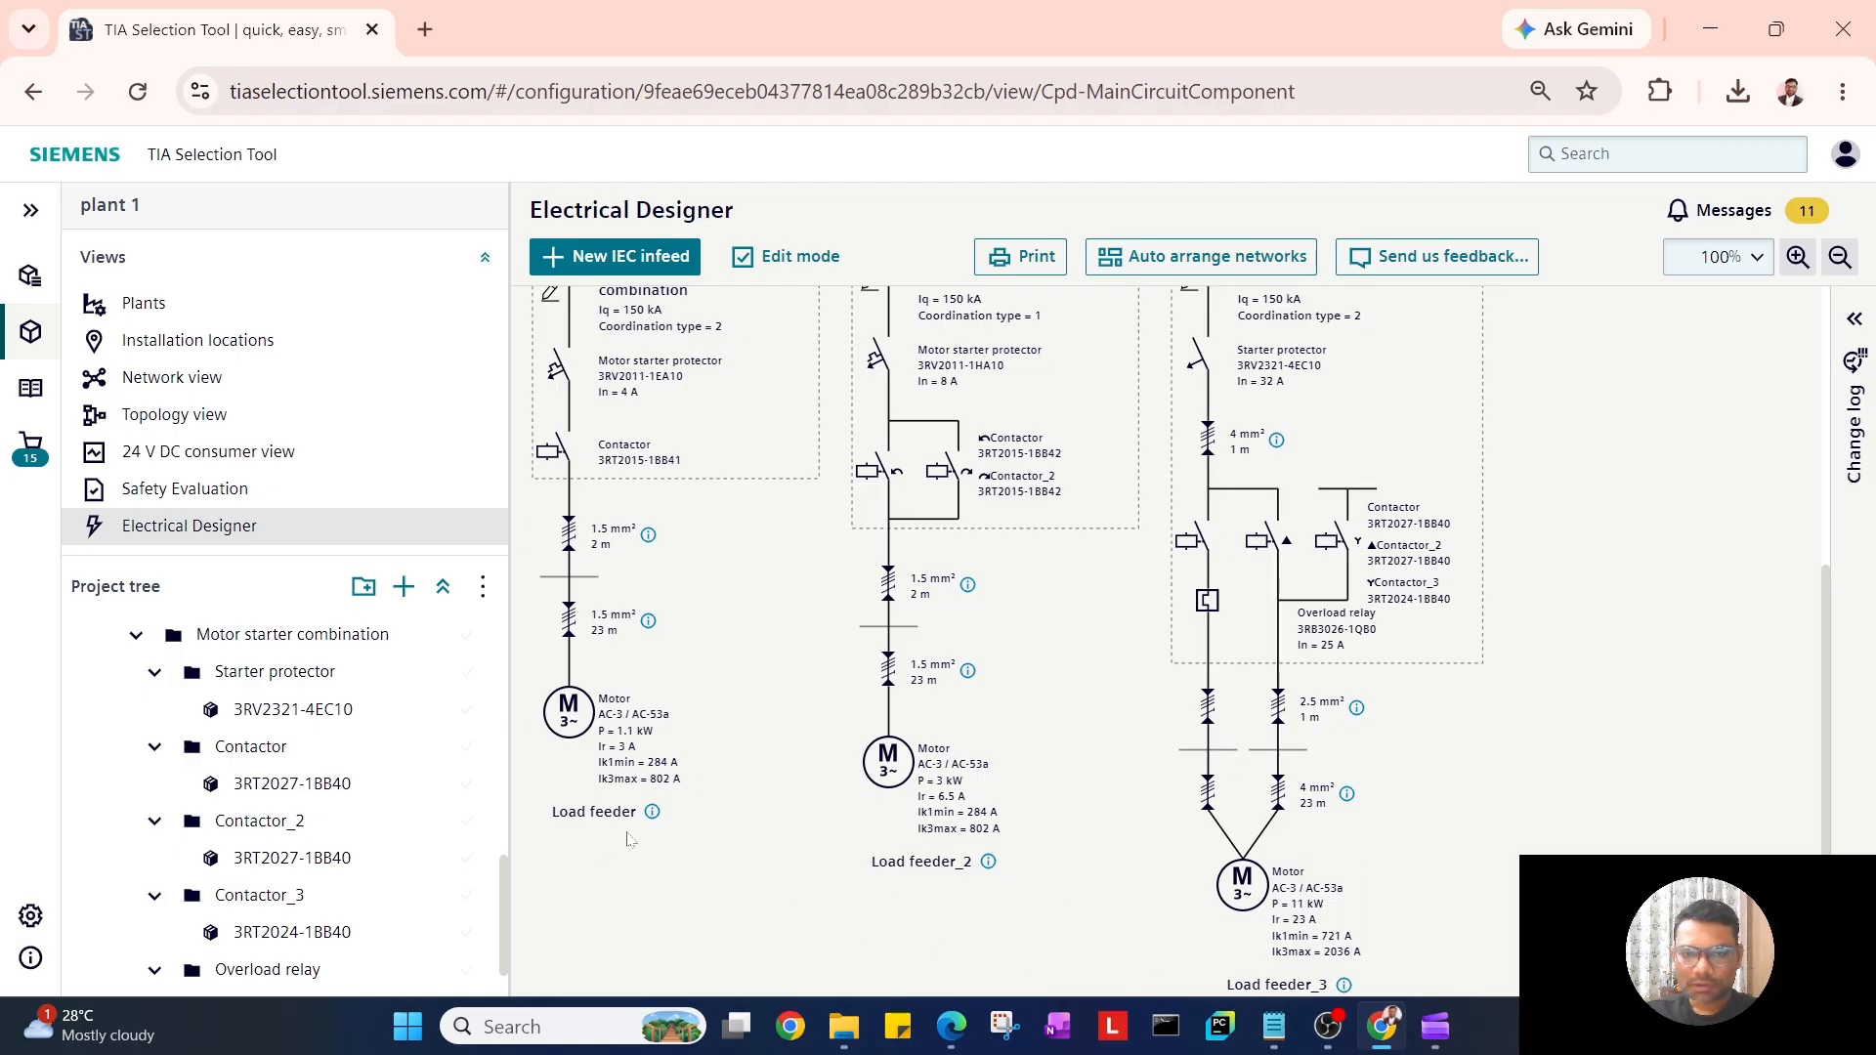
scroll(651, 828, up, 3)
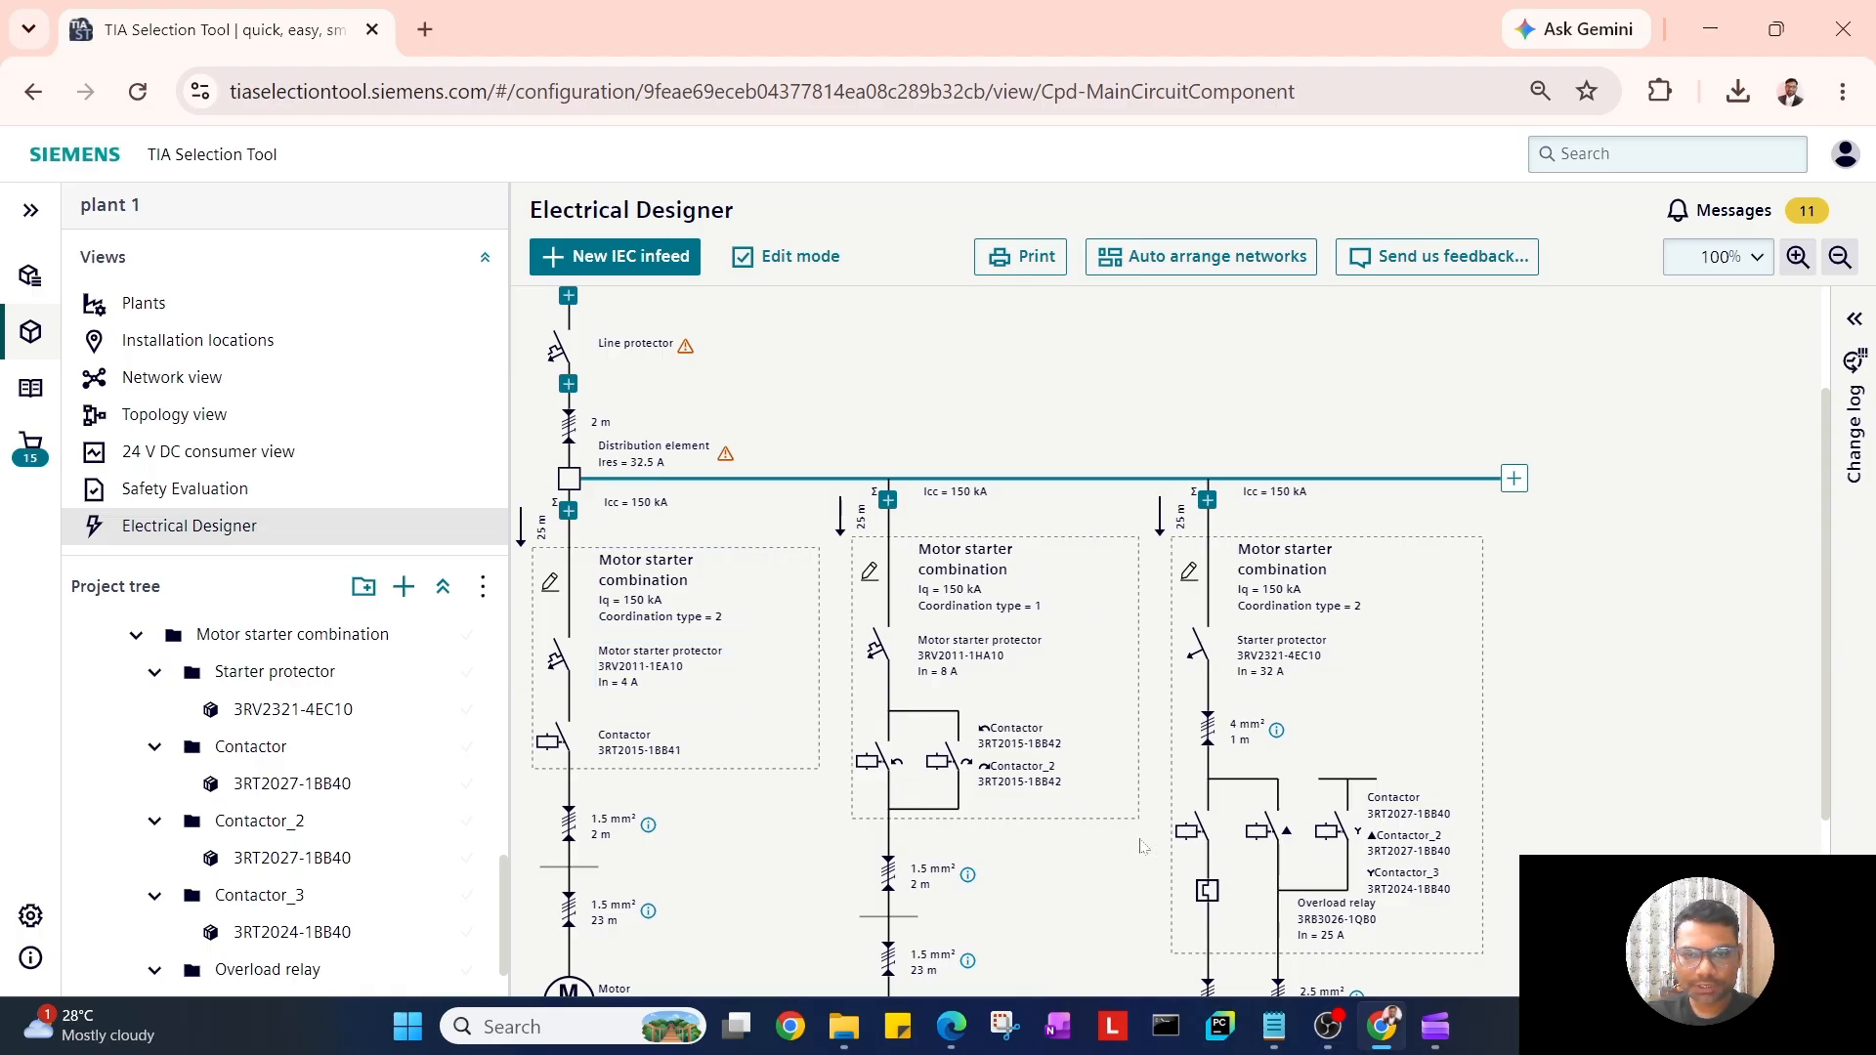
scroll(957, 835, down, 1)
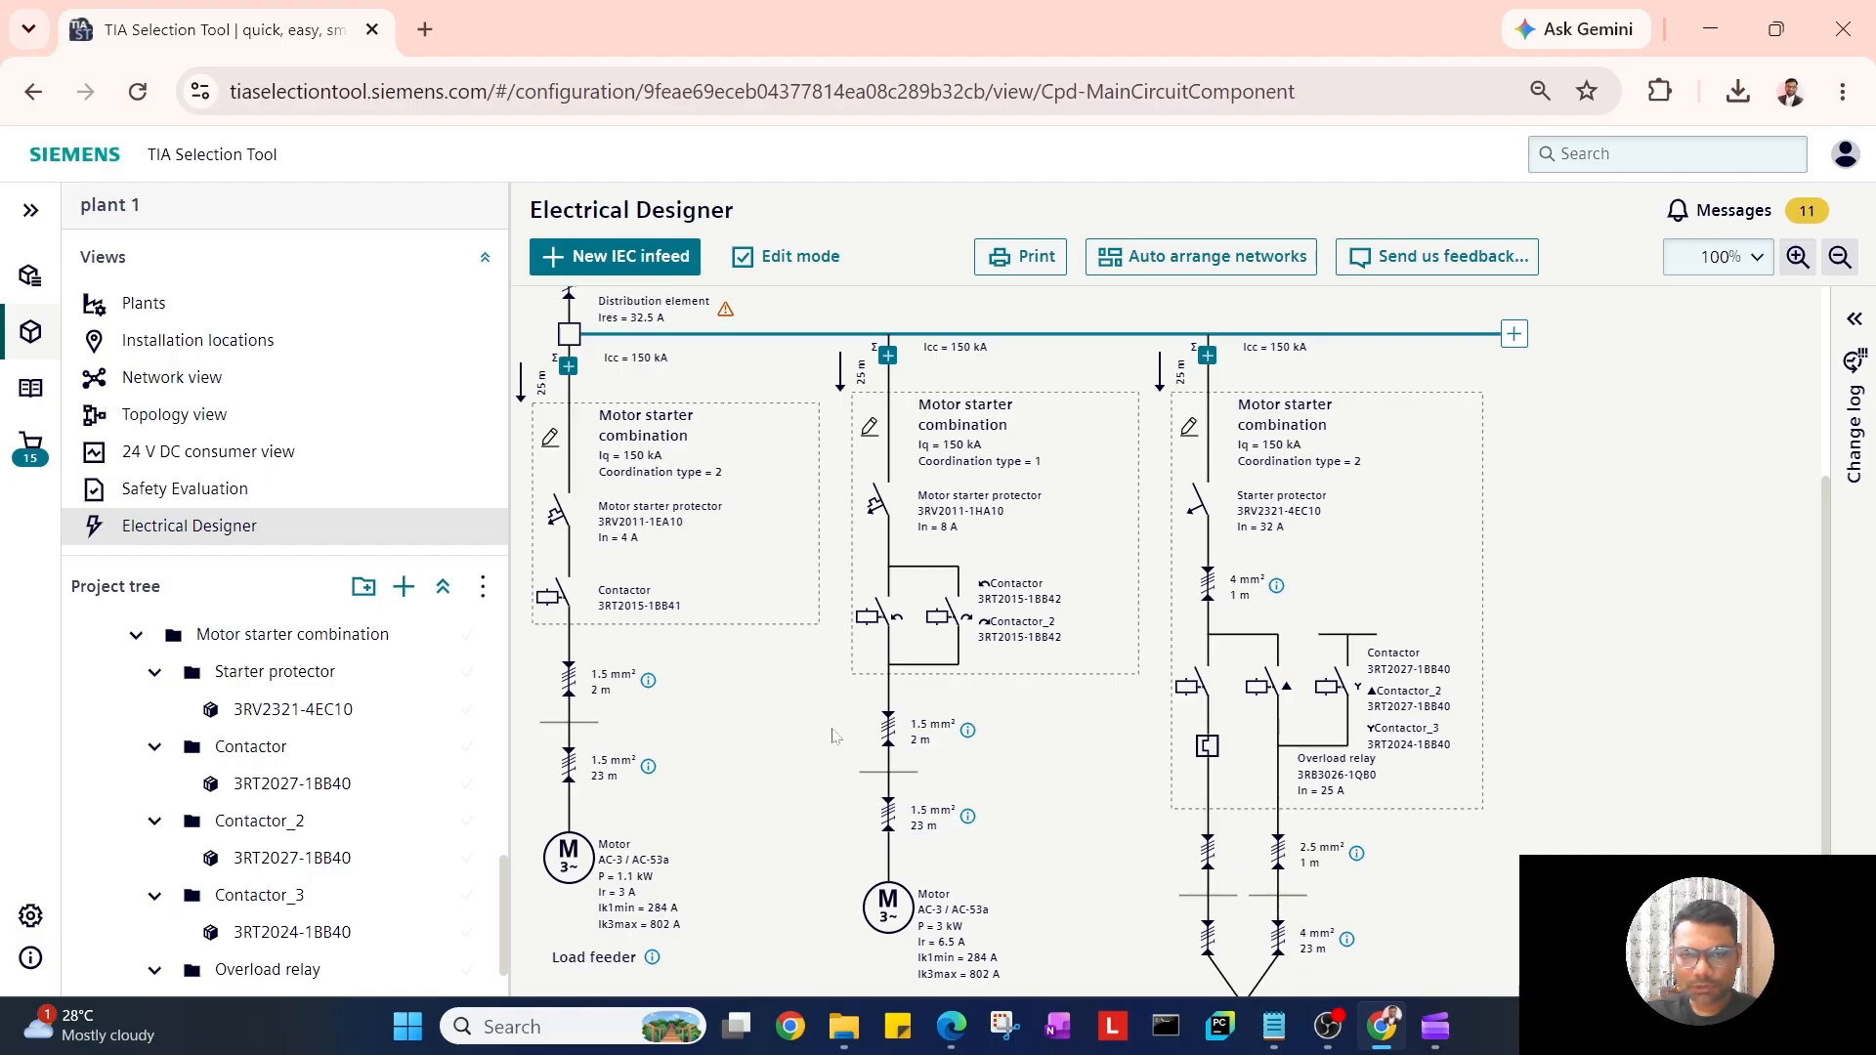
scroll(832, 733, up, 3)
scroll(819, 742, down, 4)
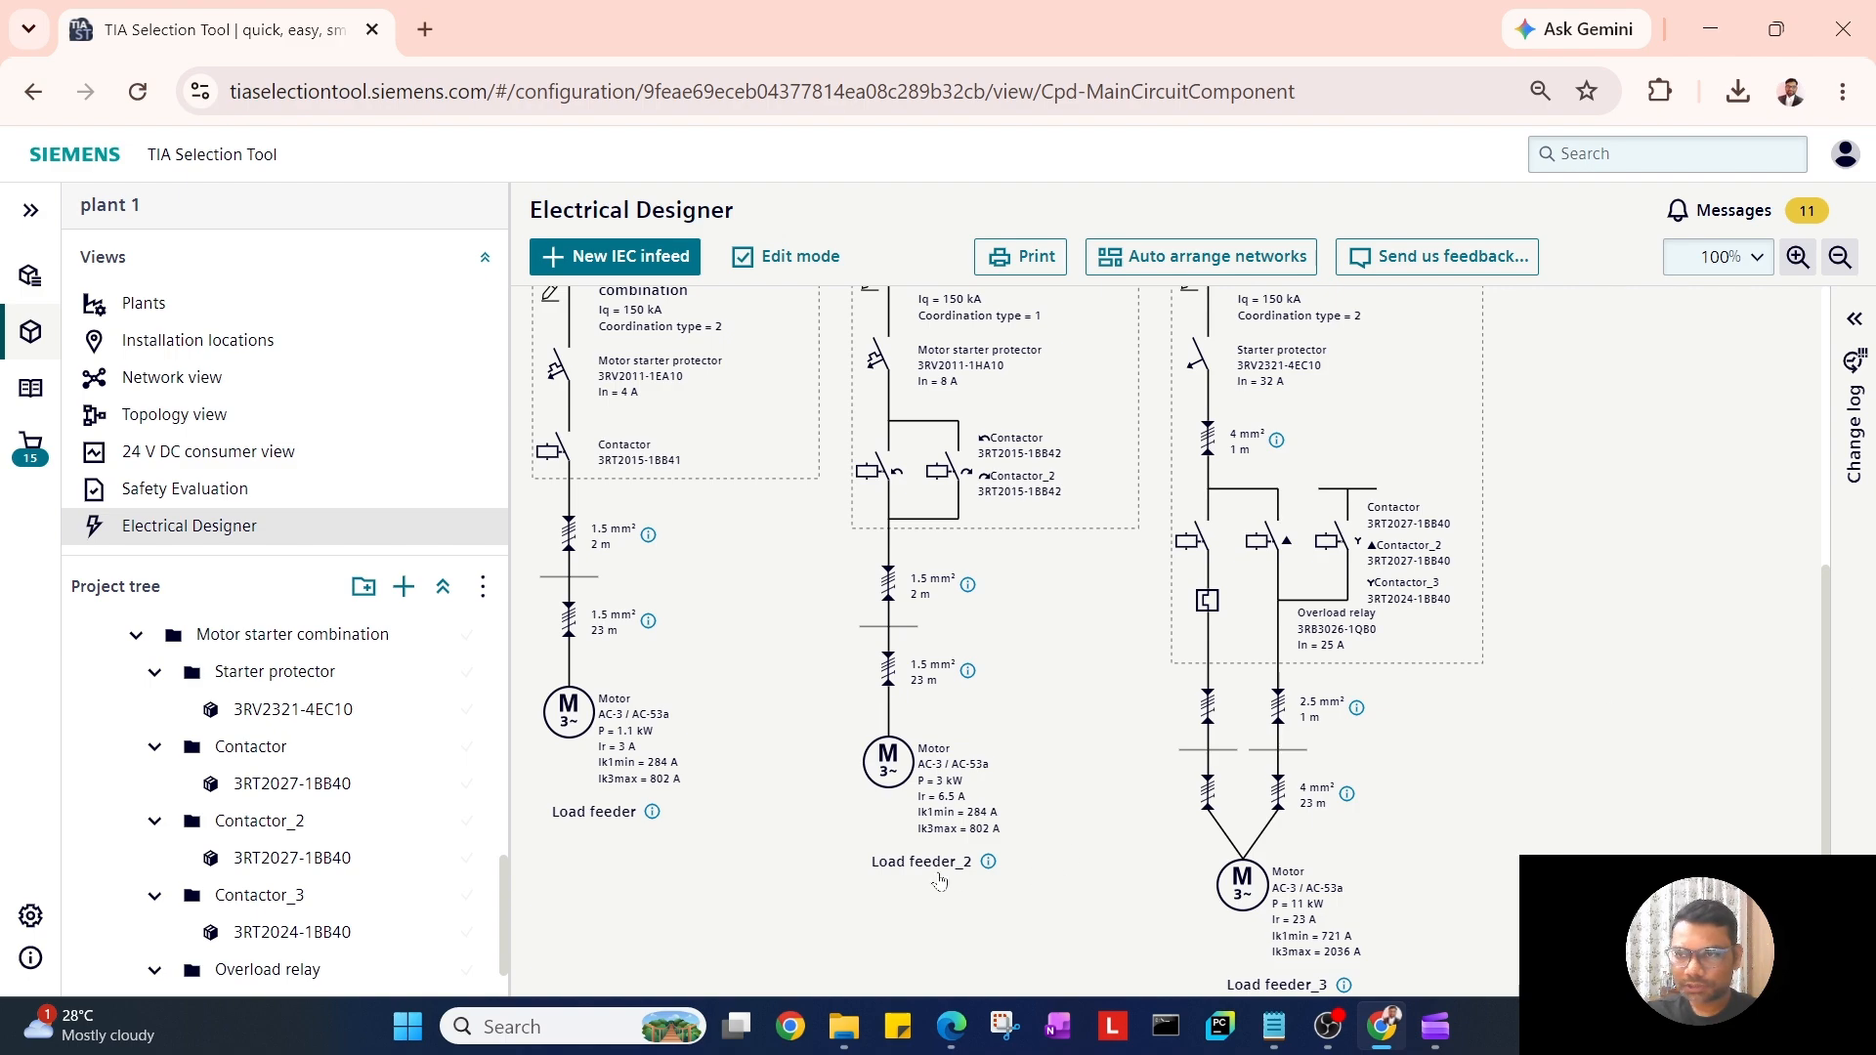
click(580, 816)
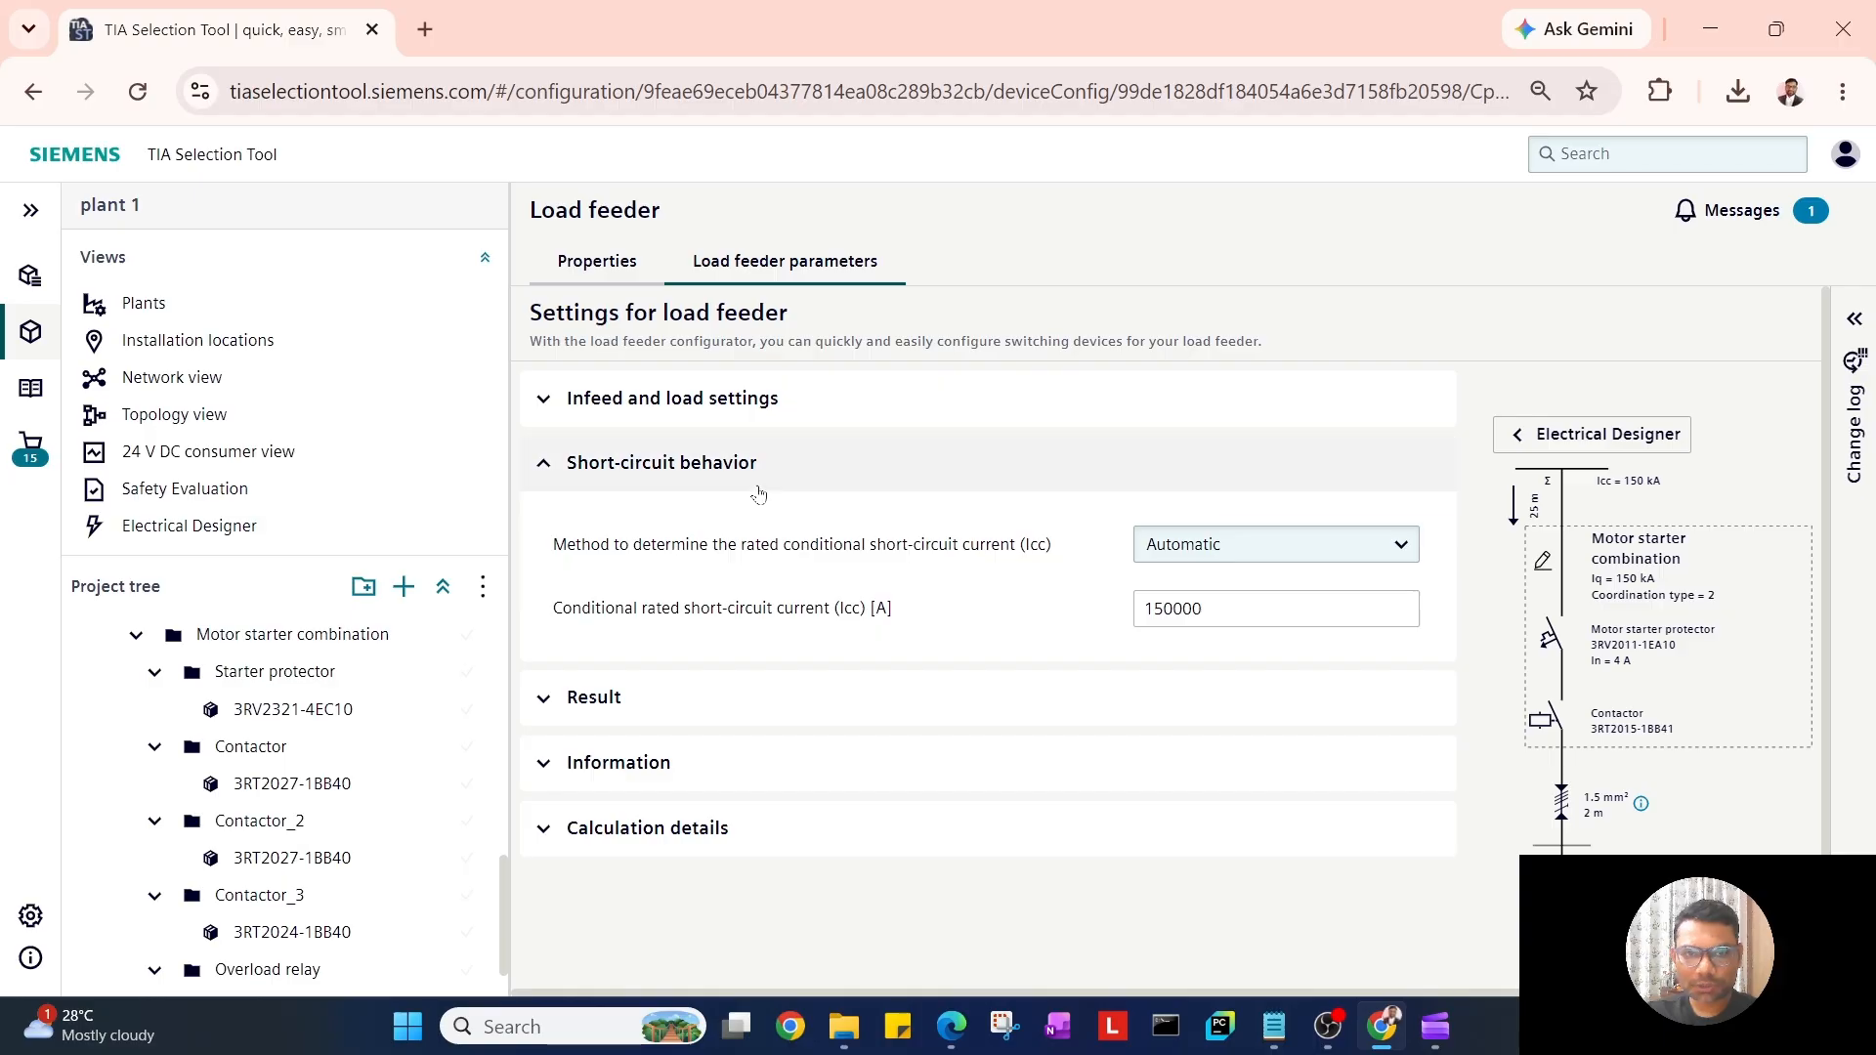
click(1532, 563)
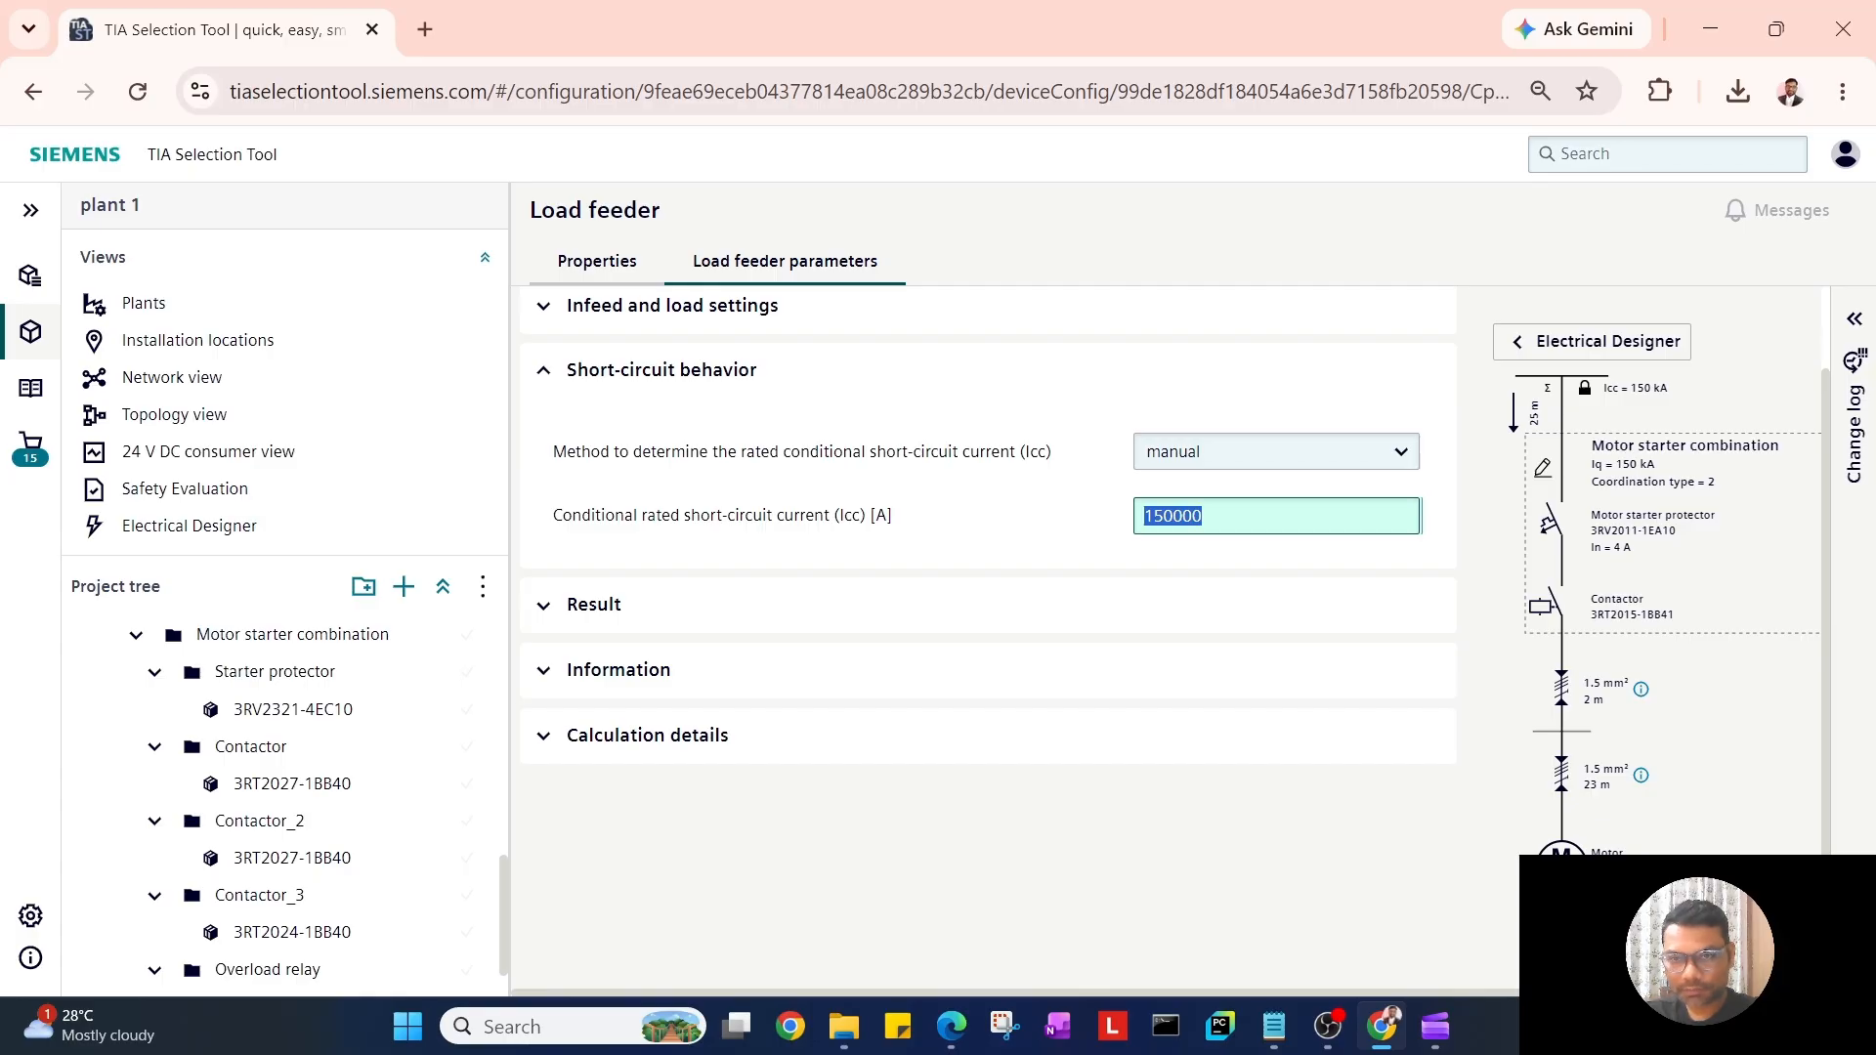
text(3)
click(1058, 541)
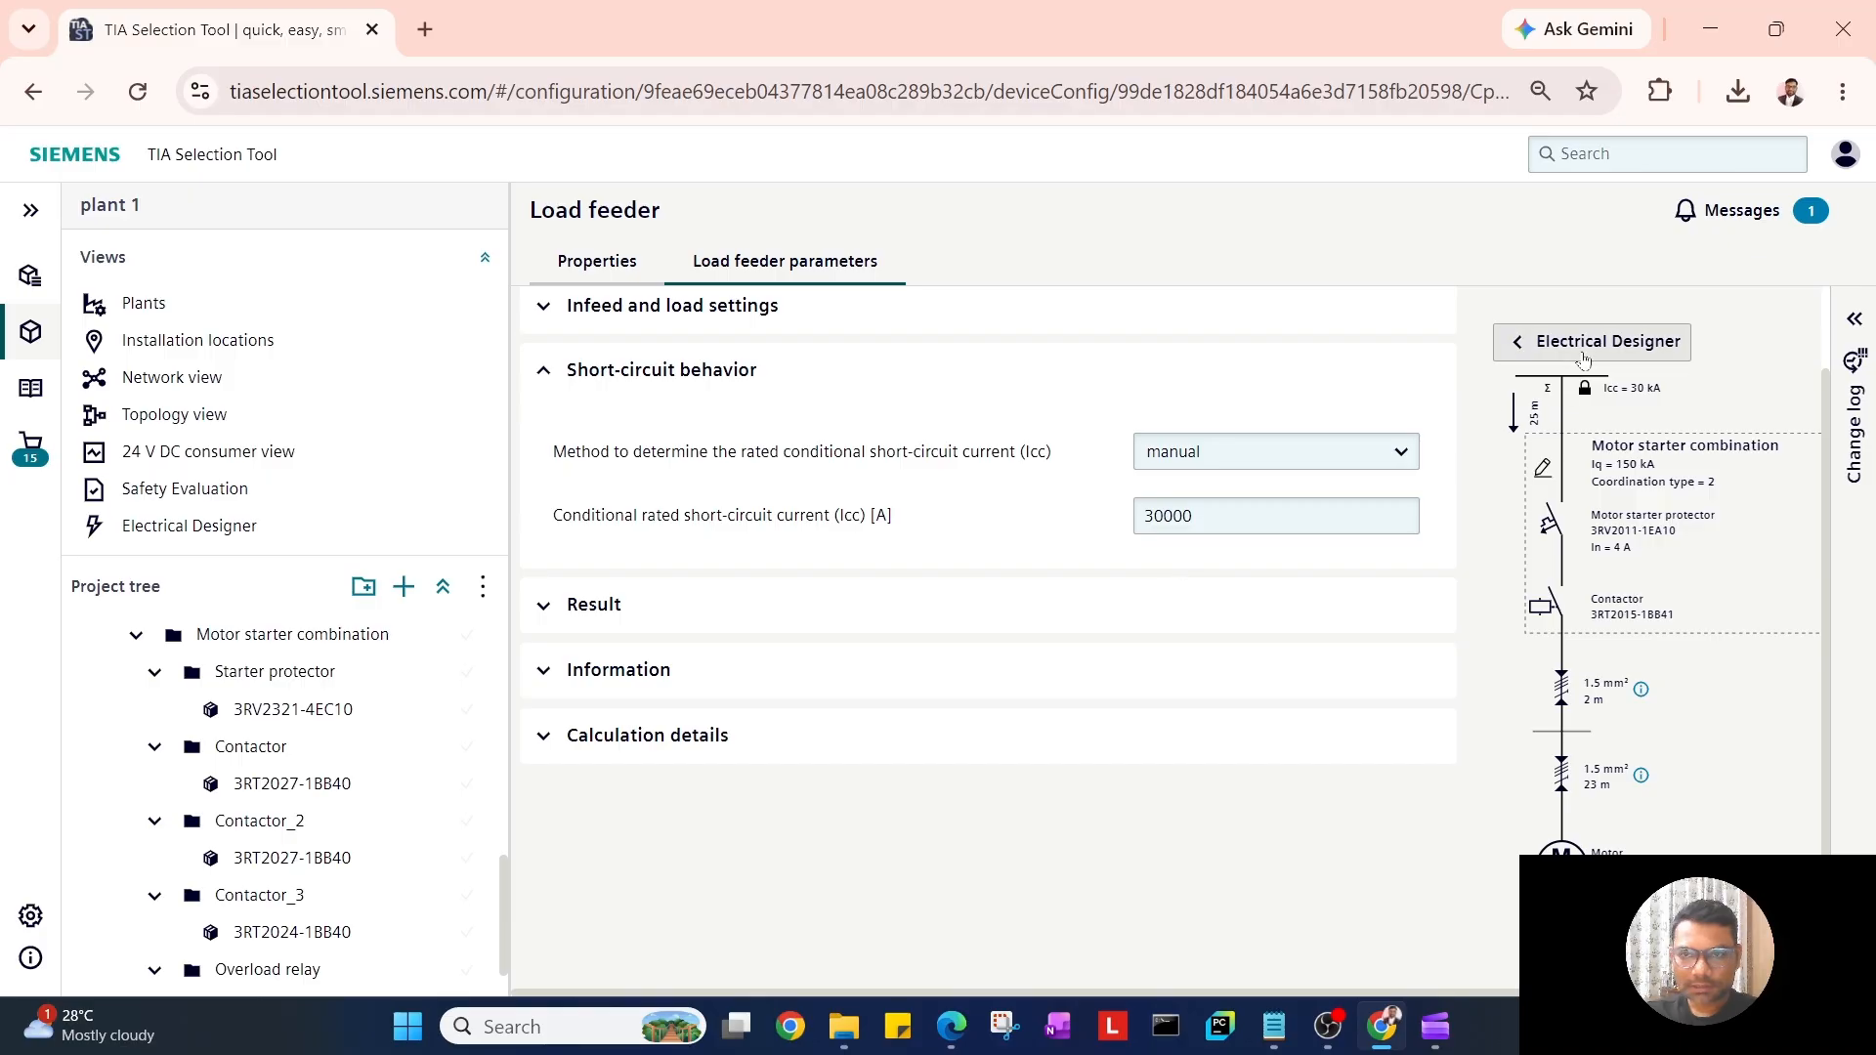
click(1593, 342)
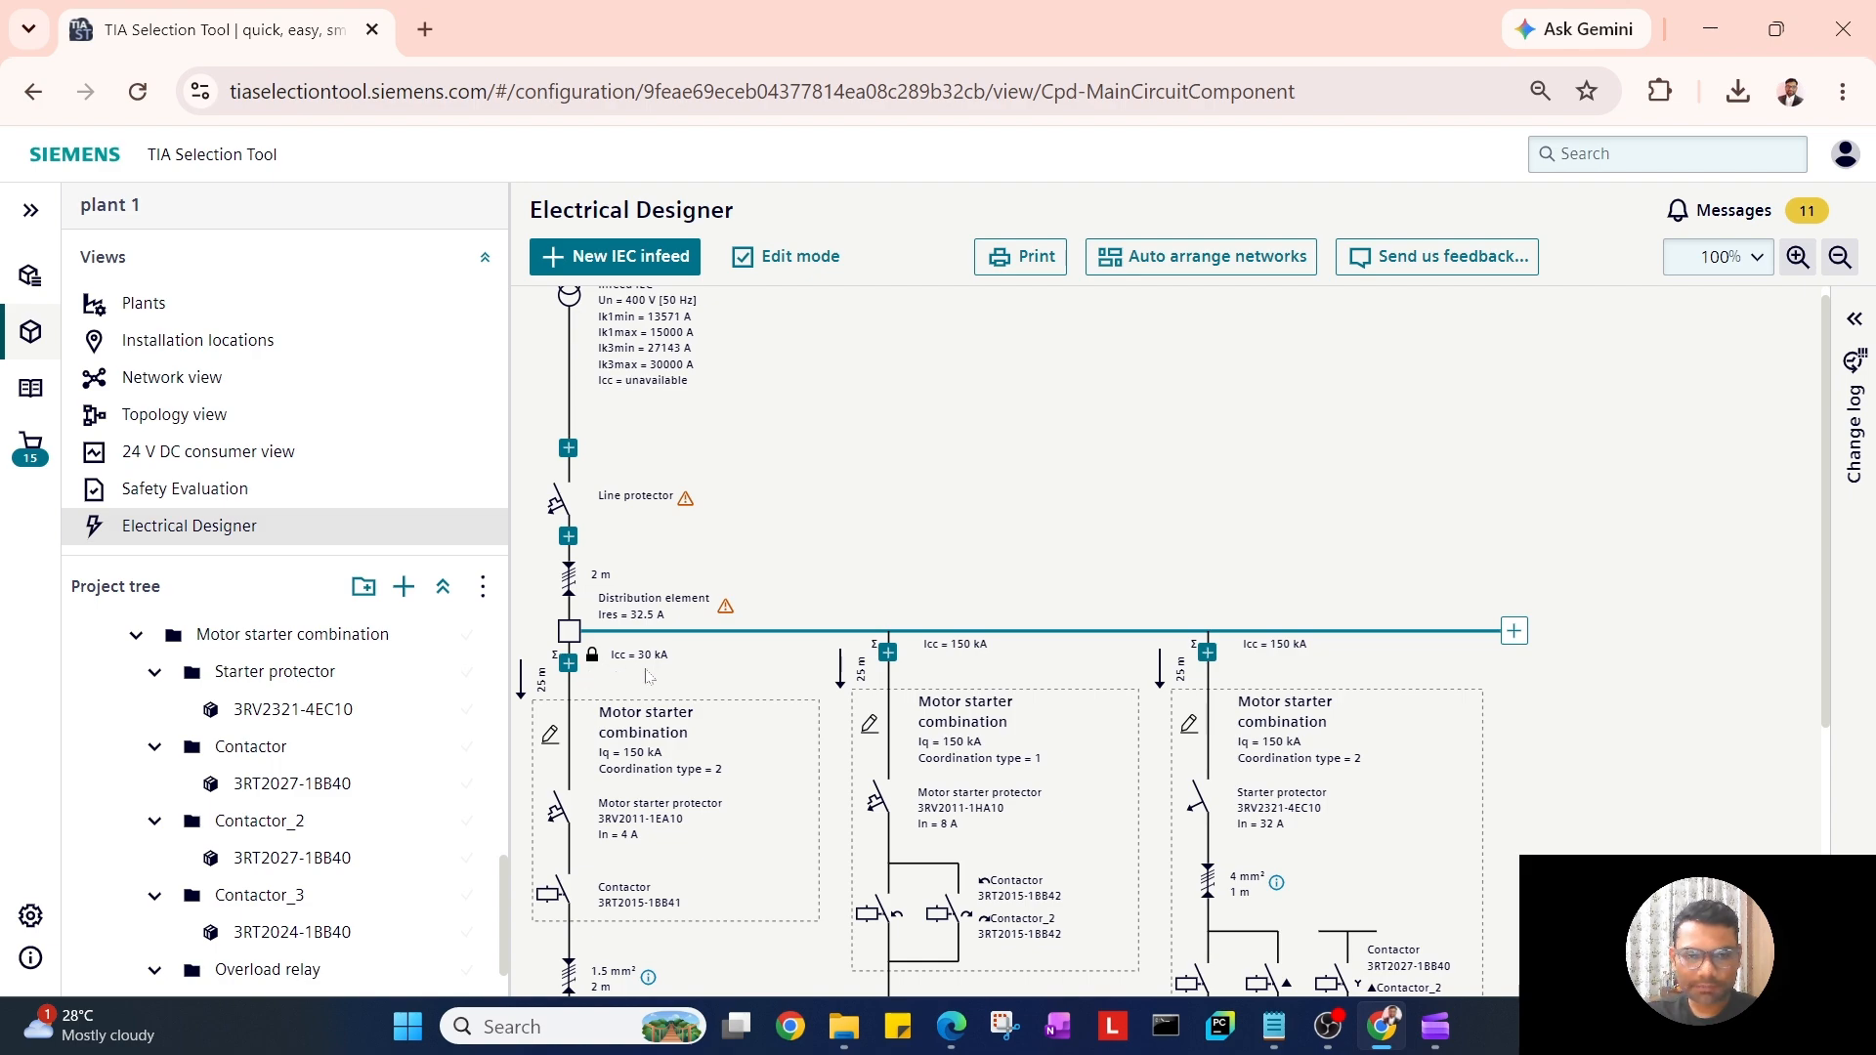
Step: Create the 3VA1040-4ED32-0AA0 device for the line protector below the infeed and return to the Electrical Designer
scroll(645, 676, down, 3)
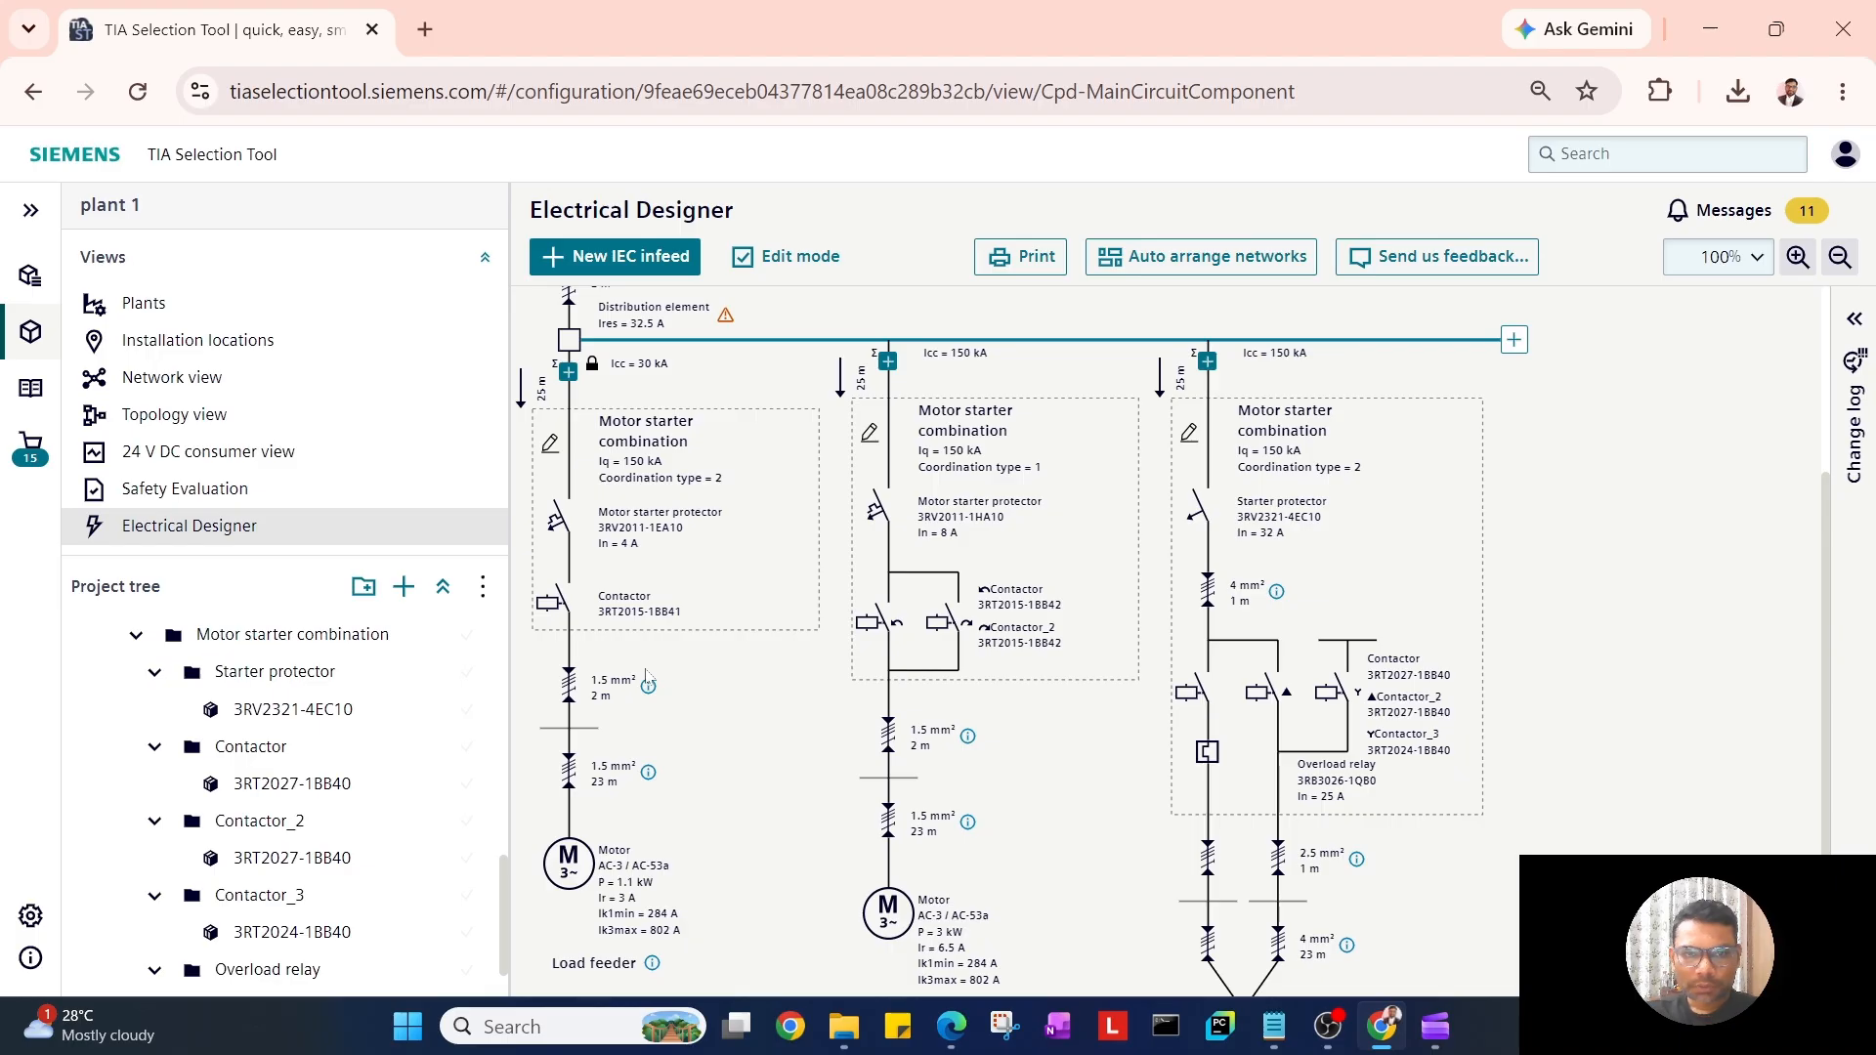
scroll(590, 500, up, 3)
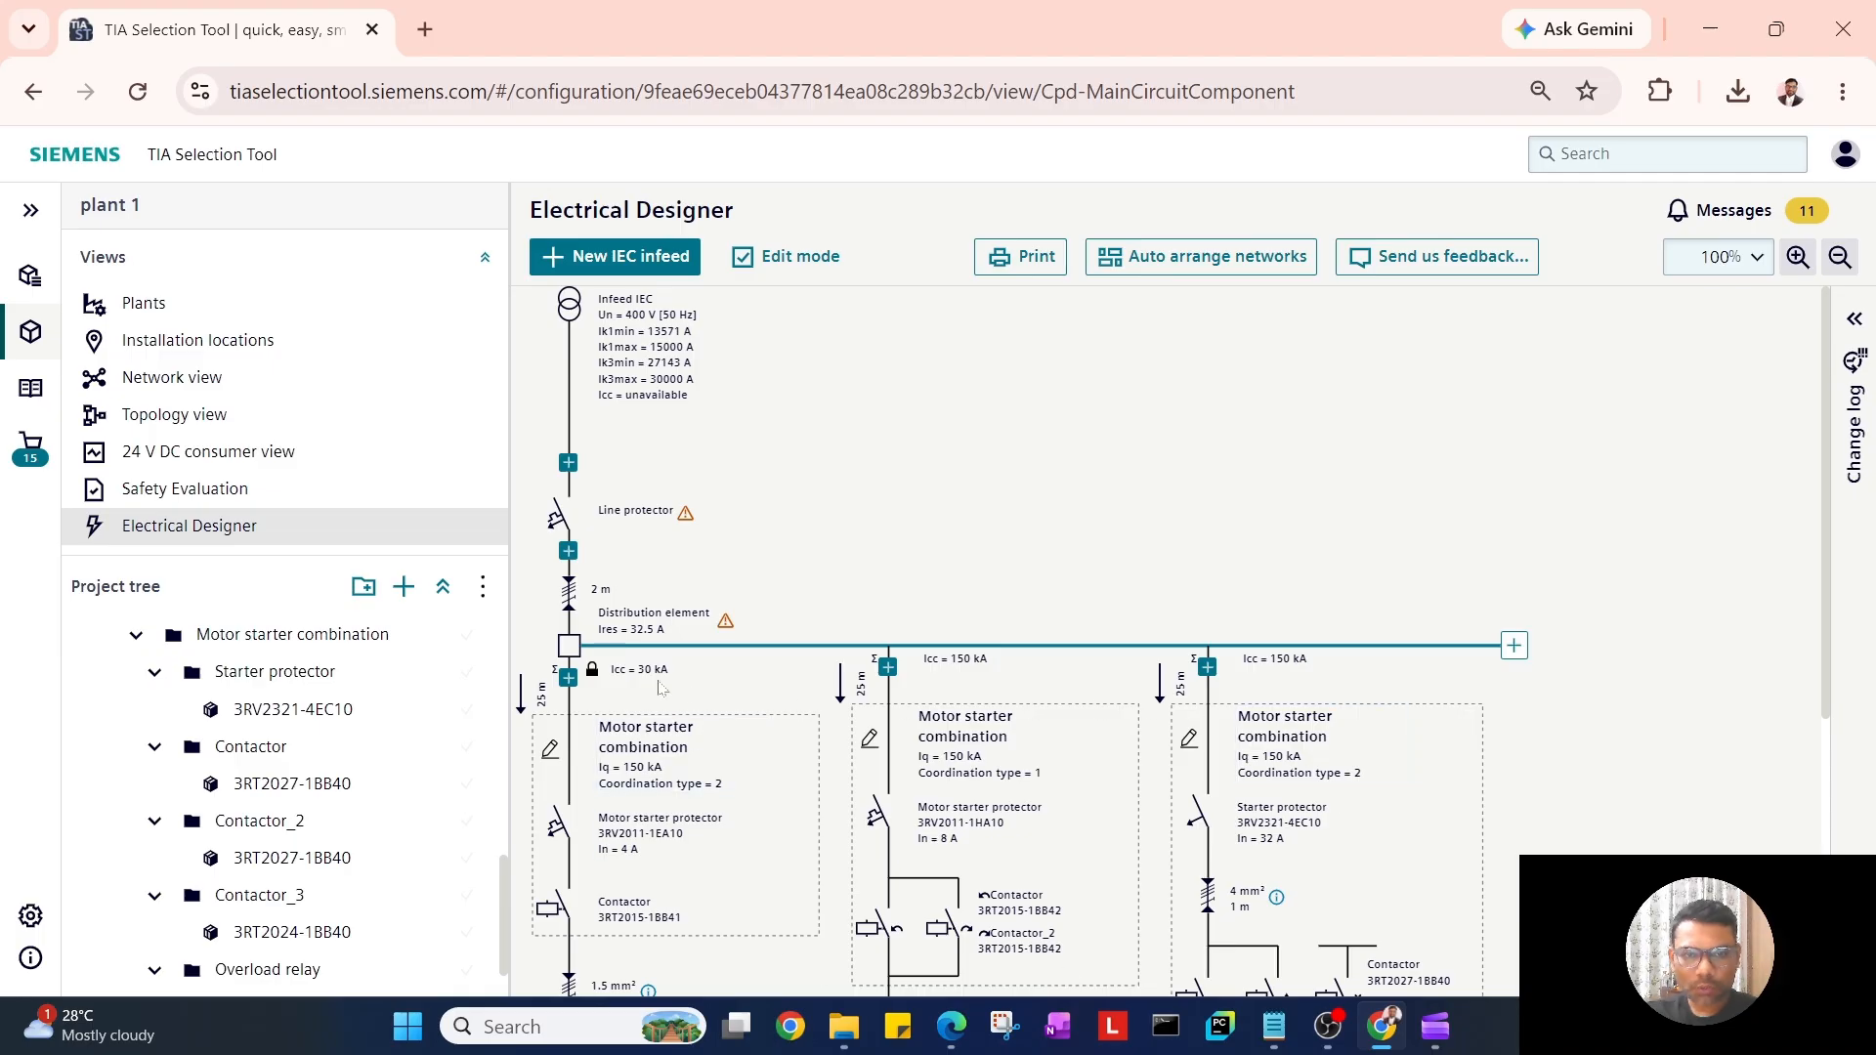
double_click(560, 519)
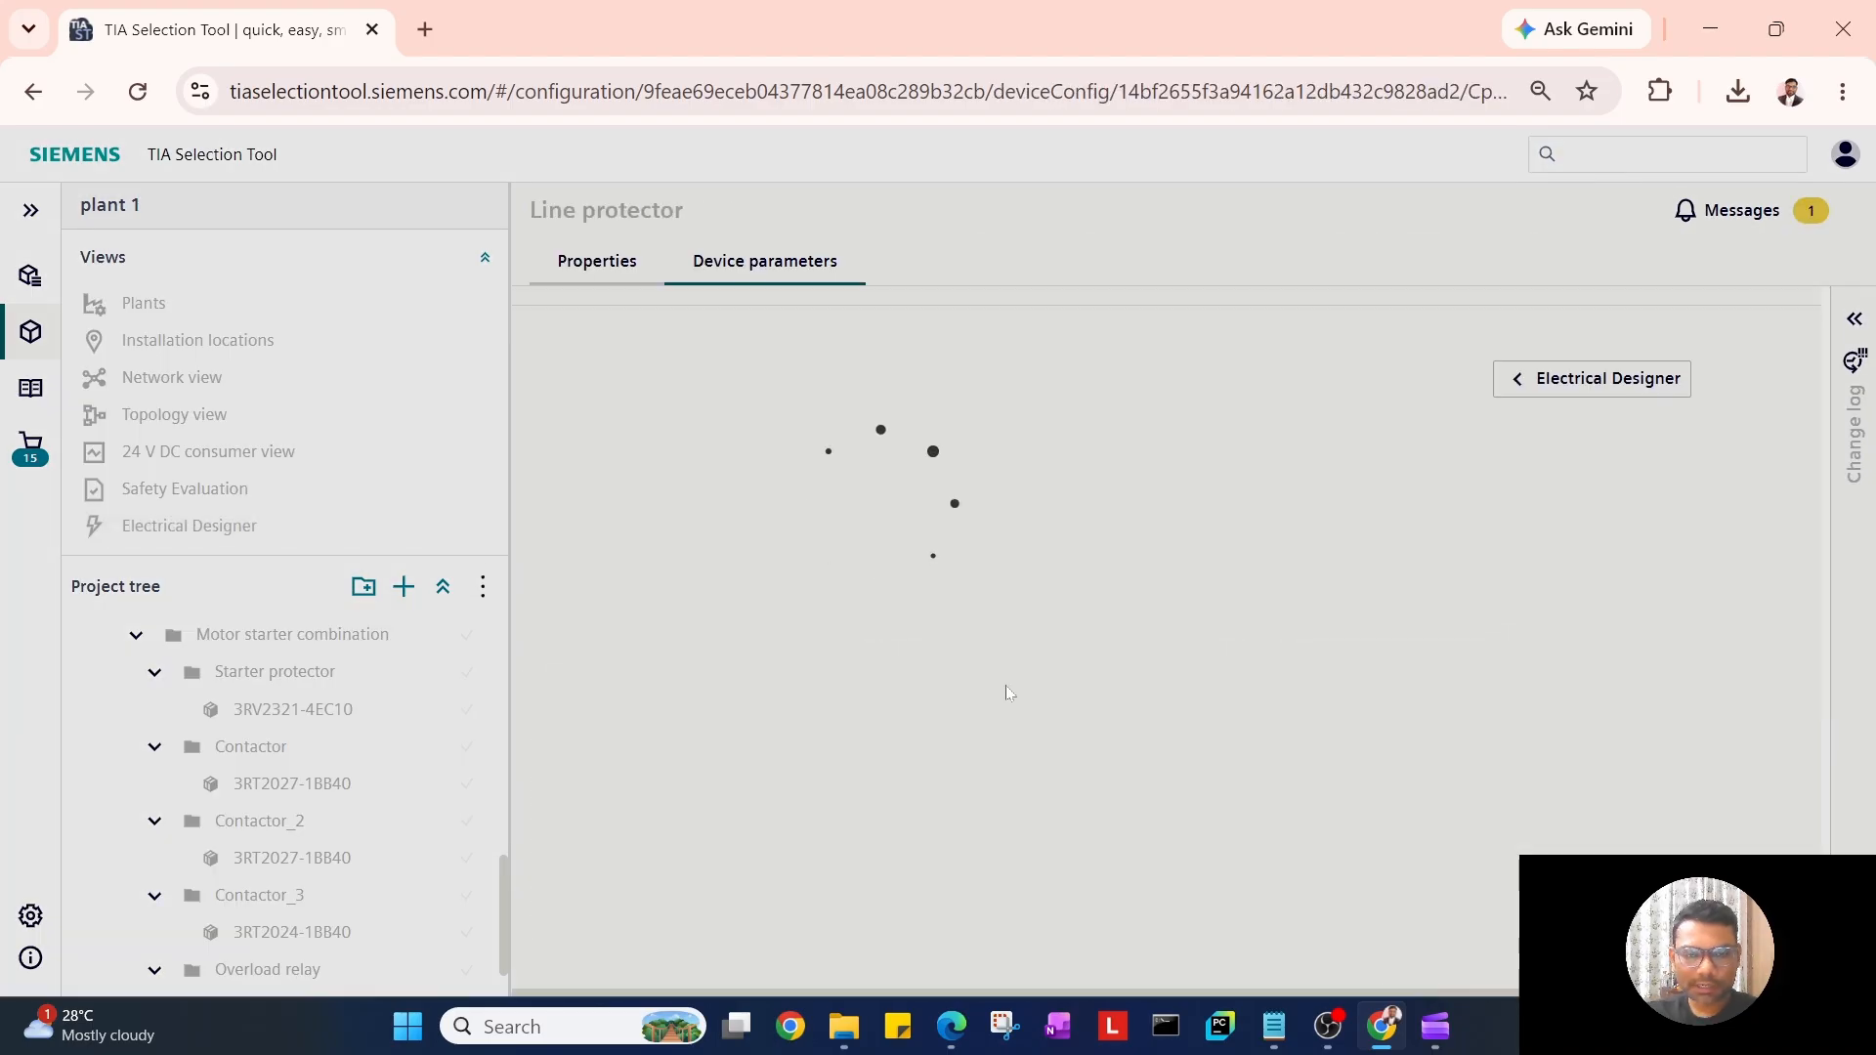
scroll(1006, 693, down, 9)
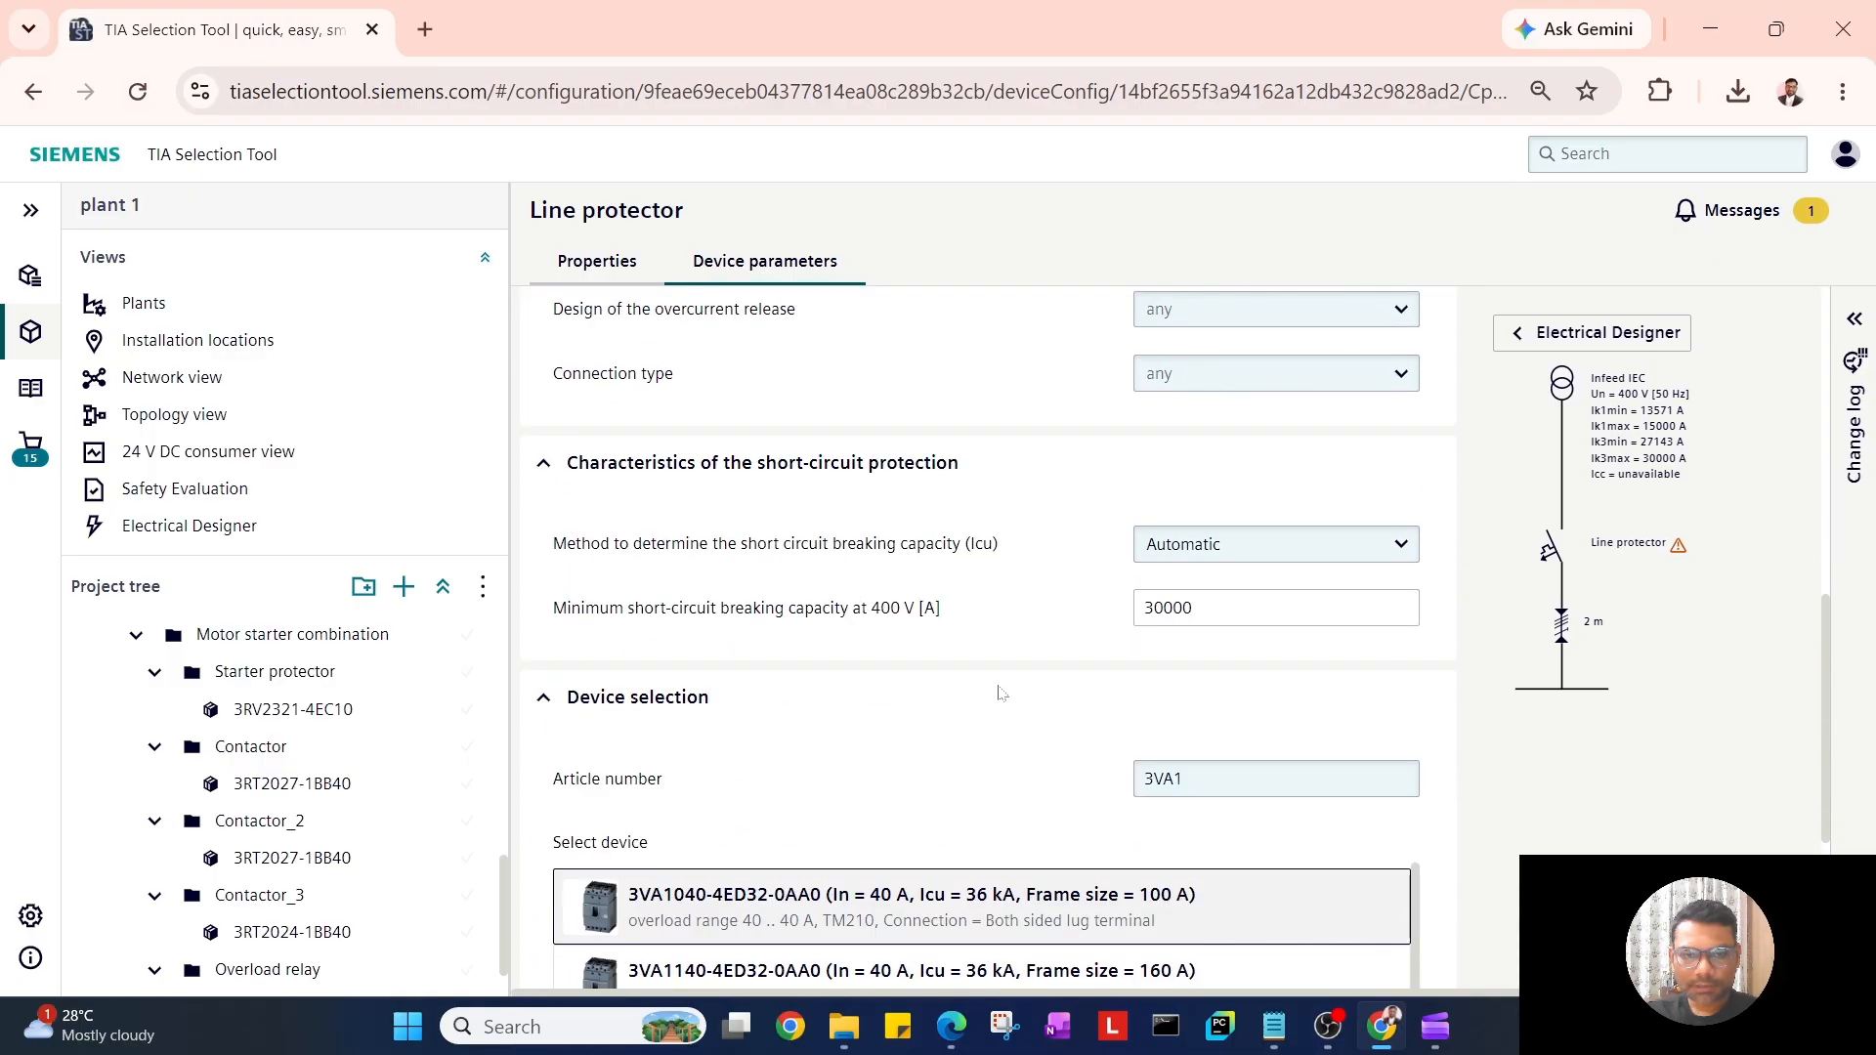
scroll(1001, 693, down, 4)
click(696, 845)
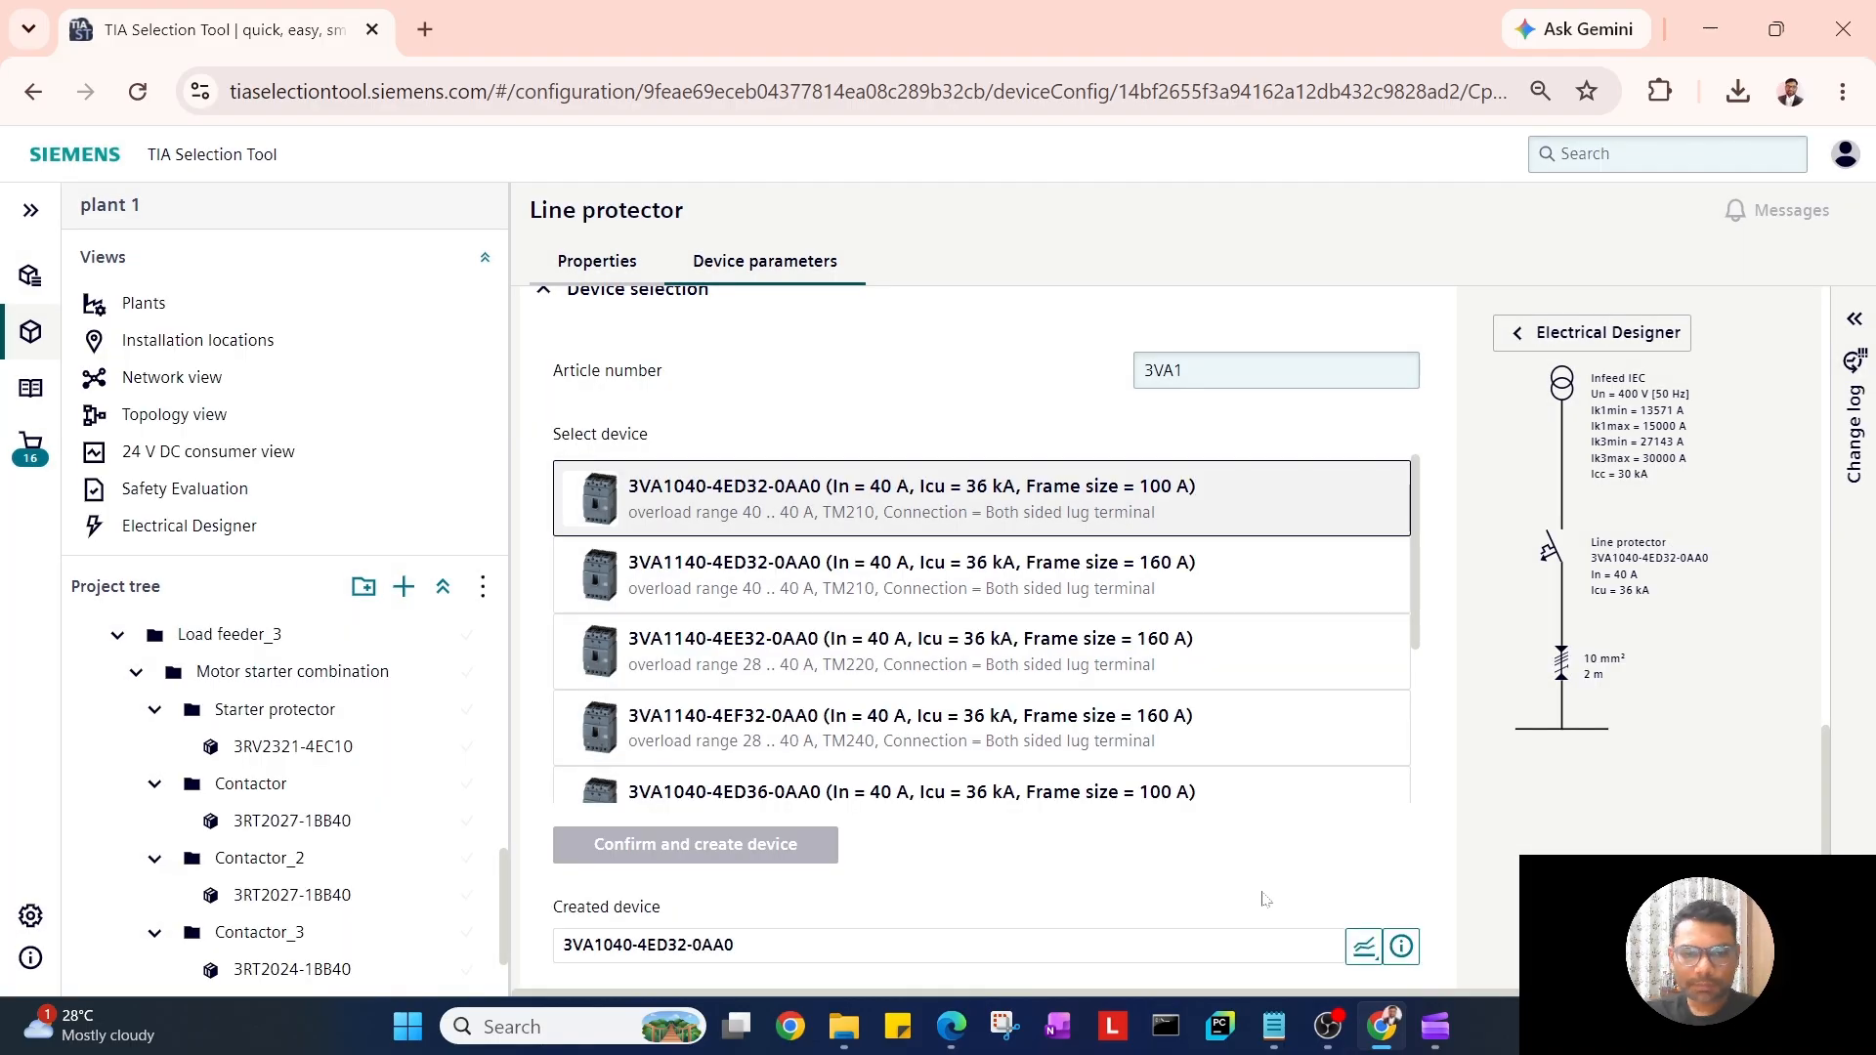
click(1593, 333)
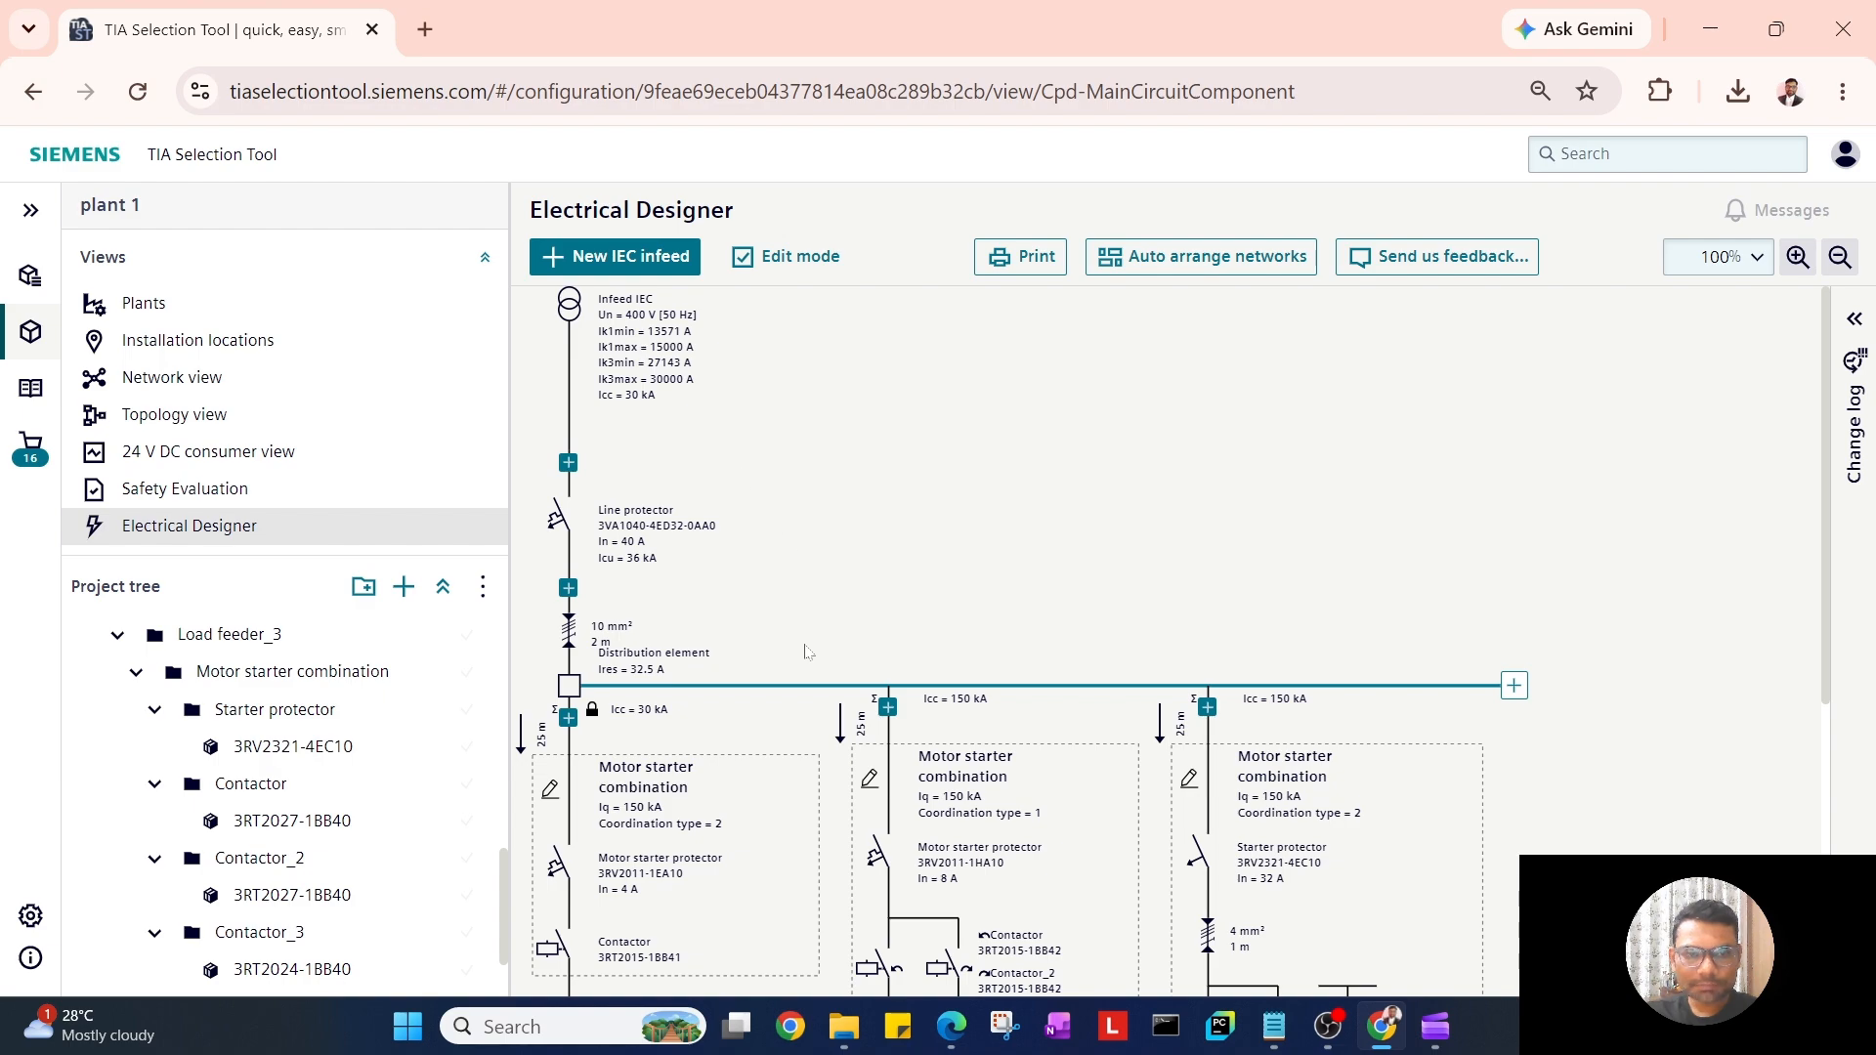
Step: Check the completed load feeders and the order list of devices, and reopen project plant 1
scroll(807, 652, down, 3)
scroll(790, 678, down, 2)
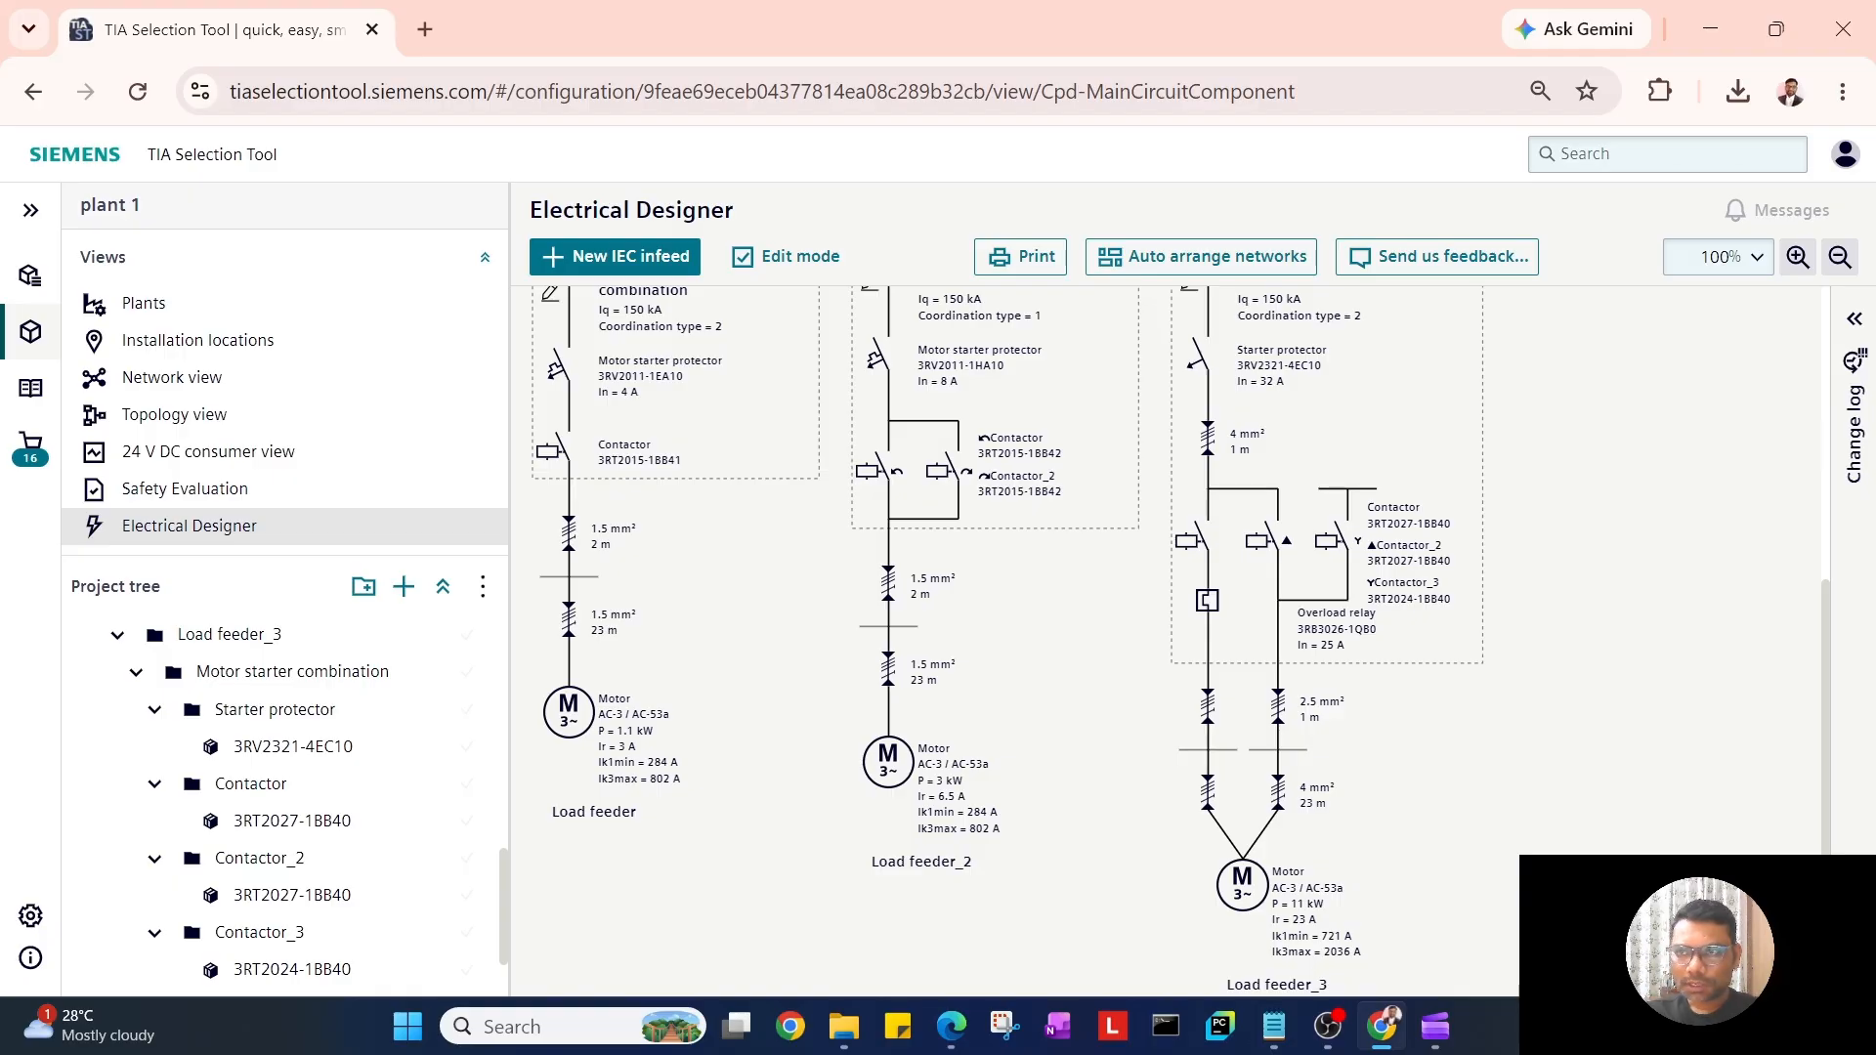
click(30, 447)
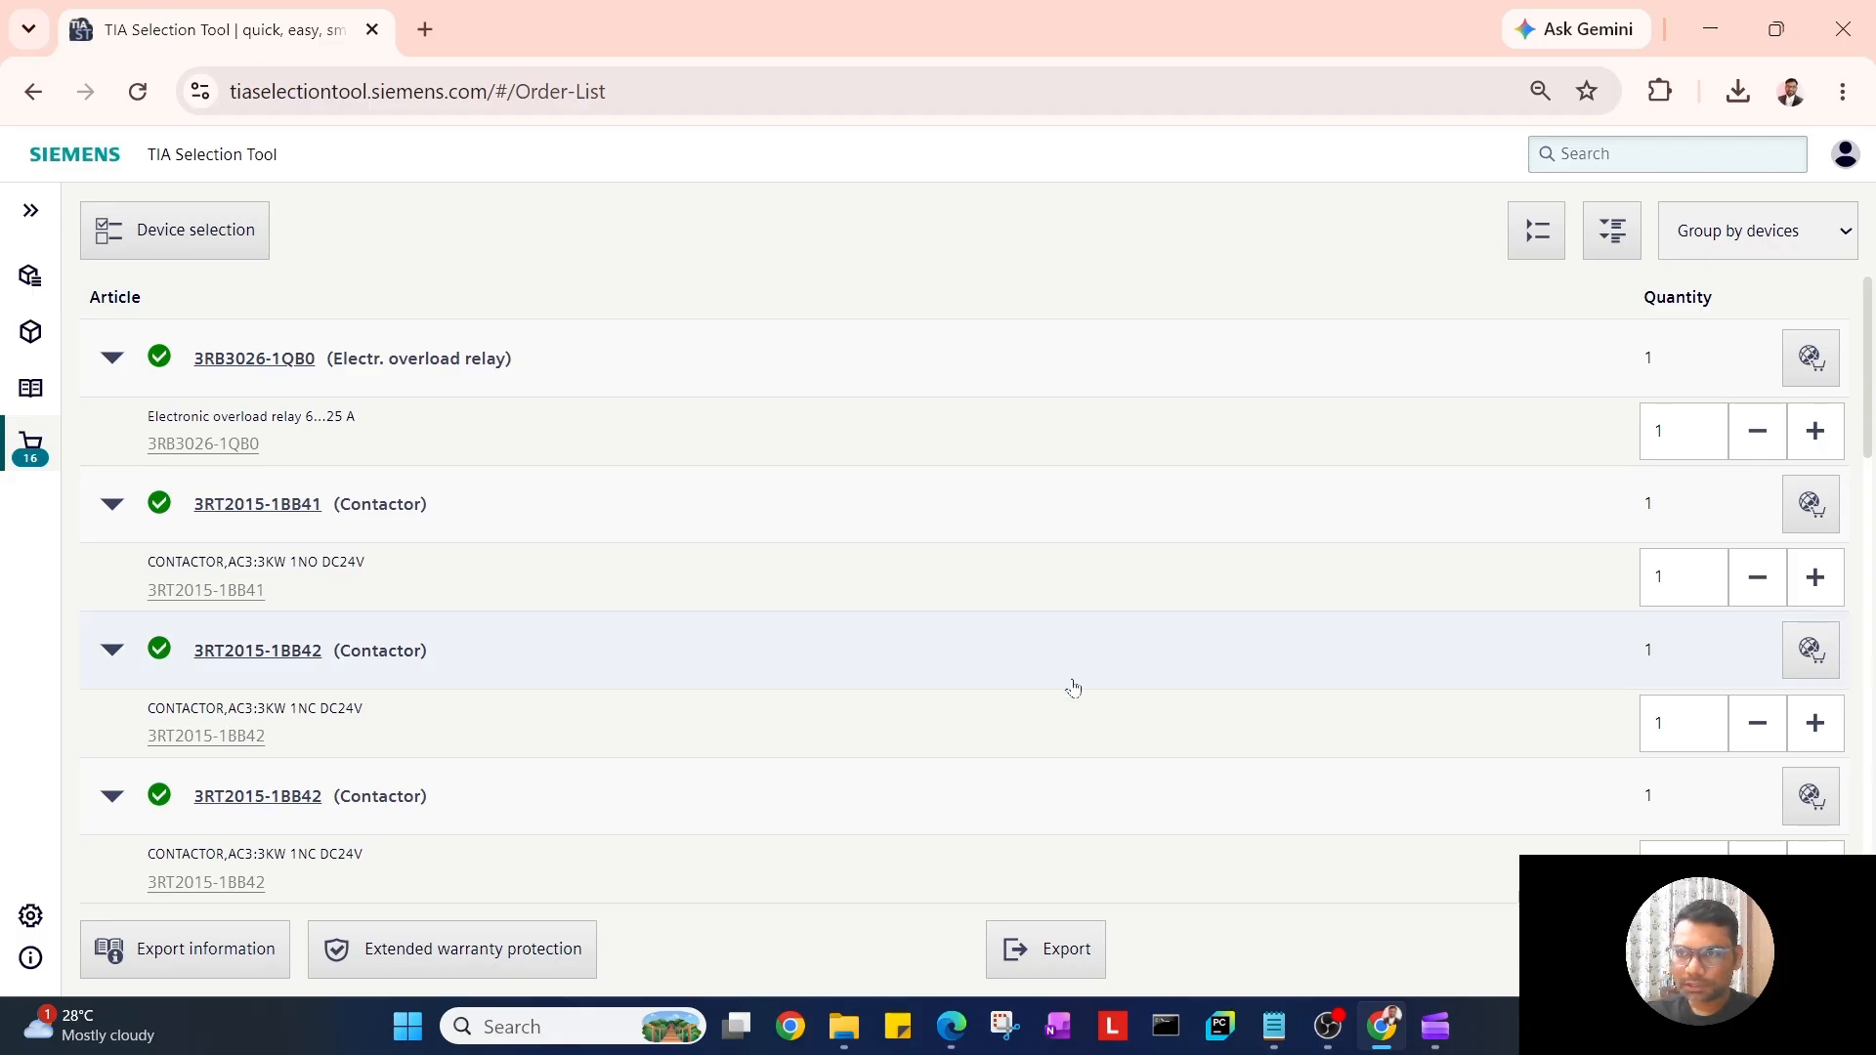
click(31, 280)
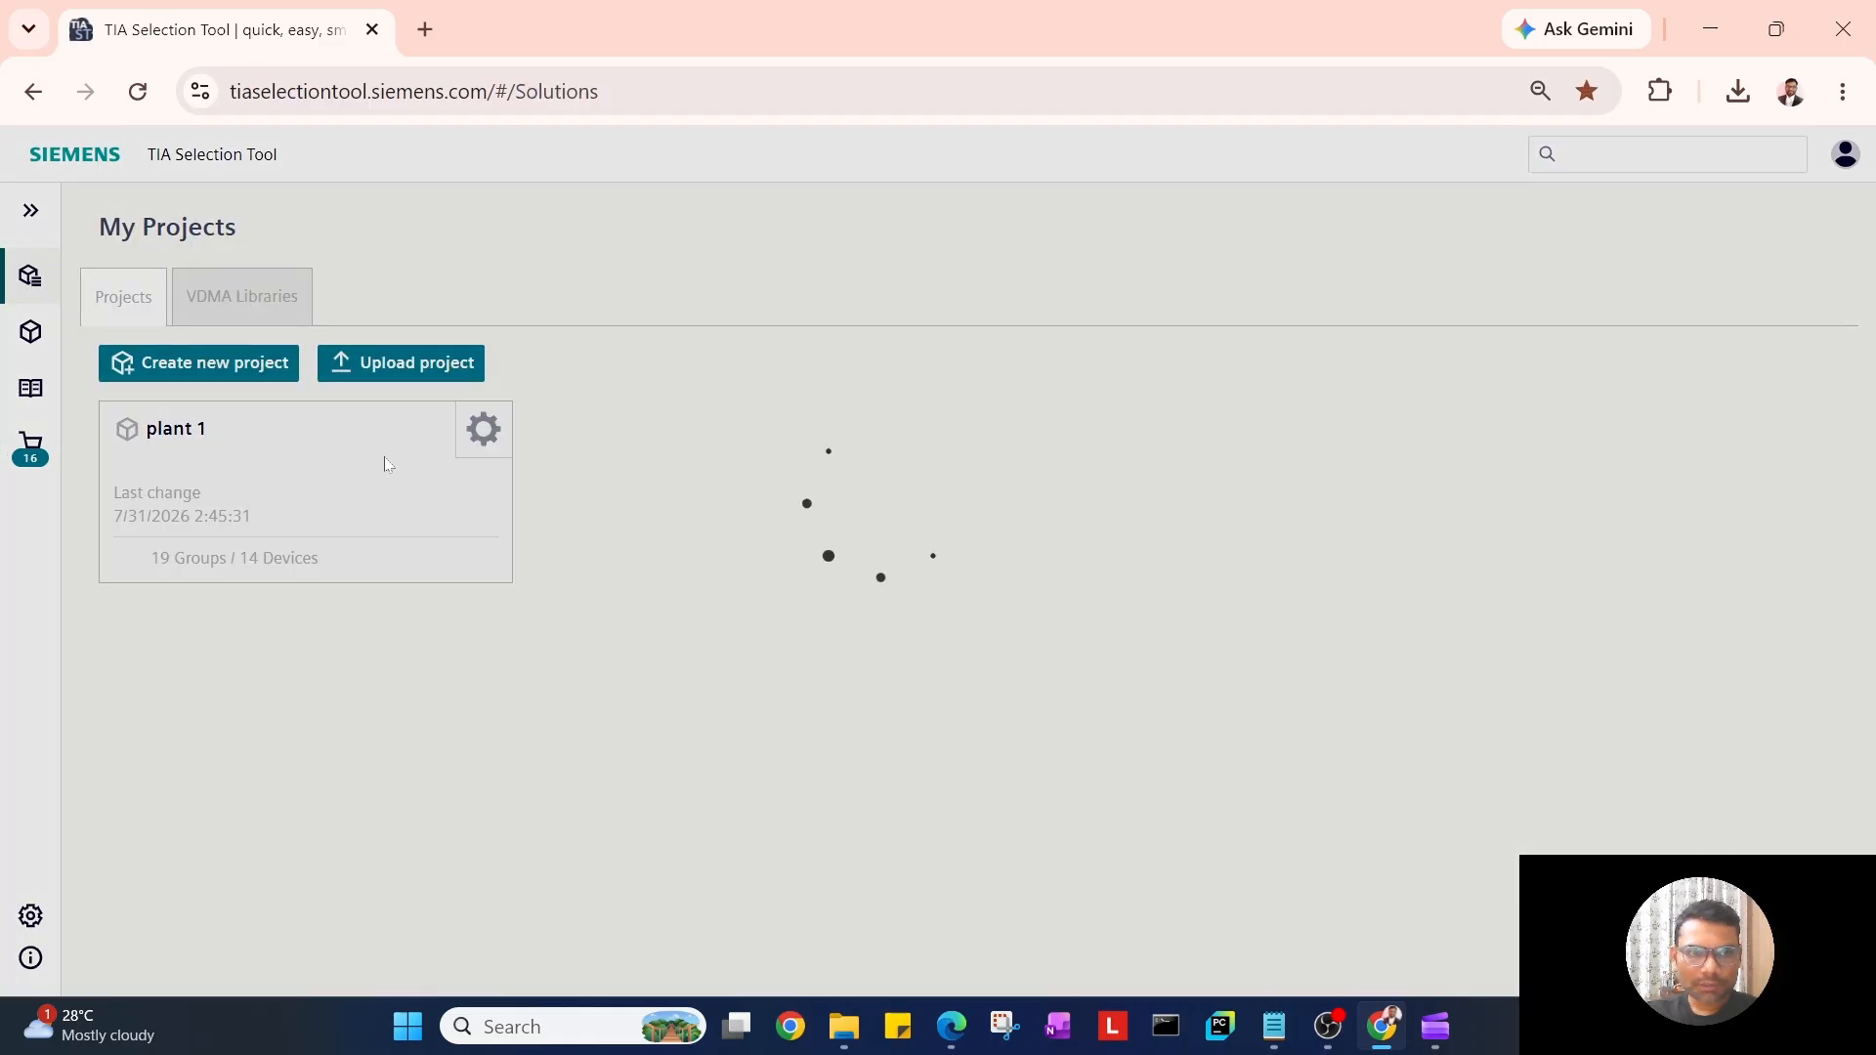
click(384, 455)
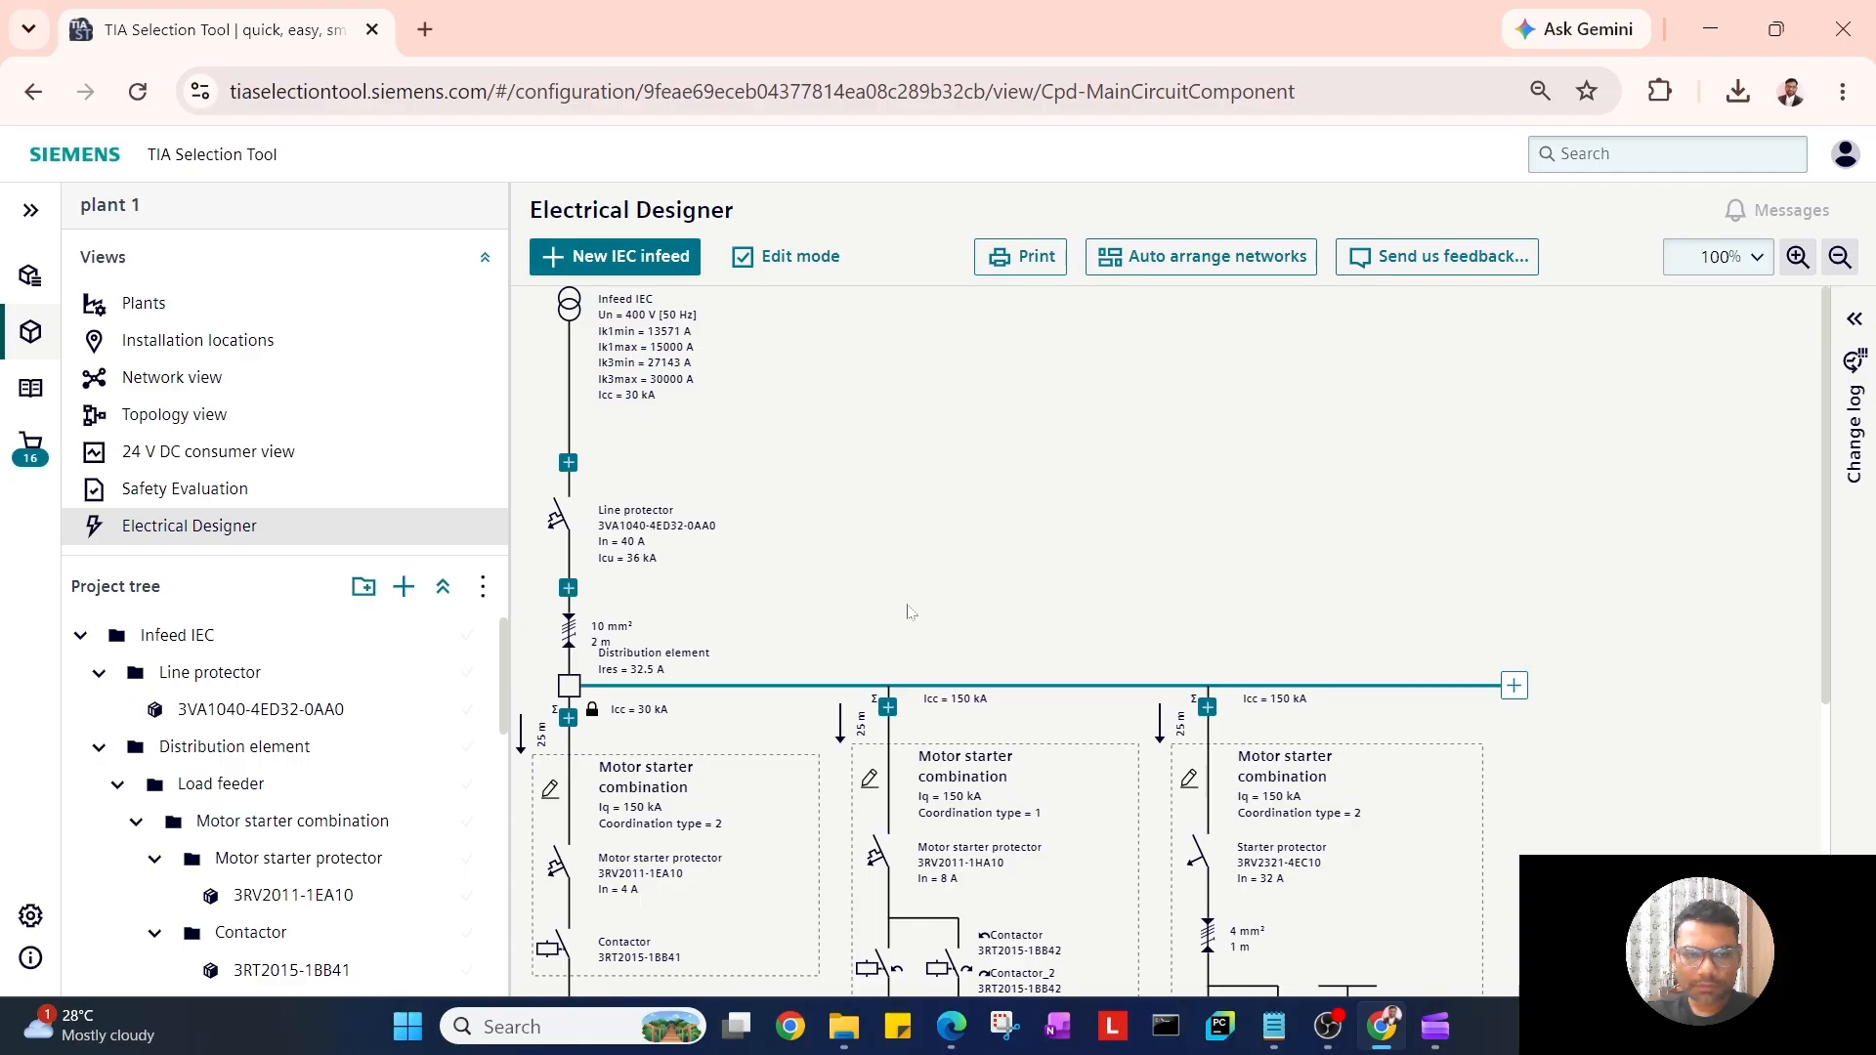
Step: Open the print preview of the network documentation, examine its calculation pages and close it without saving
click(1026, 265)
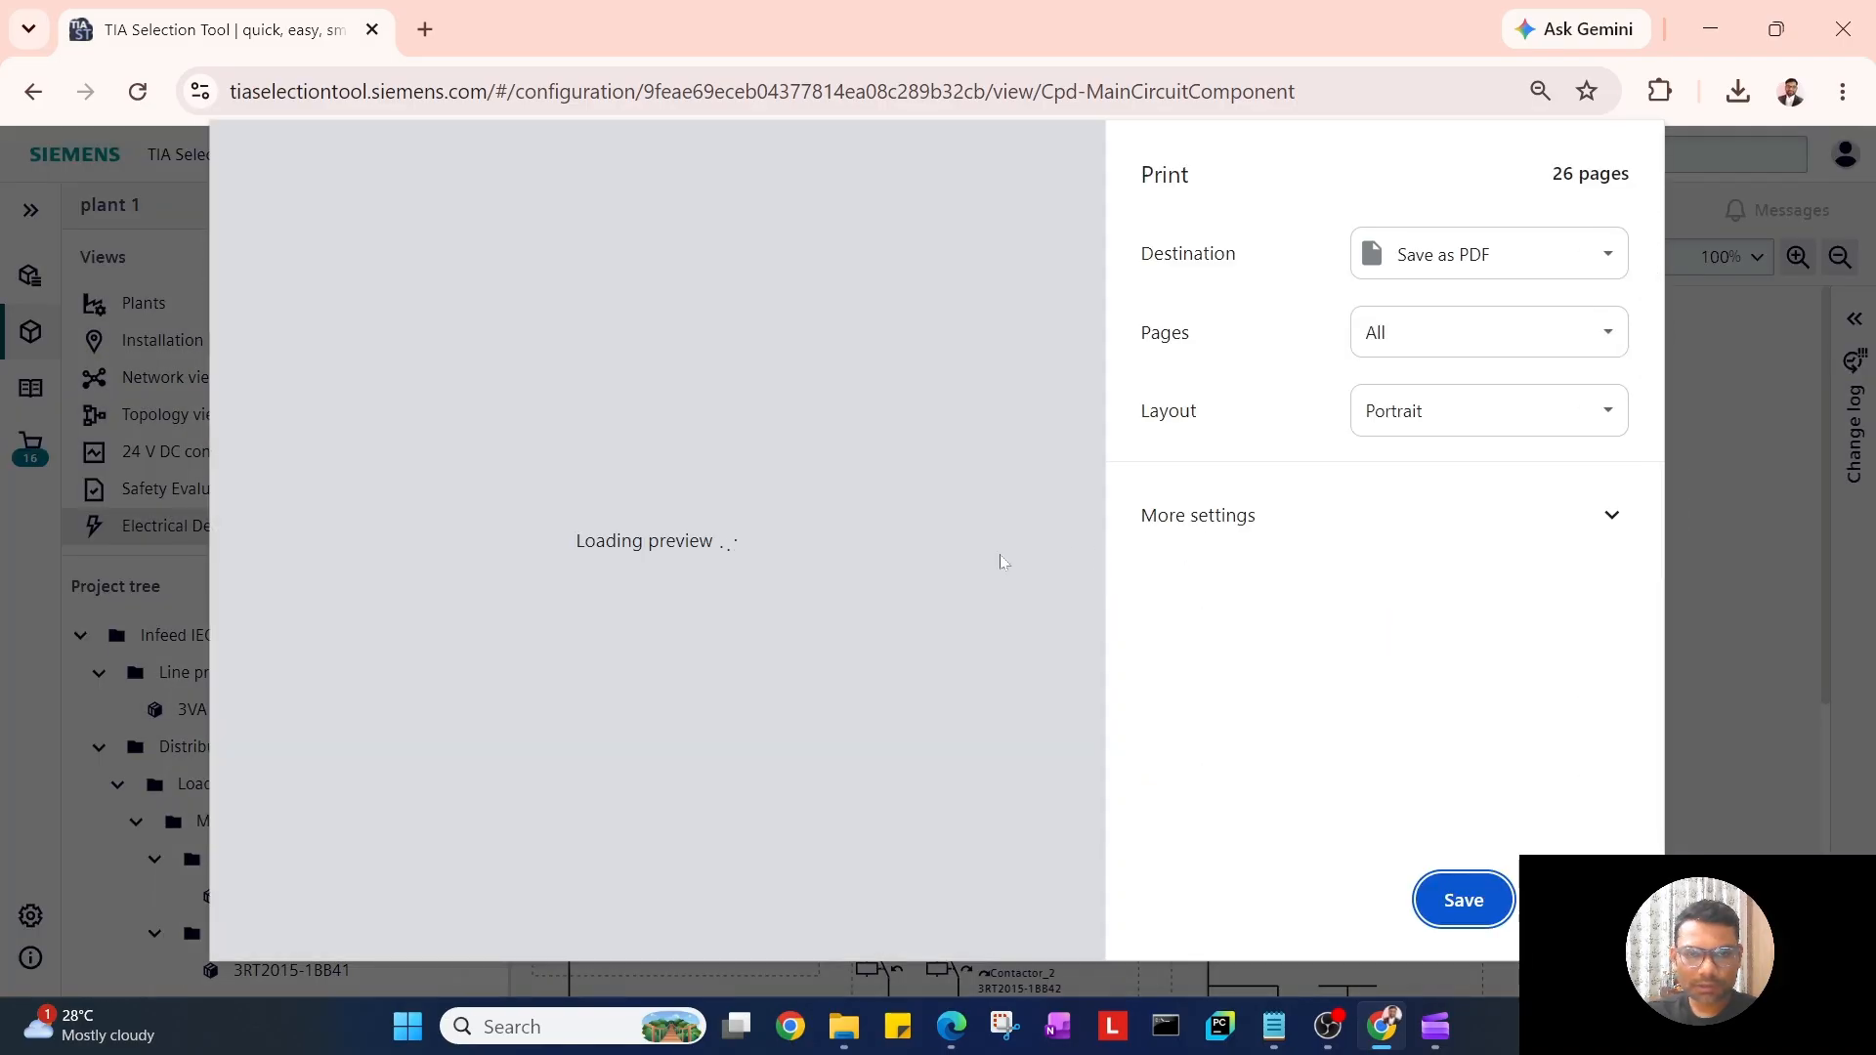
scroll(581, 284, down, 1)
scroll(581, 283, down, 20)
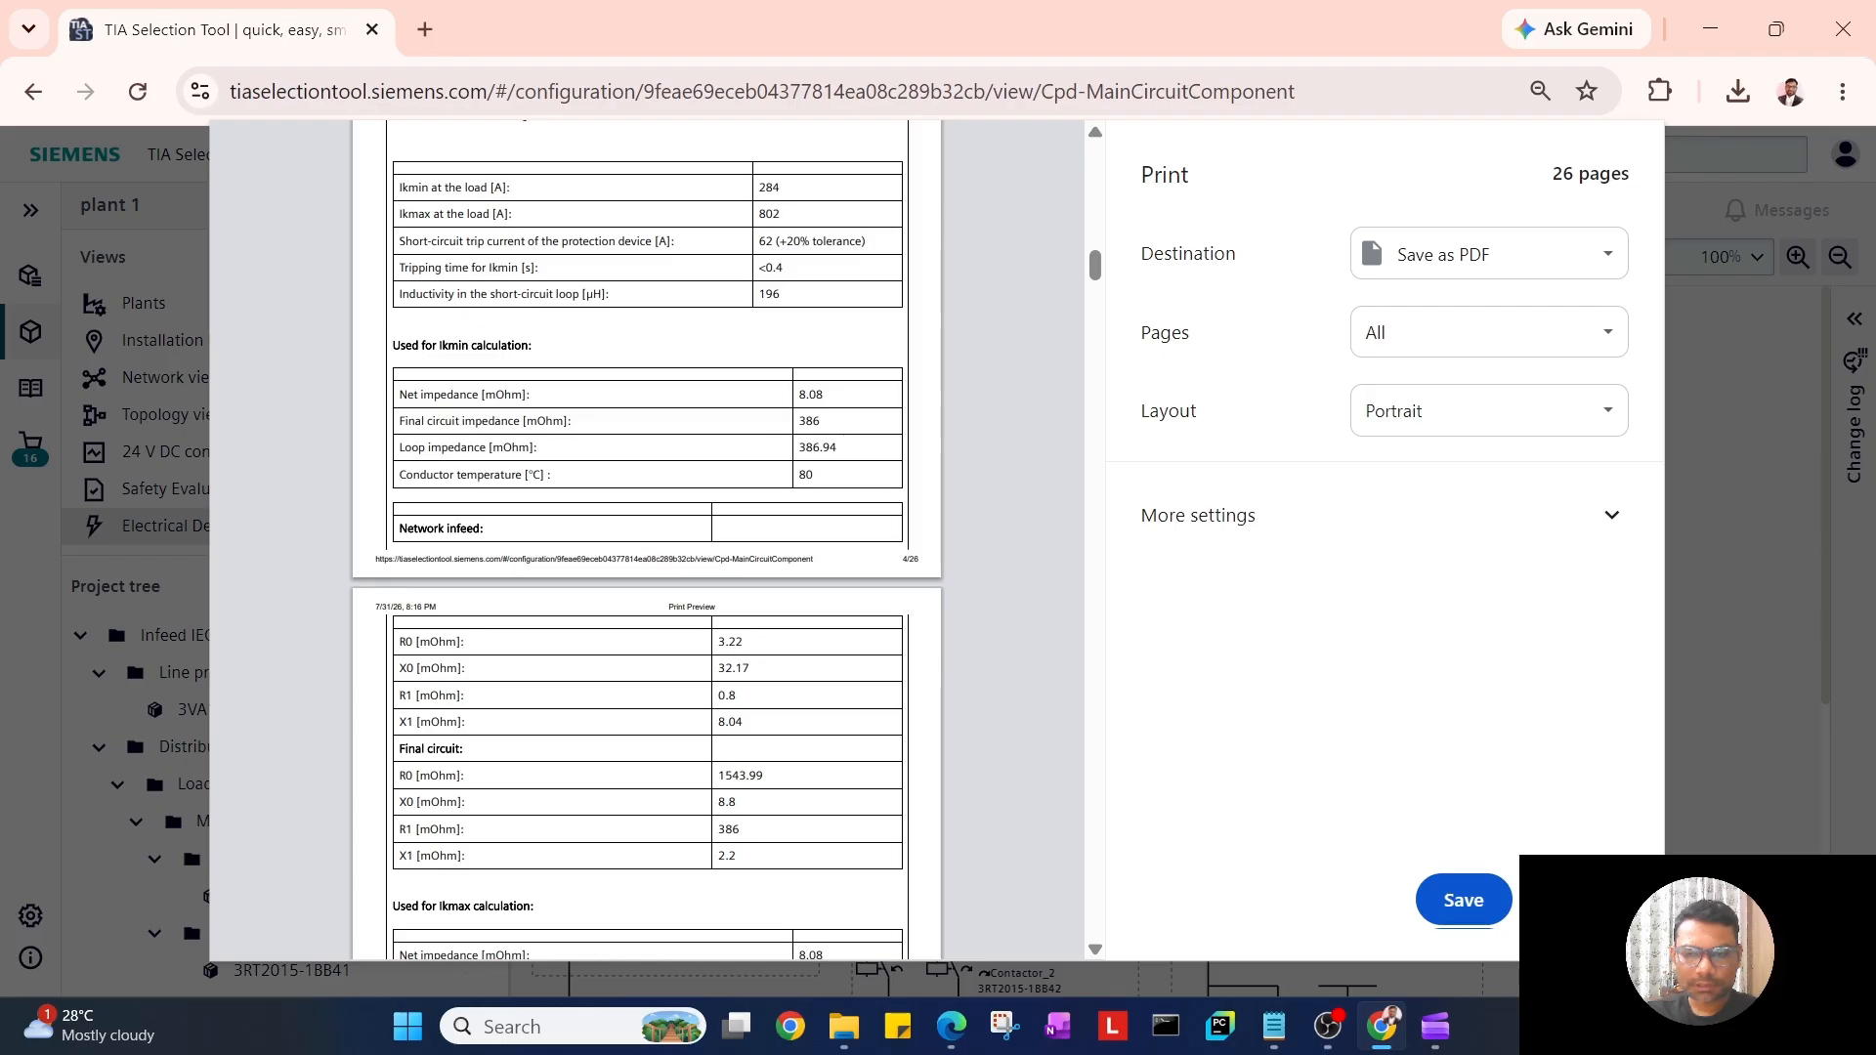
key(Escape)
Step: Read the three motor requirements in the untitled Notepad note and compare them with the load feeders in the network diagram
mouse_move(1286, 1041)
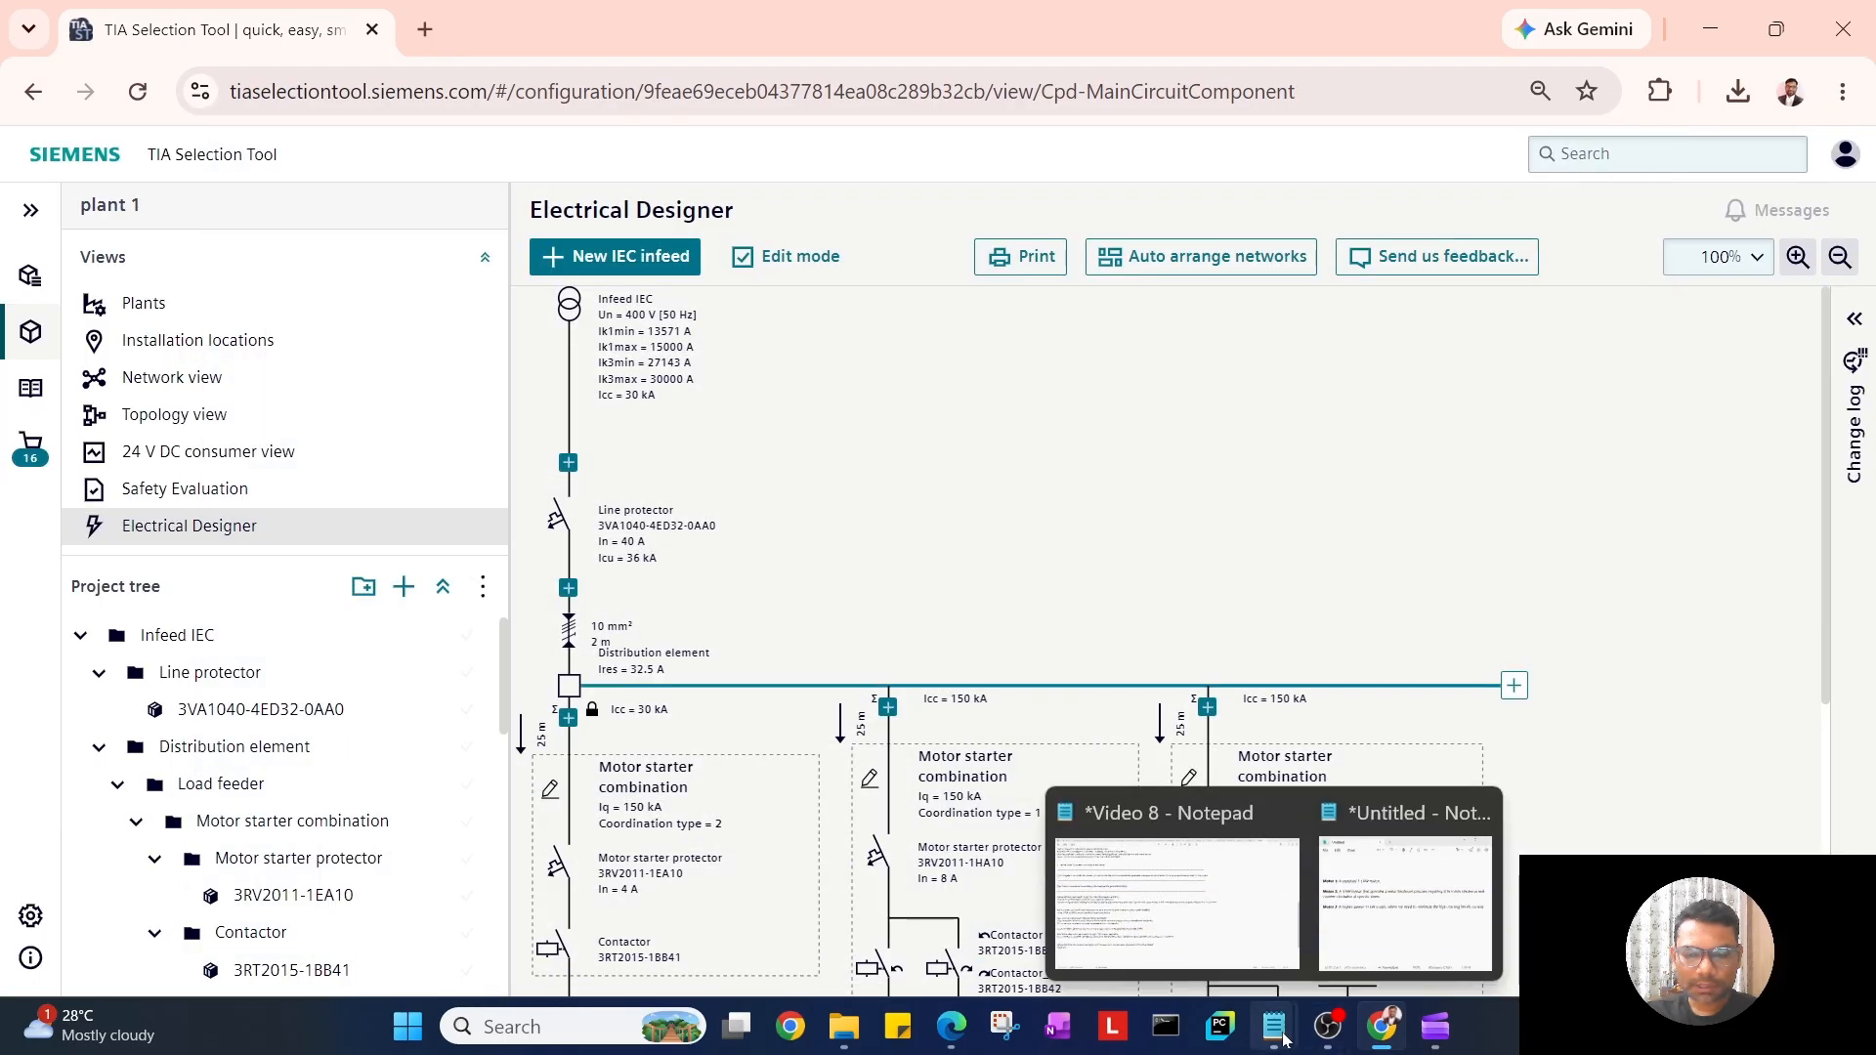
click(1392, 916)
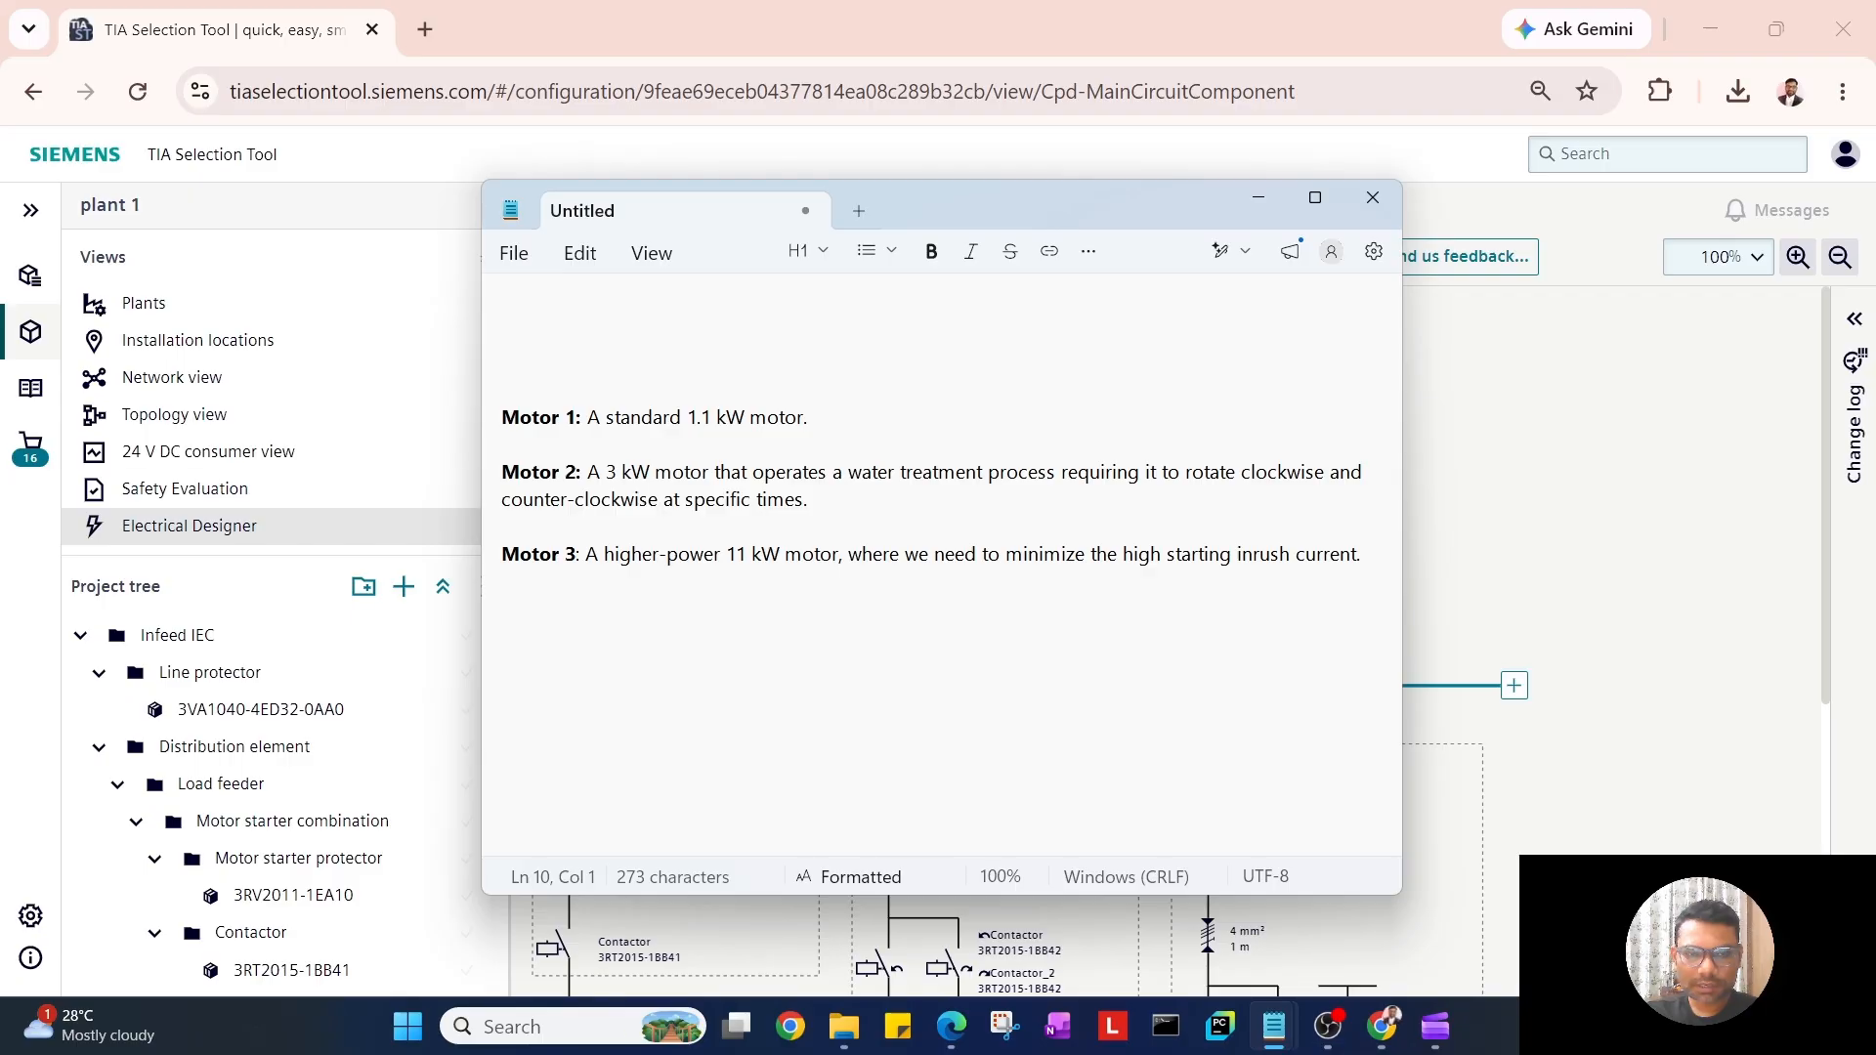
click(1258, 198)
scroll(1361, 885, down, 5)
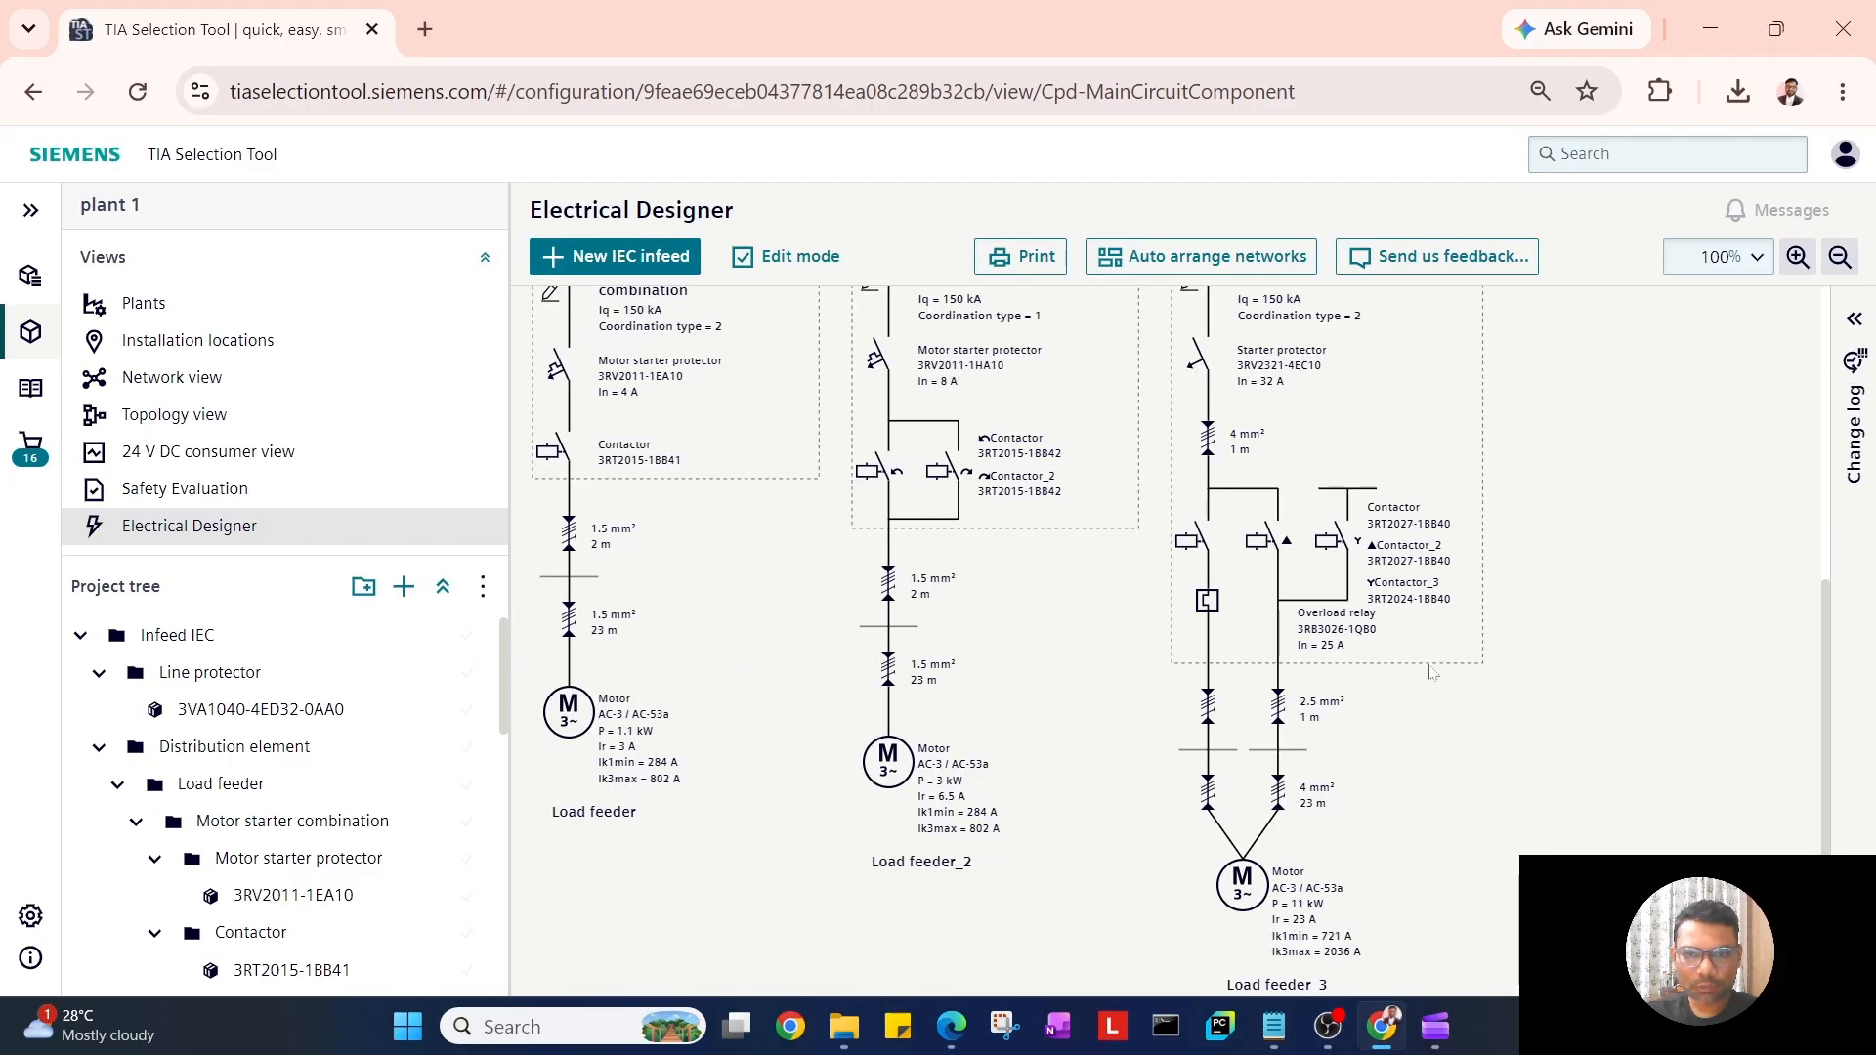
scroll(1285, 750, up, 3)
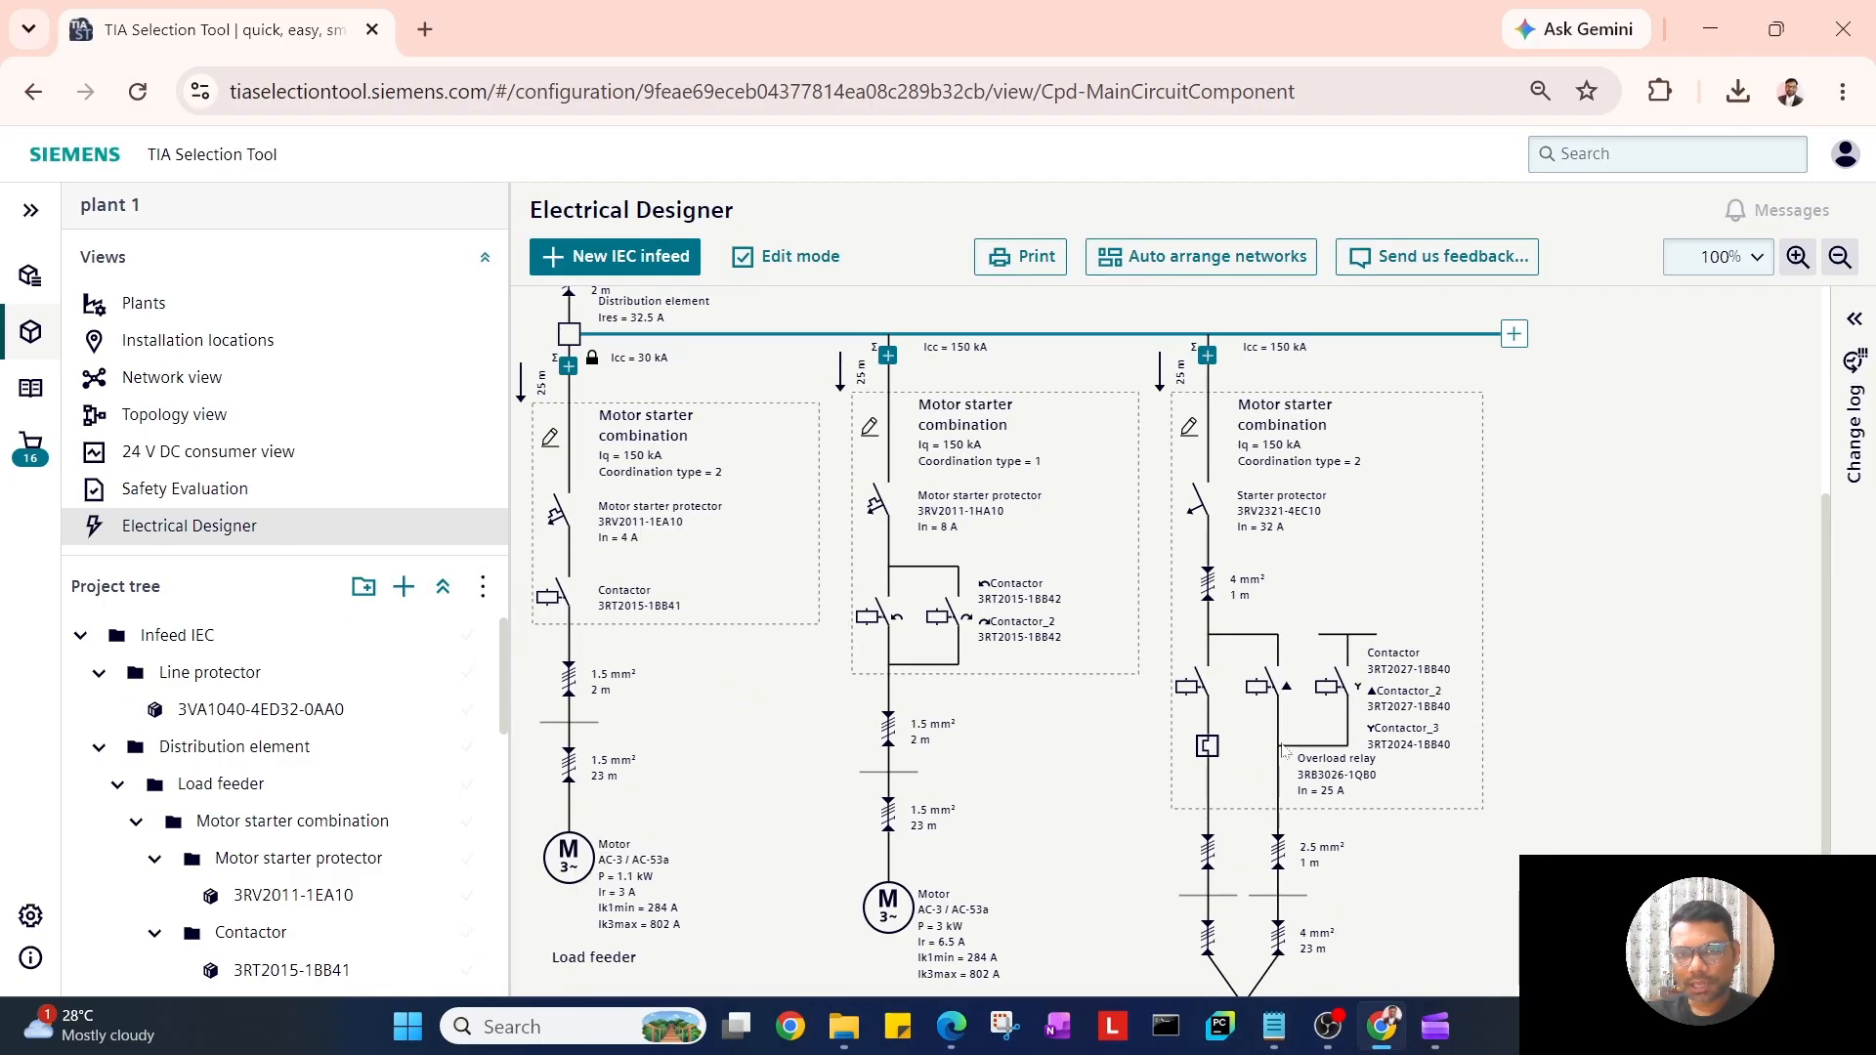
scroll(1285, 750, up, 2)
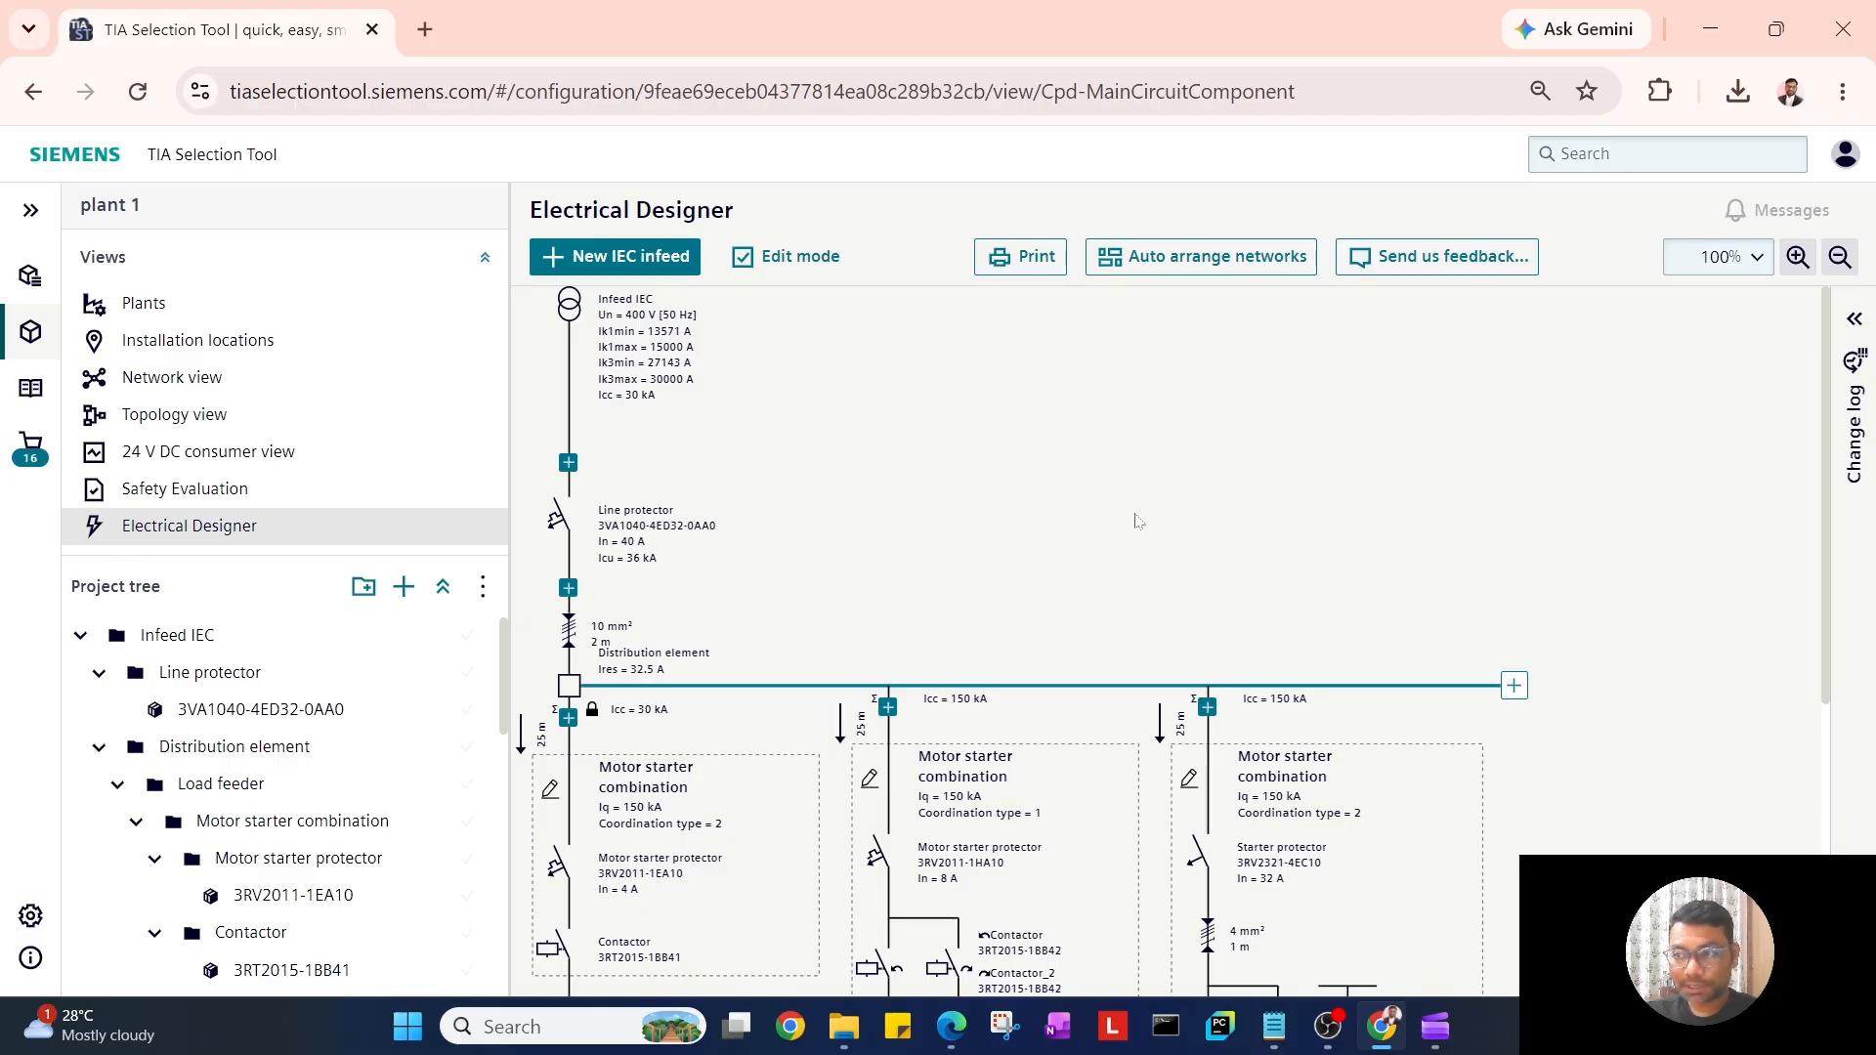
scroll(1124, 521, down, 2)
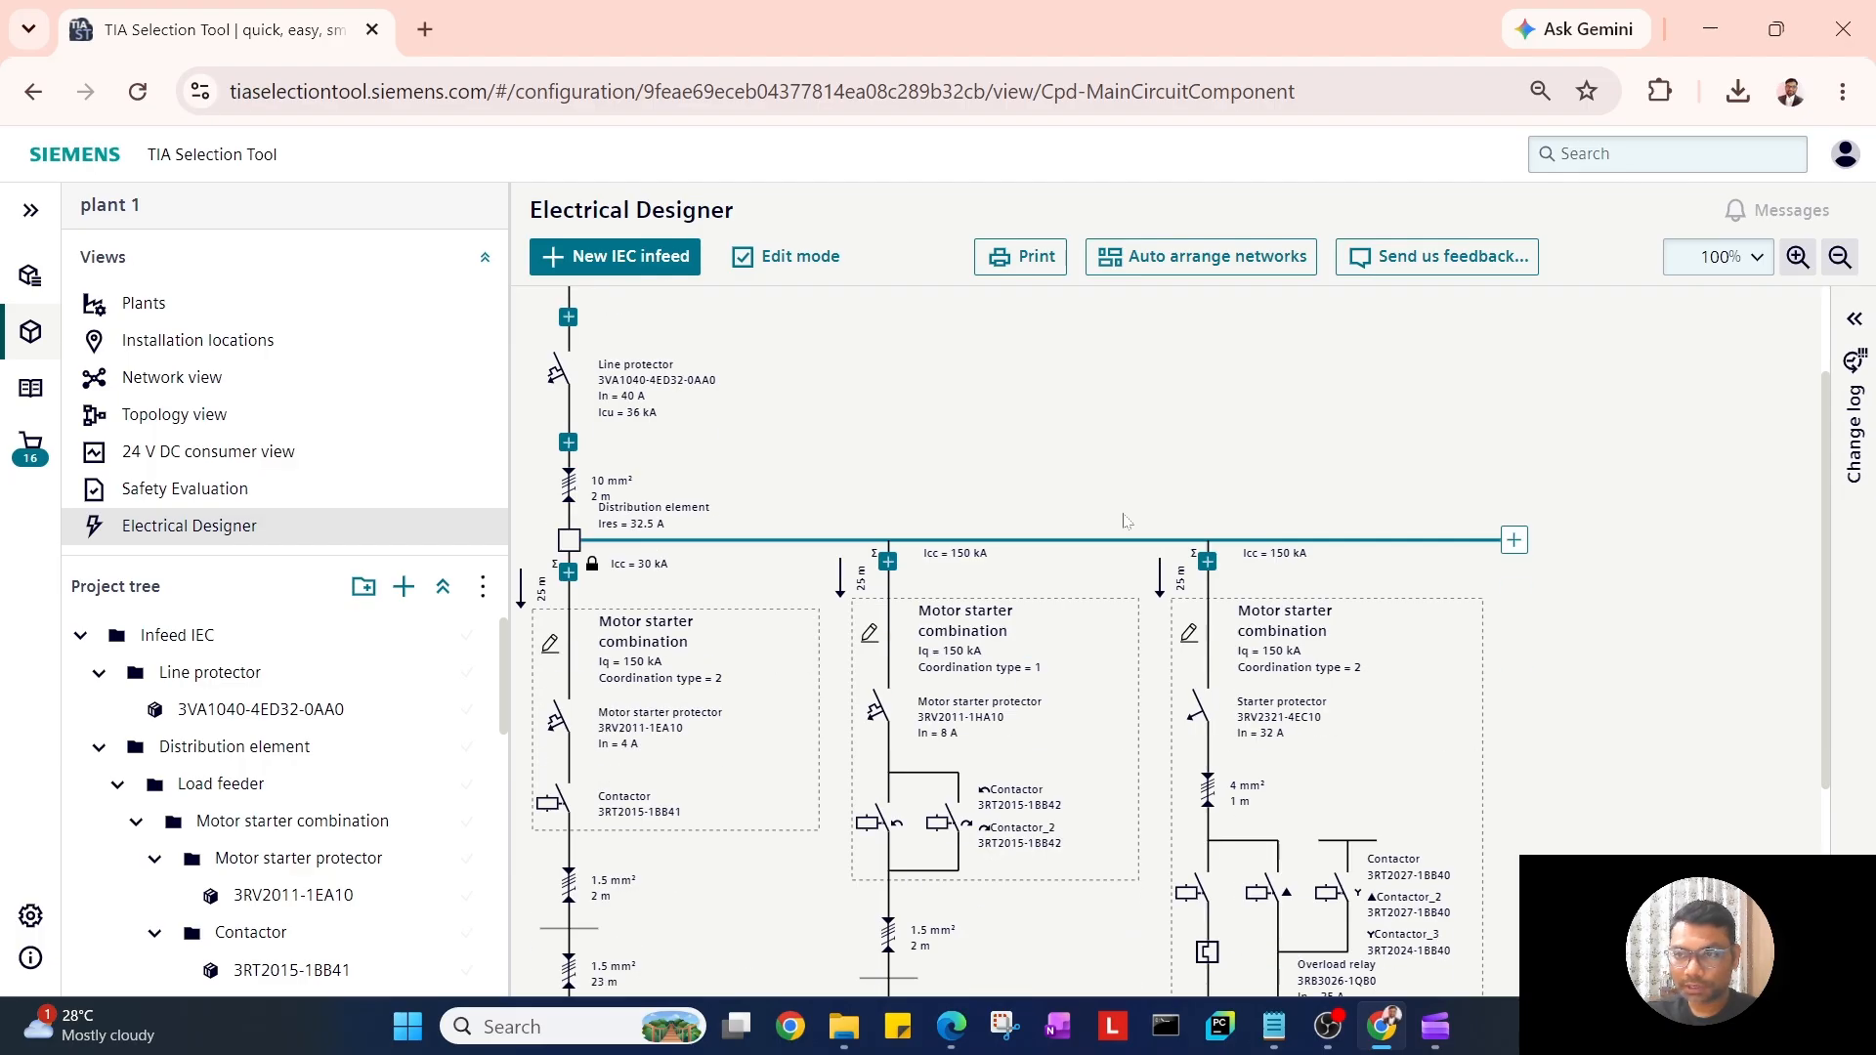